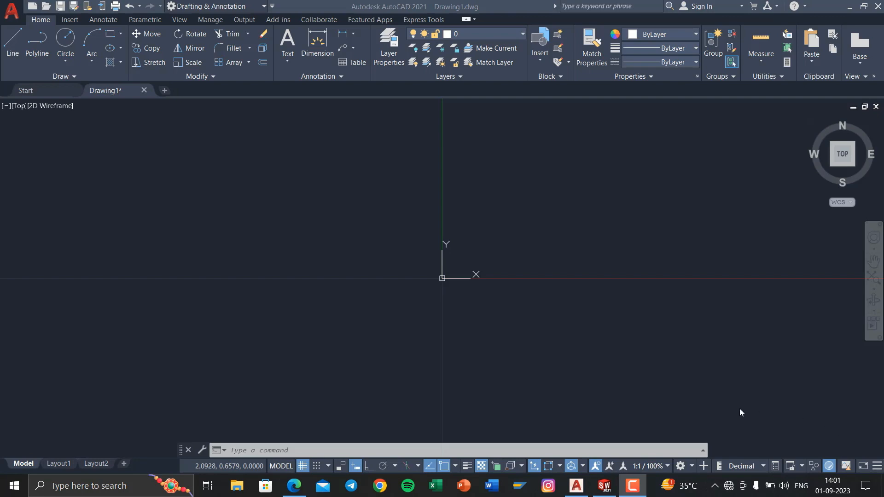
Switch to SOLIDWORKS and examine the 3D MODEL 112 part in isometric, right, front and top views
left_click(604, 485)
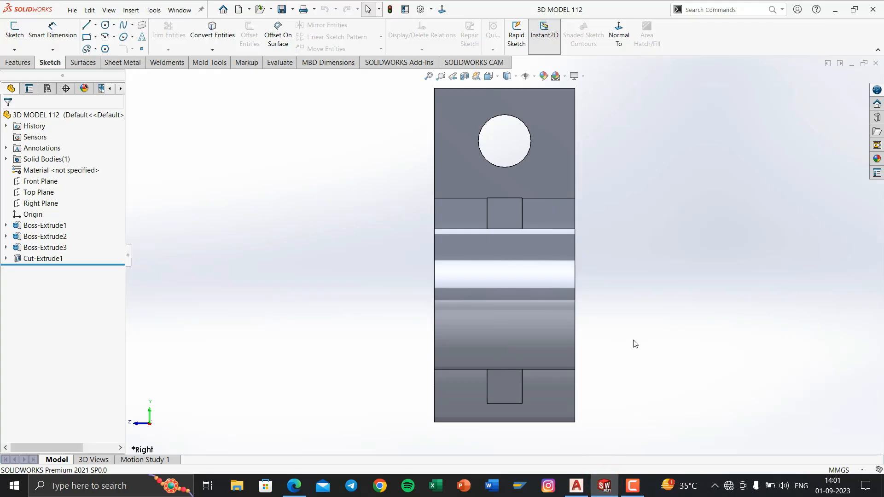
key("space")
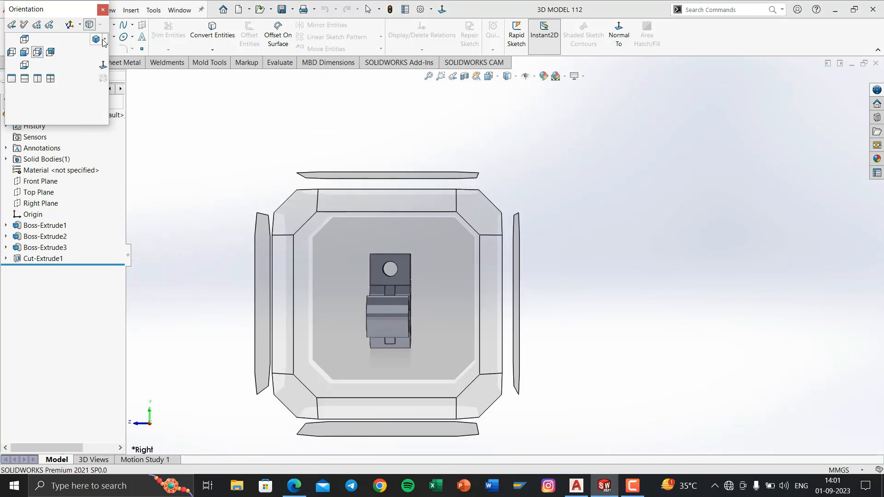
left_click(104, 40)
left_click(116, 44)
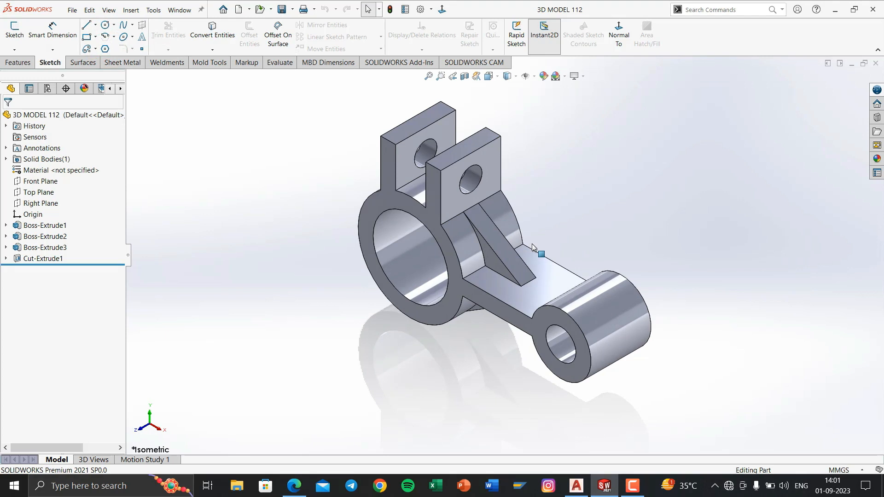
right_click_drag(567, 192, 653, 194)
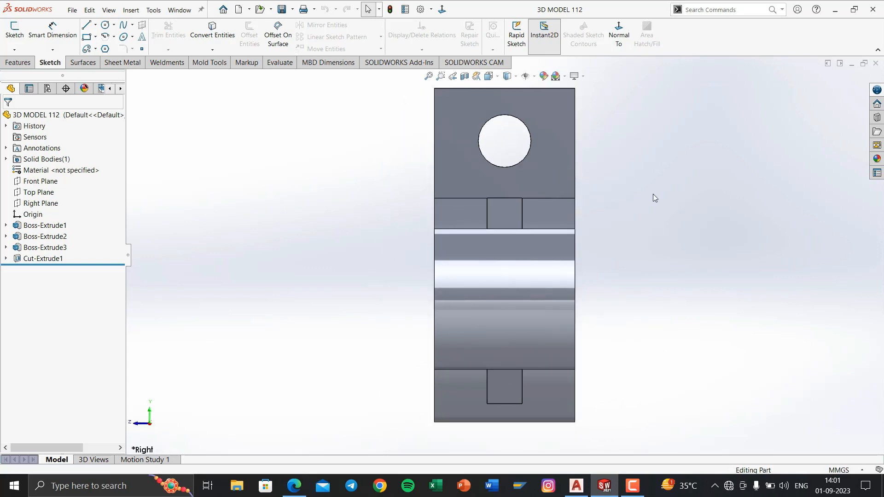
key("ctrl+1")
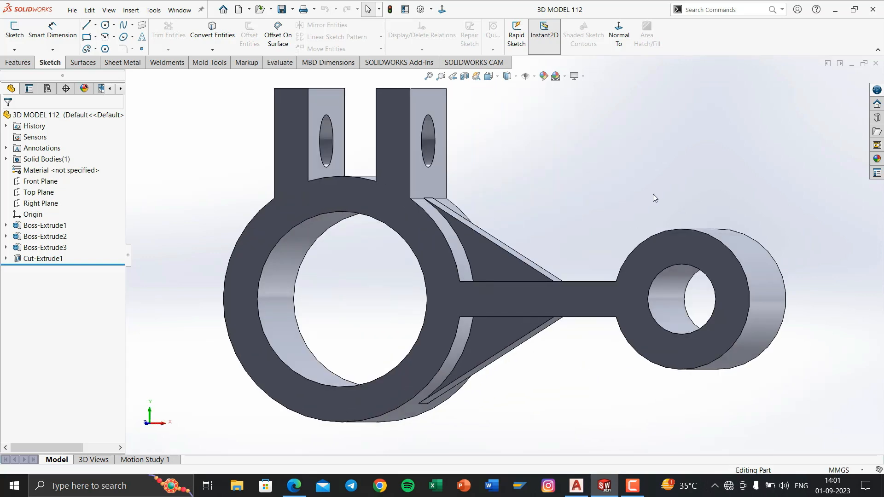
key("ctrl+5")
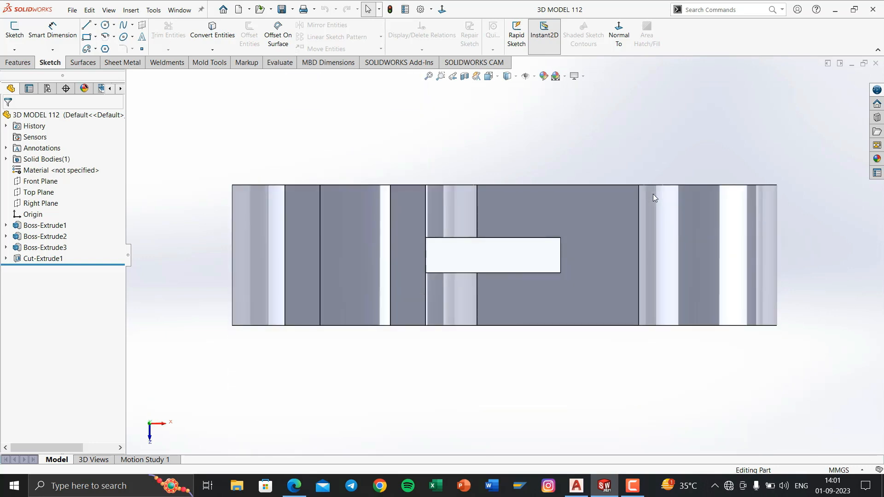
key("ctrl+1")
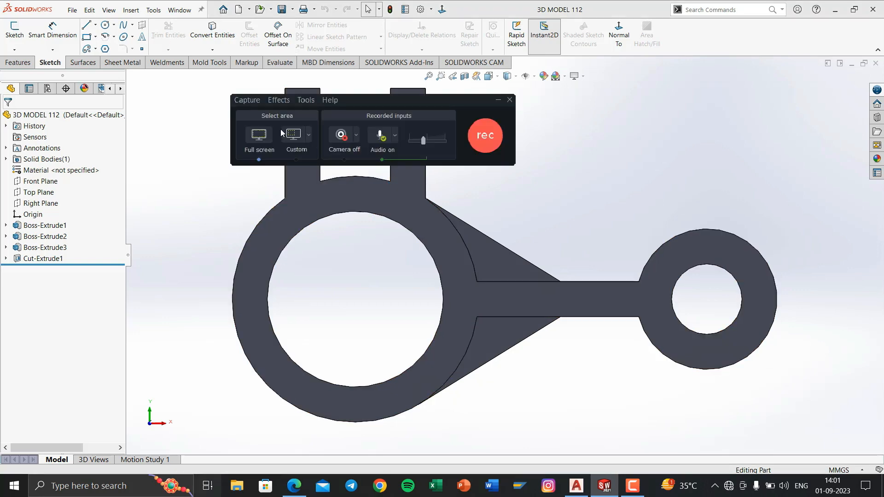
Switch to the 3D MODEL 112.1-11.pdf drawing and put pen check marks beside its top, front and side views
key("super+Tab")
left_click(275, 233)
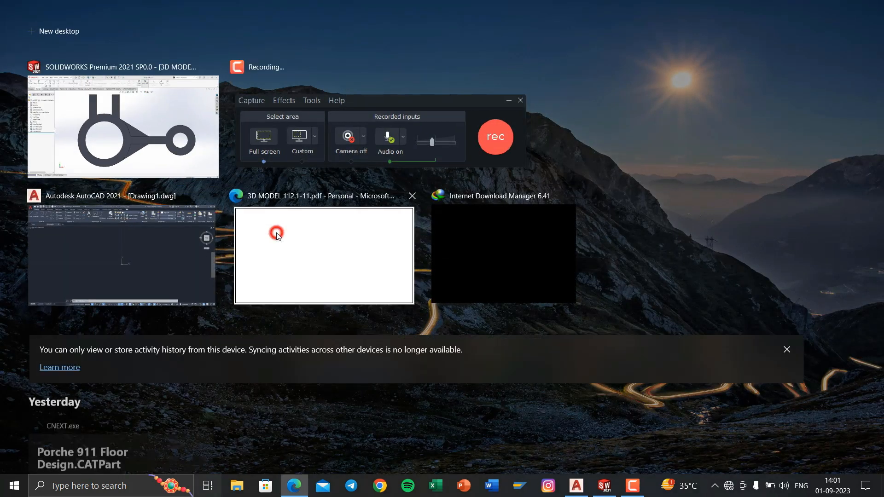
scroll(471, 229, "up", 2)
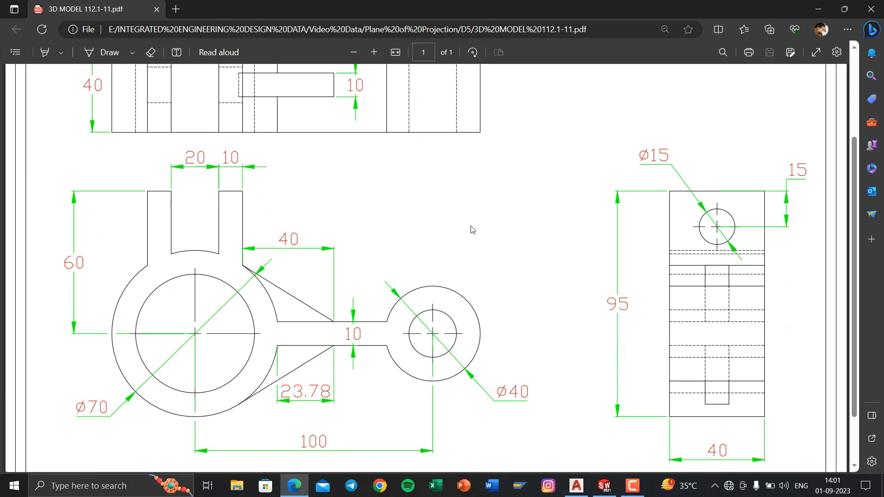
scroll(471, 229, "down", 3, "ctrl")
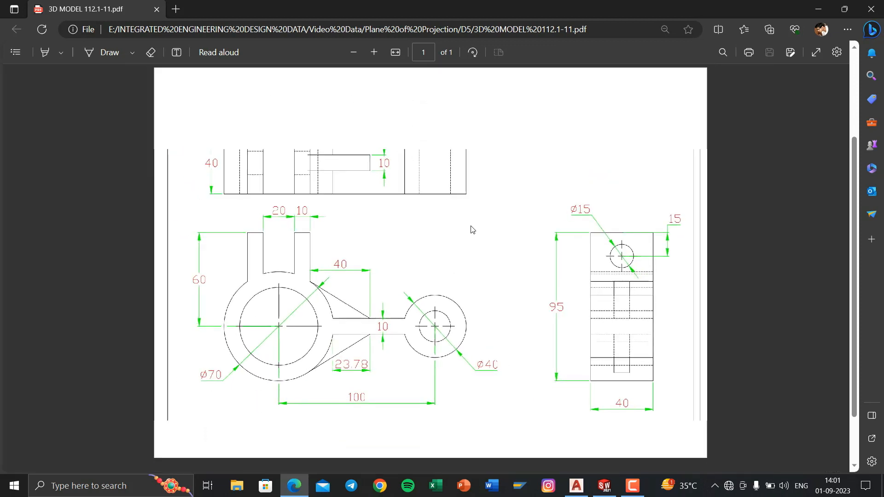
left_click(94, 54)
left_click_drag(477, 143, 521, 126)
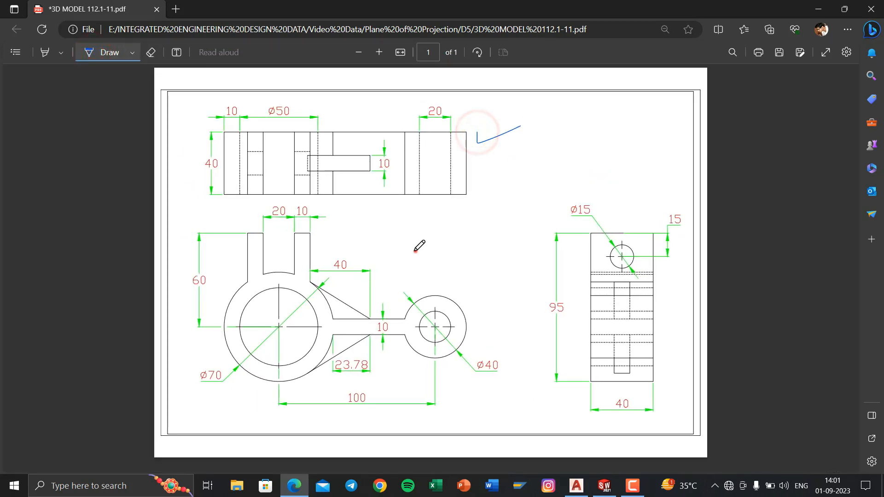
left_click_drag(416, 251, 450, 249)
mouse_move(619, 210)
left_mouse_down()
mouse_move(623, 226)
mouse_move(661, 208)
left_mouse_up()
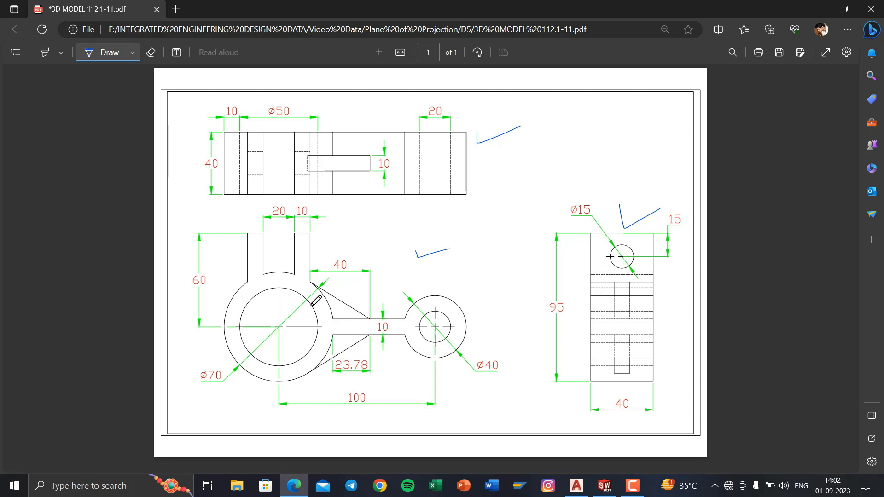
Mark the inner and outer circles of both bosses in the front view and box the Ø50 and 20 dimensions in the top view
mouse_move(312, 305)
left_mouse_down()
mouse_move(313, 316)
mouse_move(323, 288)
mouse_move(330, 312)
left_mouse_up()
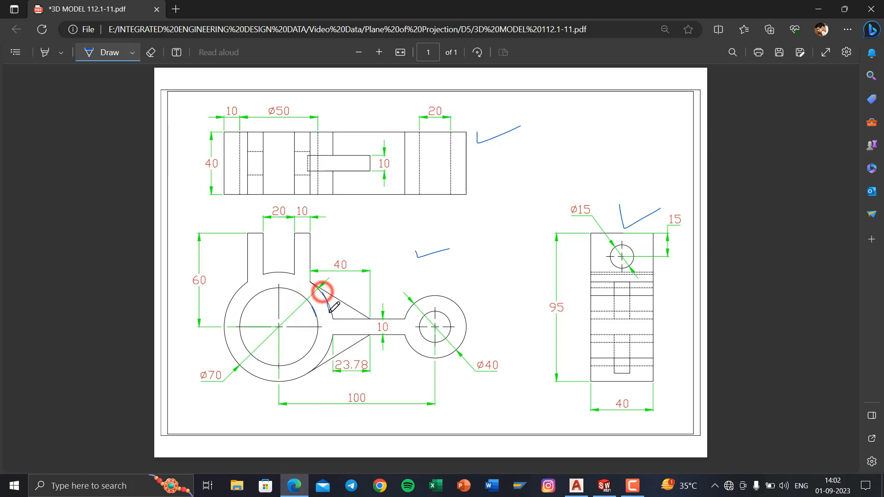
mouse_move(415, 305)
left_mouse_down()
mouse_move(437, 299)
mouse_move(446, 315)
left_mouse_up()
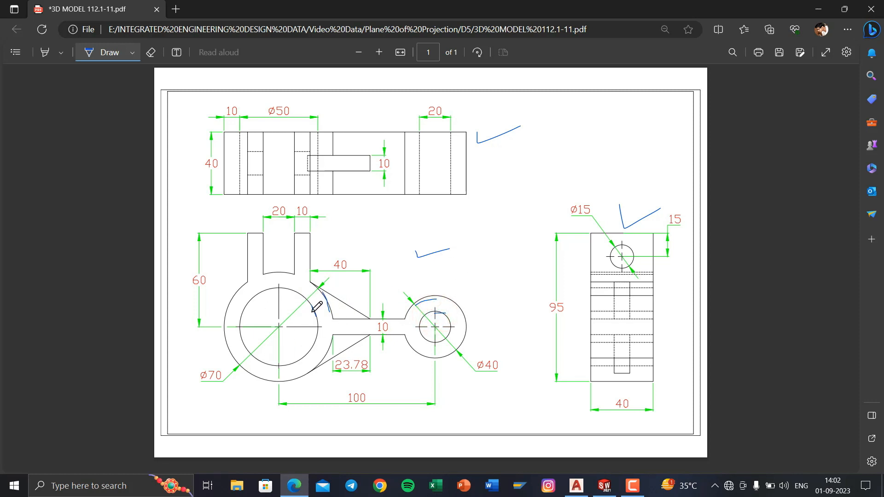
mouse_move(267, 98)
left_mouse_down()
mouse_move(267, 119)
mouse_move(296, 124)
left_mouse_up()
mouse_move(430, 110)
left_mouse_down()
mouse_move(431, 119)
mouse_move(443, 113)
mouse_move(429, 104)
left_mouse_up()
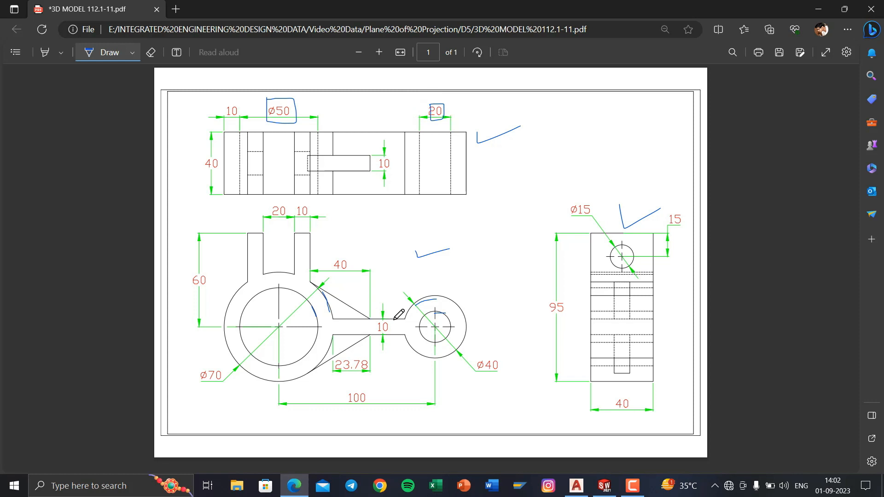
Switch to AutoCAD and draw a circle of diameter 50 above and to the right of the origin
key("super+Tab")
left_click(388, 255)
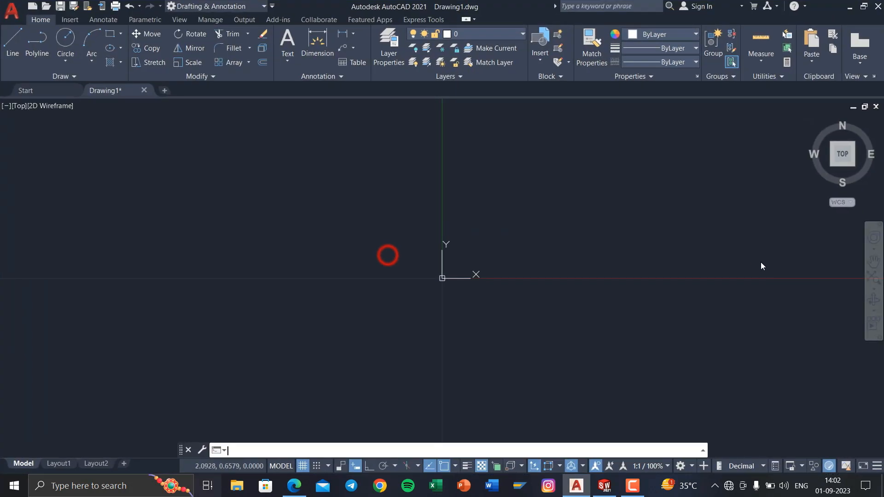
middle_click_drag(513, 269, 484, 302)
middle_click_drag(435, 288, 257, 281)
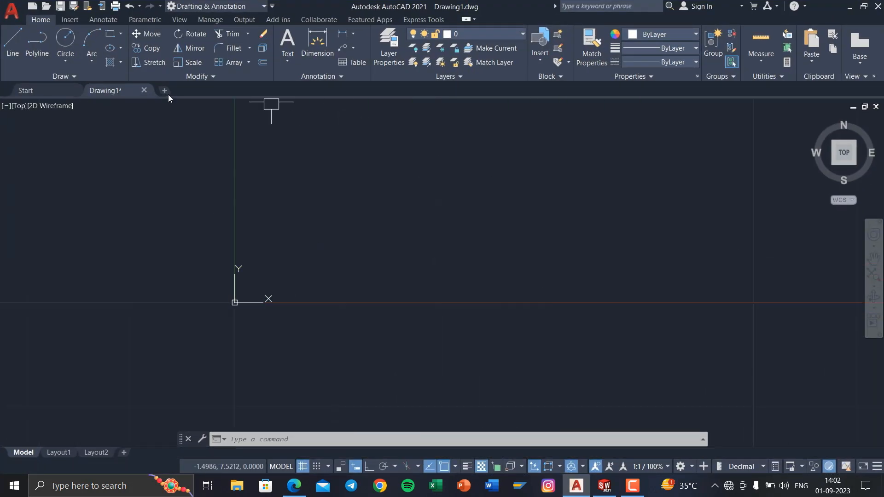
left_click(73, 64)
left_click(84, 98)
scroll(521, 214, "down", 4)
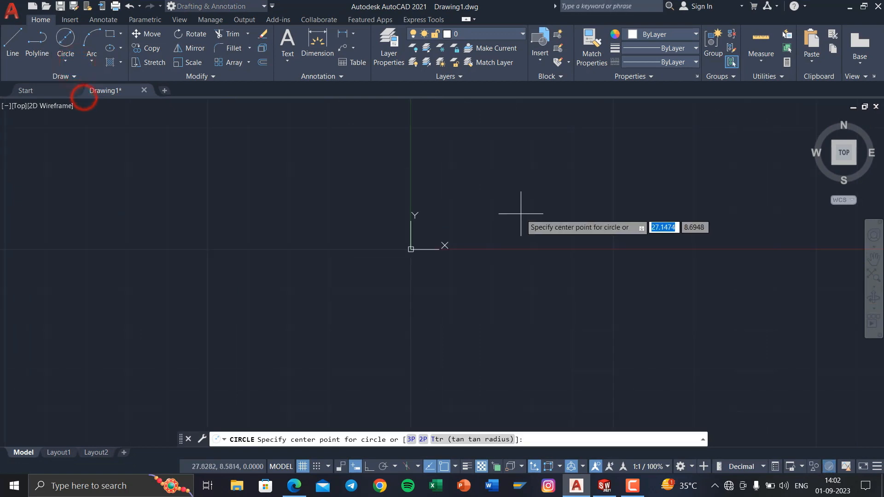
middle_click_drag(521, 213, 457, 270)
left_click(470, 205)
type("50")
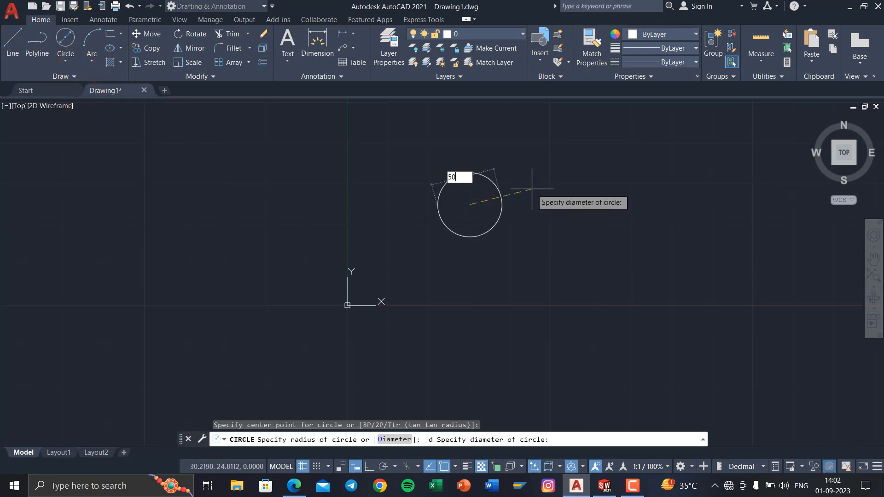
key("Return")
Draw a circle of diameter 70 concentric with the 50-diameter circle
key("Return")
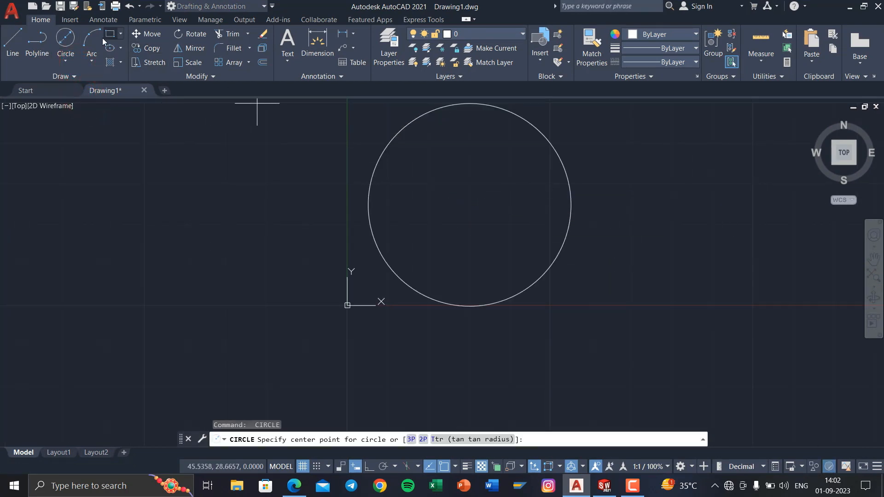
left_click(66, 37)
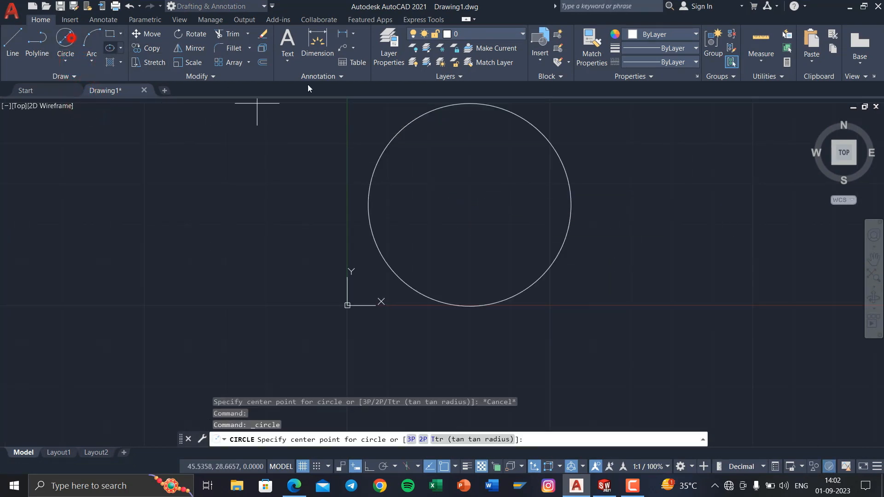
left_click(469, 204)
type("d")
key("Return")
type("70")
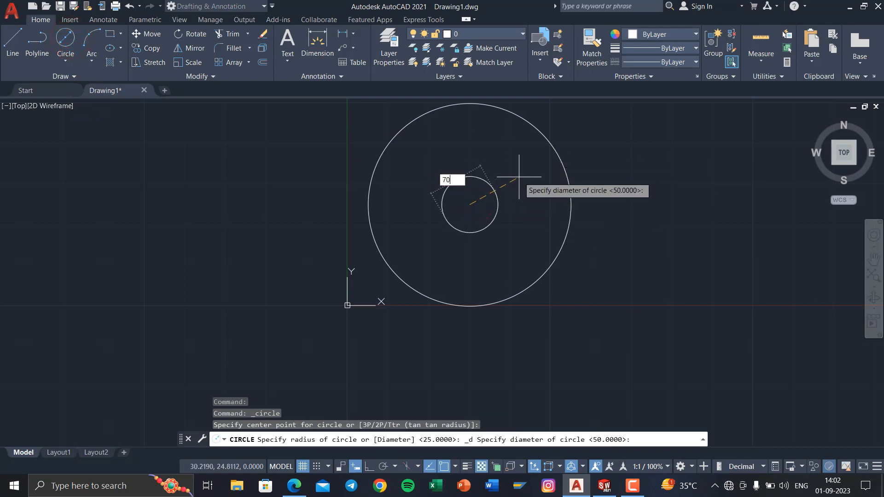
key("Return")
Draw a horizontal line 100 long to the right from the circles' centre, with Ortho mode on
scroll(519, 176, "down", 5)
middle_click_drag(520, 176, 442, 200)
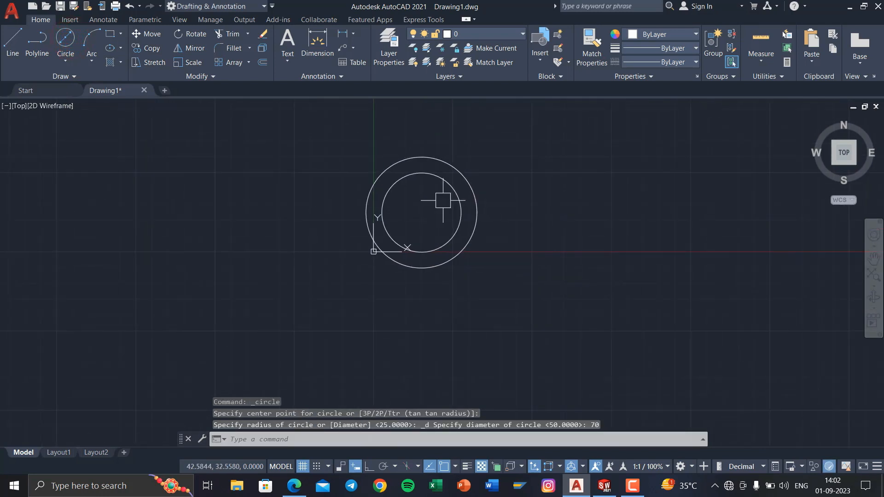
type("l")
key("Return")
left_click(422, 212)
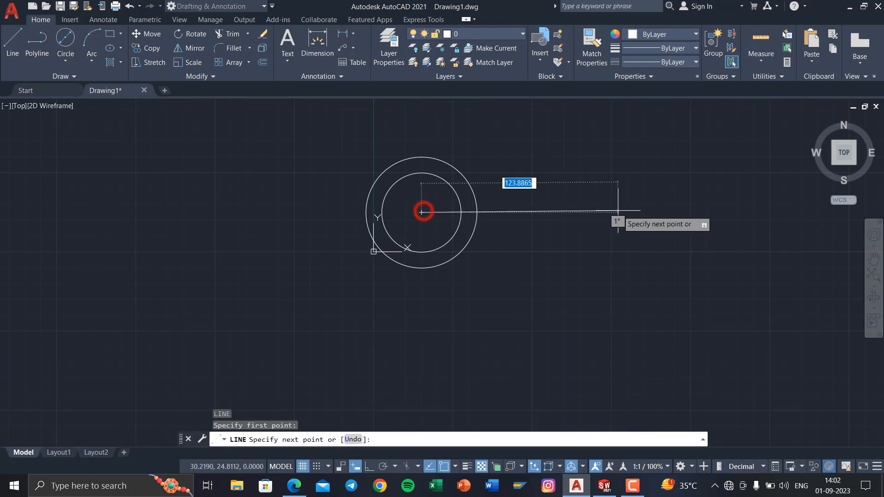
left_click(369, 467)
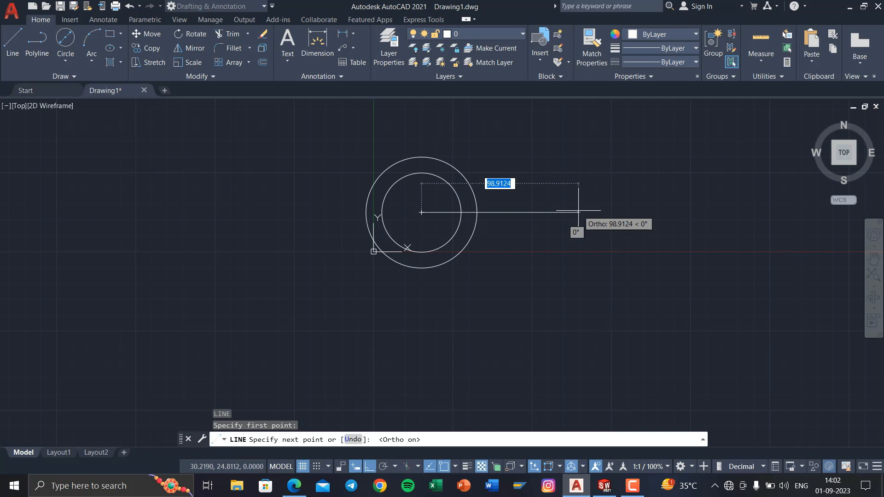
type("100")
key("Return")
key("Escape")
key("Escape")
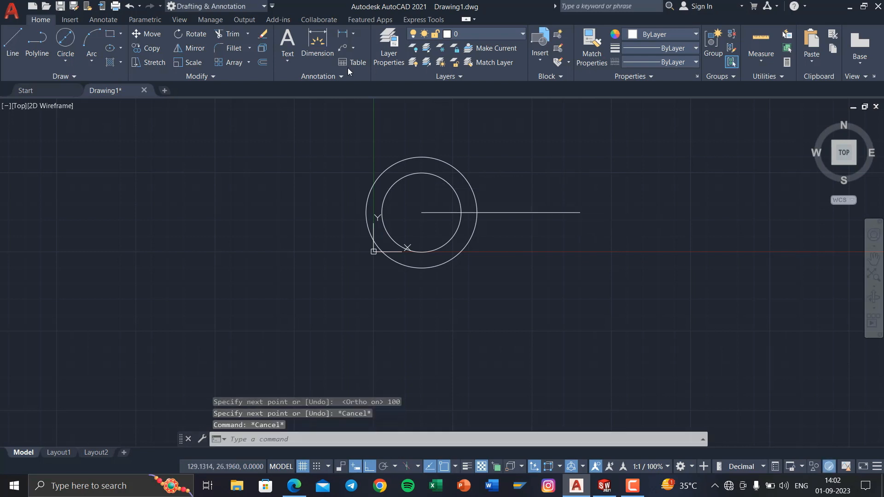
Draw two concentric circles of diameter 20 and 40 centred on the right end of the horizontal line
left_click(65, 38)
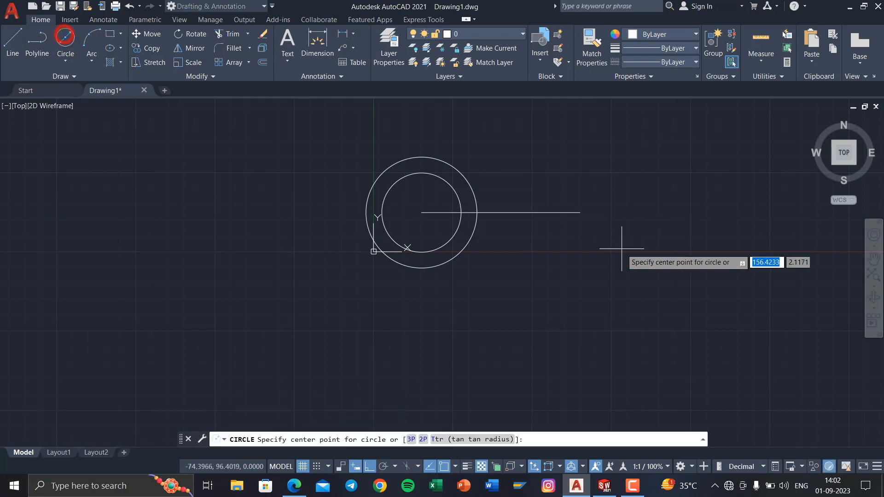
left_click(580, 212)
type("20")
key("Return")
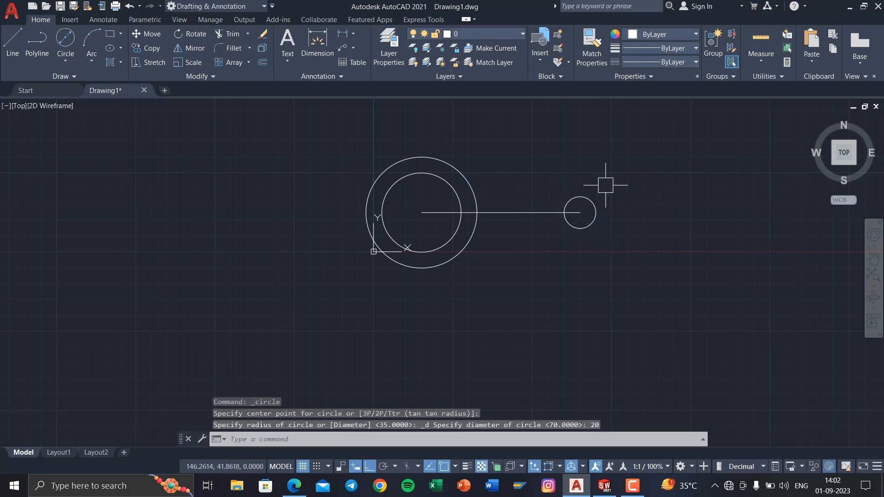
left_click(66, 39)
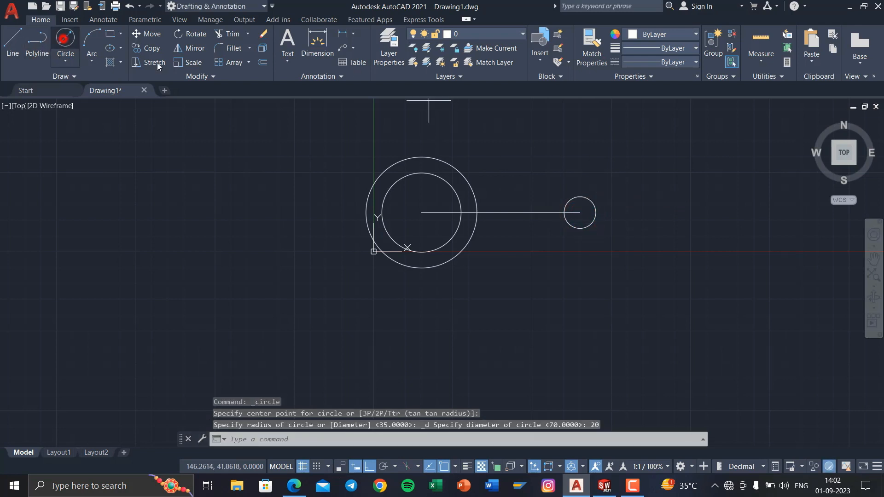
left_click(580, 212)
type("40")
key("Return")
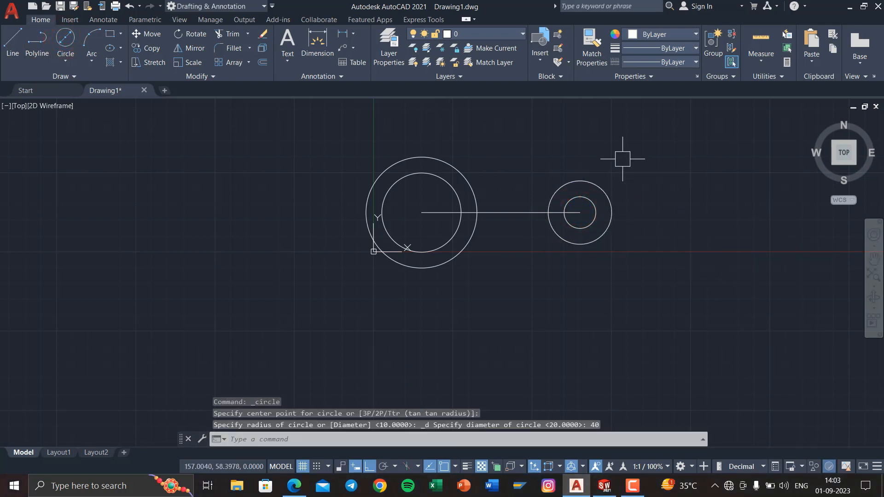
scroll(478, 191, "up", 4)
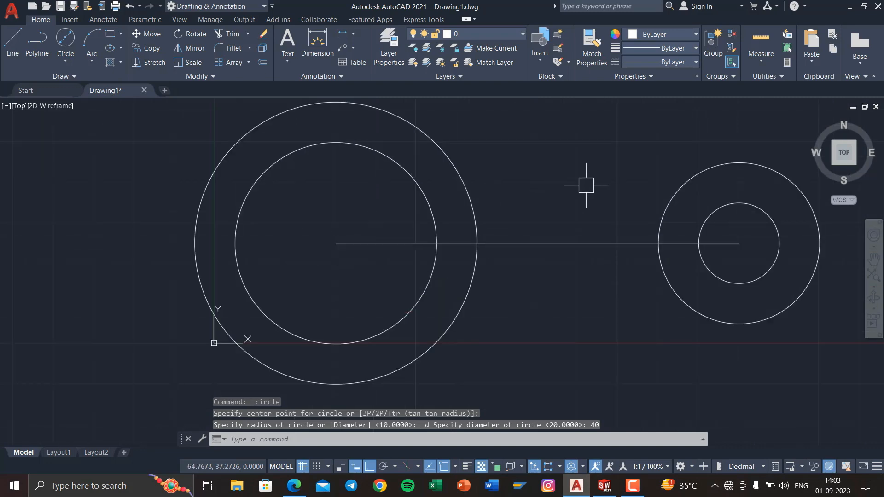
Switch to the PDF drawing and trace the centreline of the 10-thick web between the two bosses with the pen
key("super+Tab")
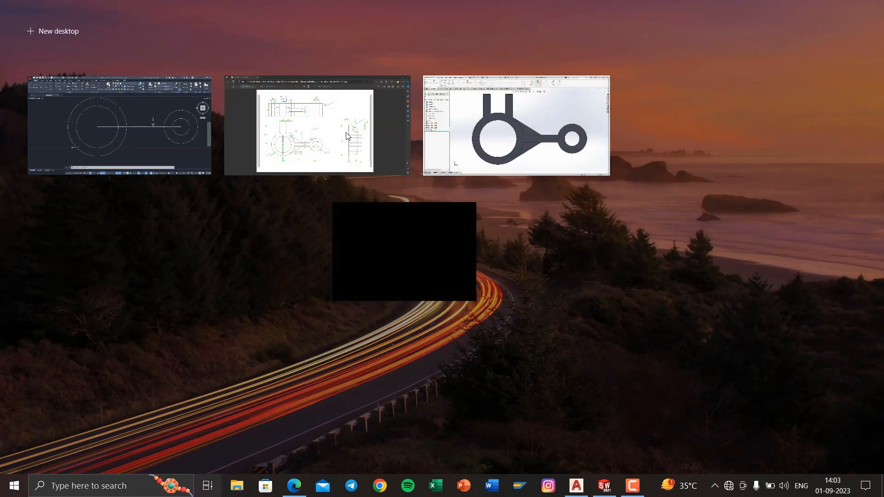
left_click(356, 133)
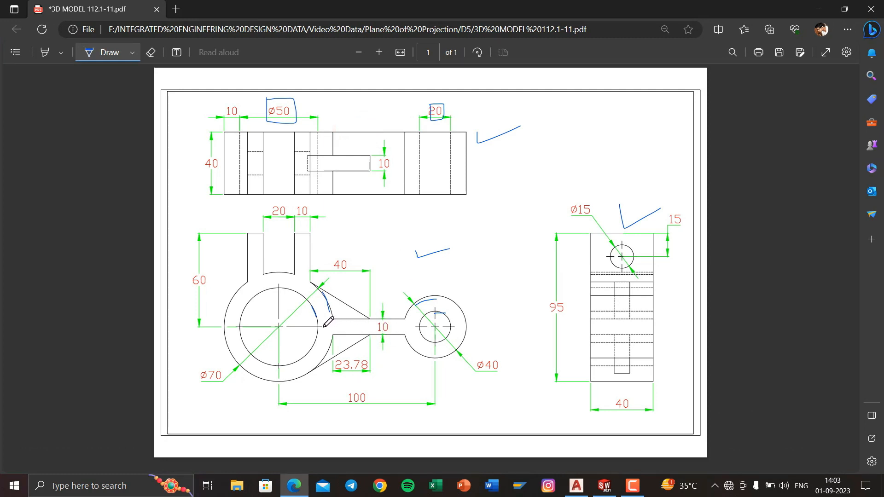
left_click_drag(321, 327, 416, 325)
scroll(405, 327, "up", 3, "ctrl")
scroll(366, 322, "down", 3)
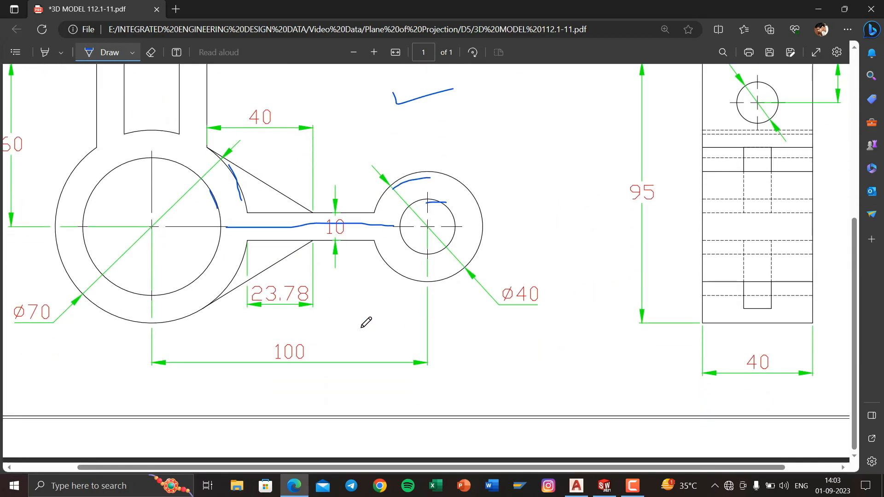
left_click_drag(436, 468, 385, 459)
scroll(358, 355, "up", 3)
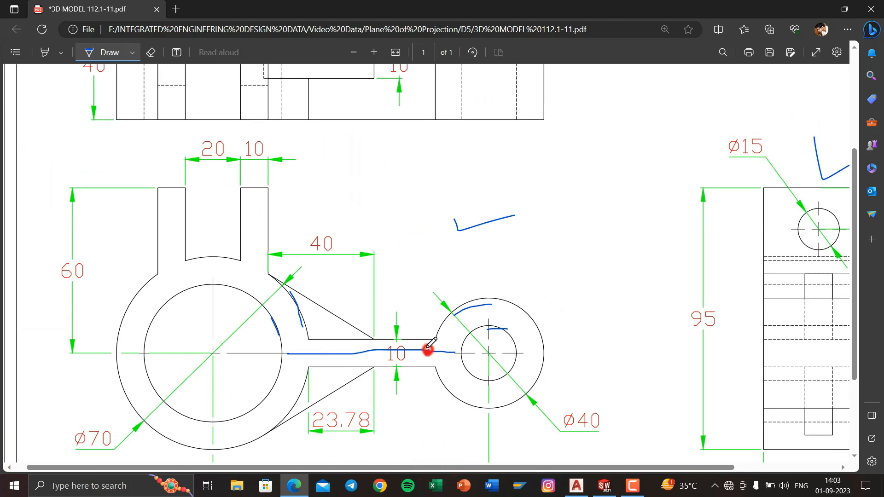
Mark the half-width on both sides of the web's centreline in the PDF with the pen, and switch back to AutoCAD
mouse_move(427, 348)
left_mouse_down()
mouse_move(427, 340)
mouse_move(432, 352)
mouse_move(406, 366)
mouse_move(419, 366)
left_mouse_up()
mouse_move(404, 363)
left_mouse_down()
mouse_move(410, 353)
mouse_move(418, 359)
left_mouse_up()
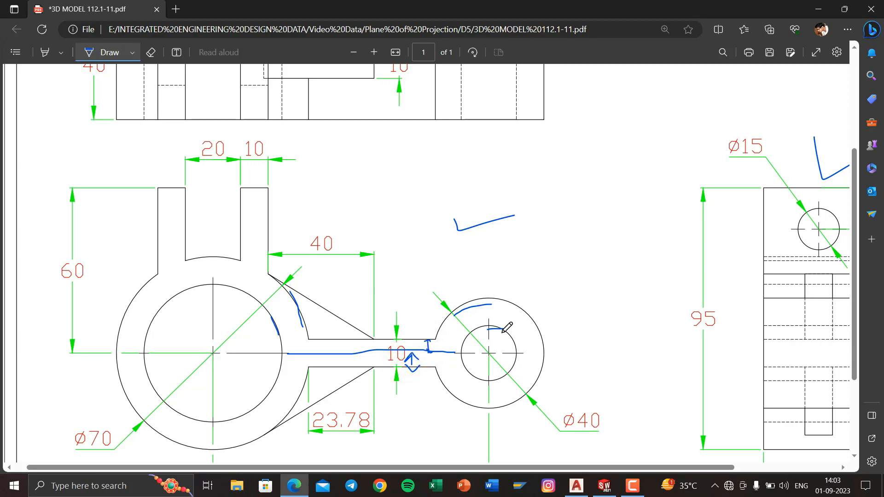
key("super+Tab")
left_click(367, 139)
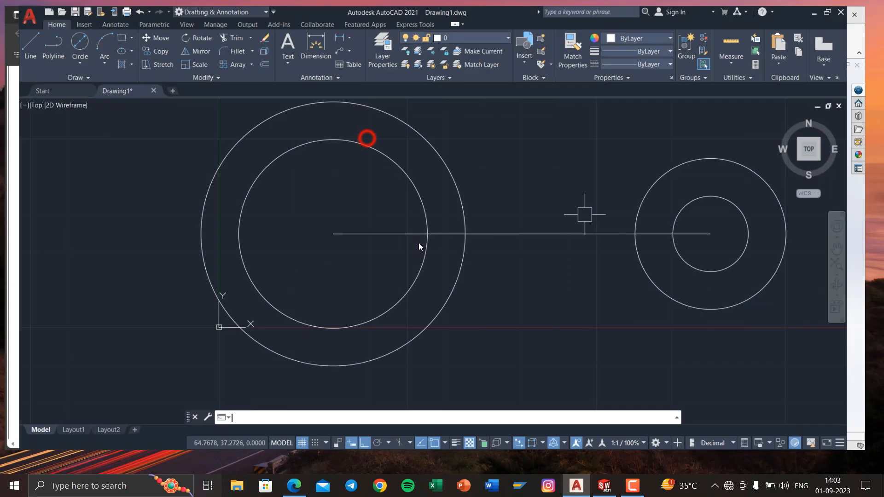
Offset the horizontal centre line by 5 on both its upper and lower sides
type("o")
key("Return")
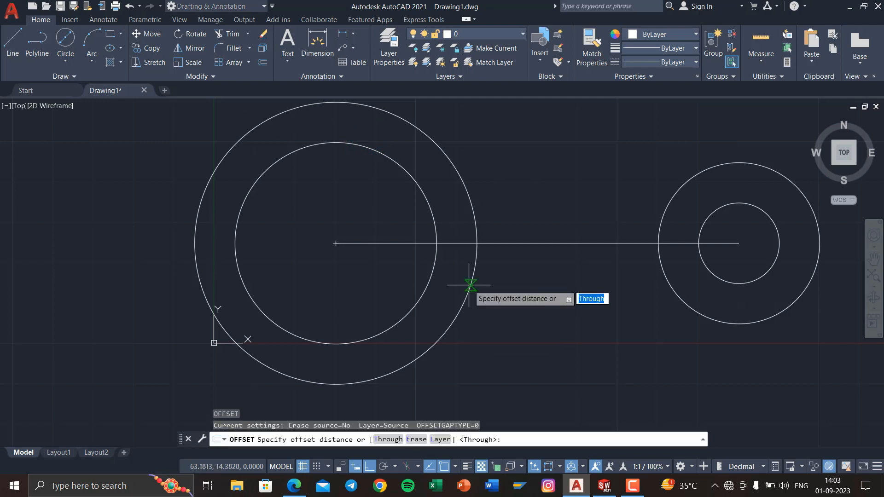
type("5")
key("Return")
left_click(558, 245)
left_click(558, 194)
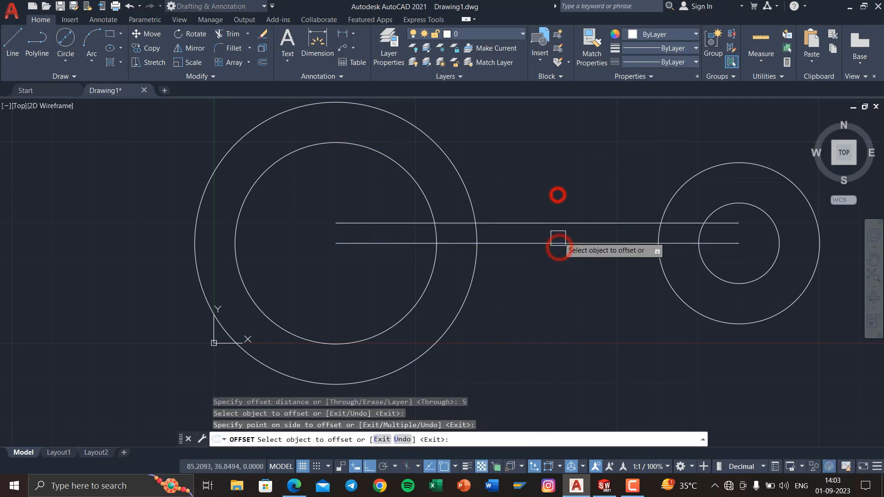
left_click(557, 245)
left_click(556, 295)
key("Escape")
Trim the three horizontal lines inside the large boss's inner circle and inside the small boss's inner circle
type("tr")
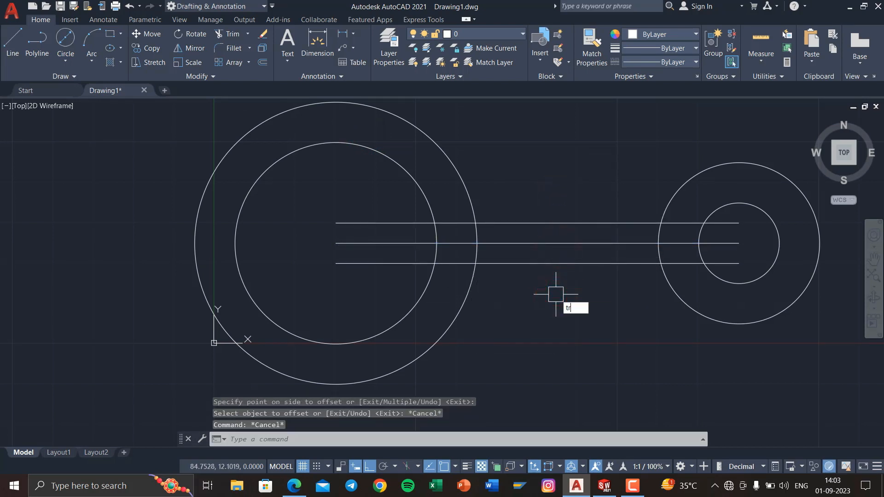
key("Return")
left_click(369, 284)
left_click(329, 201)
key("Return")
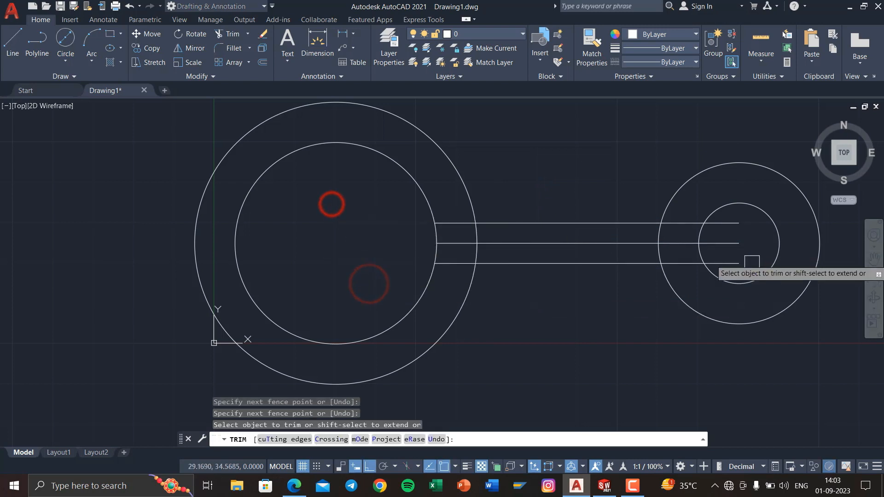
scroll(734, 267, "up", 4)
left_click(733, 270)
left_click(722, 146)
key("Return")
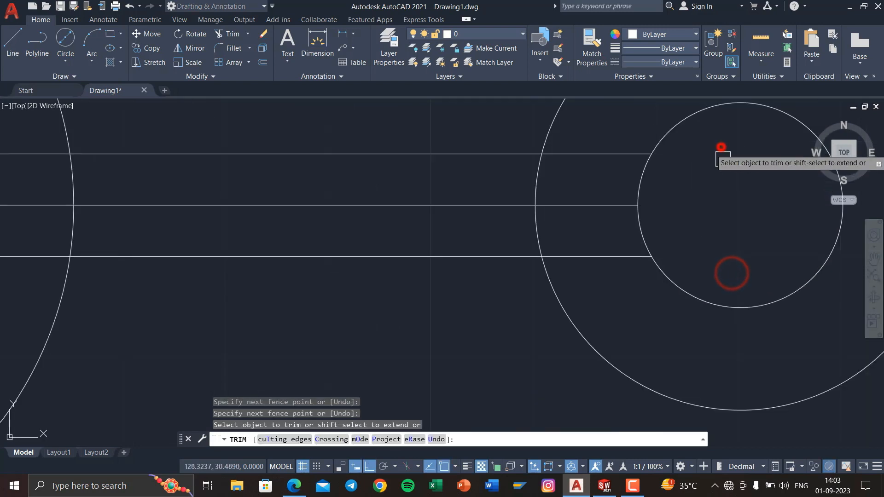
Trim the horizontal lines within the small boss's ring and remove the remaining centre line between the bosses
scroll(690, 198, "down", 5)
scroll(690, 216, "up", 3)
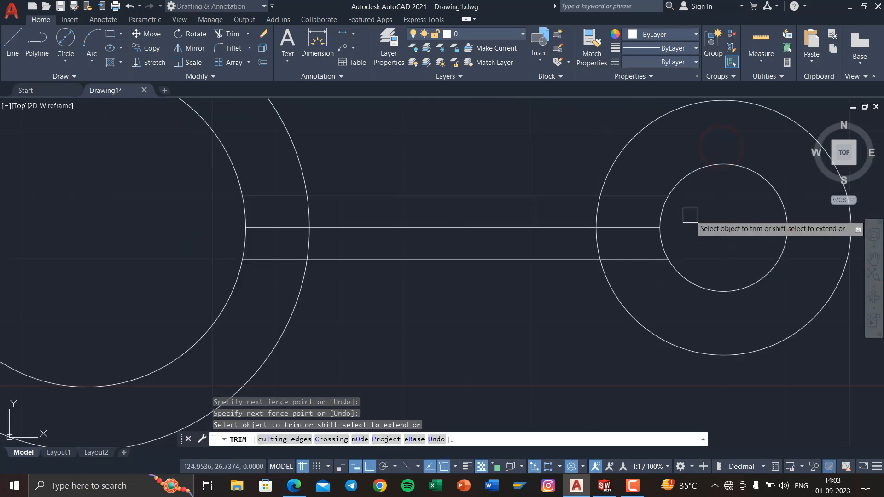
left_click(651, 276)
left_click(641, 181)
key("Return")
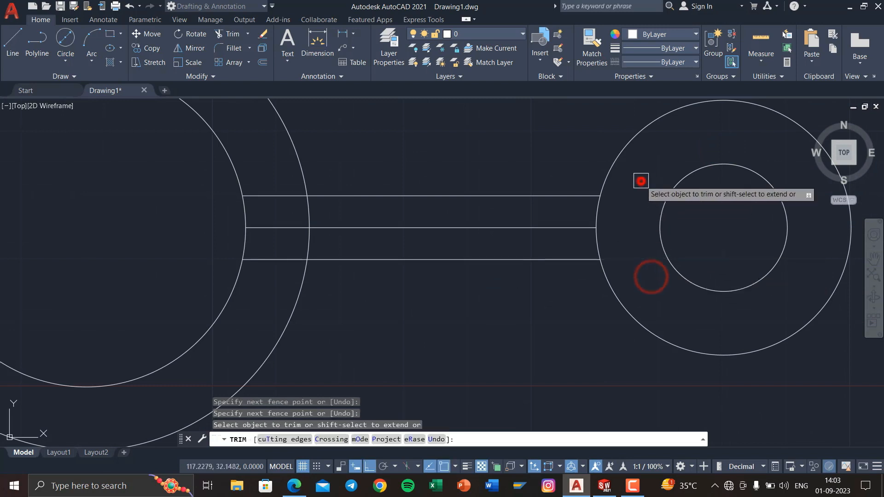
left_click(566, 225)
left_click(296, 223)
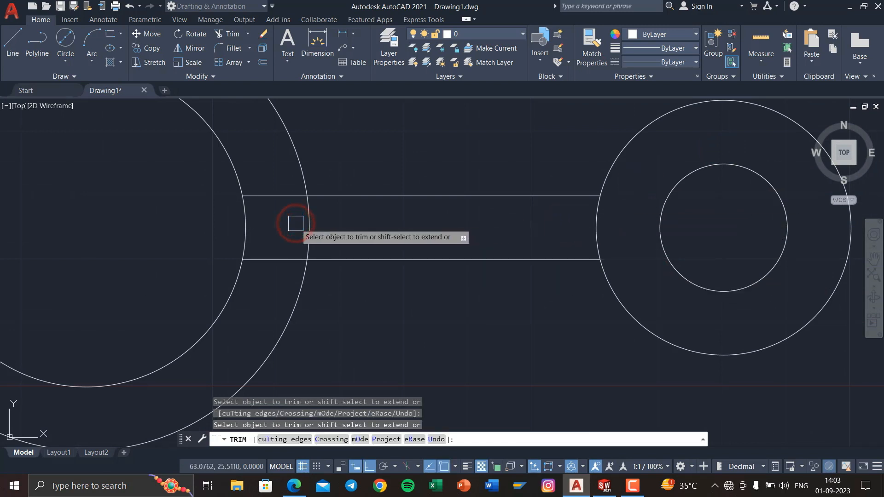
Trim both outer circles' arcs between the web lines and the web line ends inside the large boss's ring
left_click(599, 229)
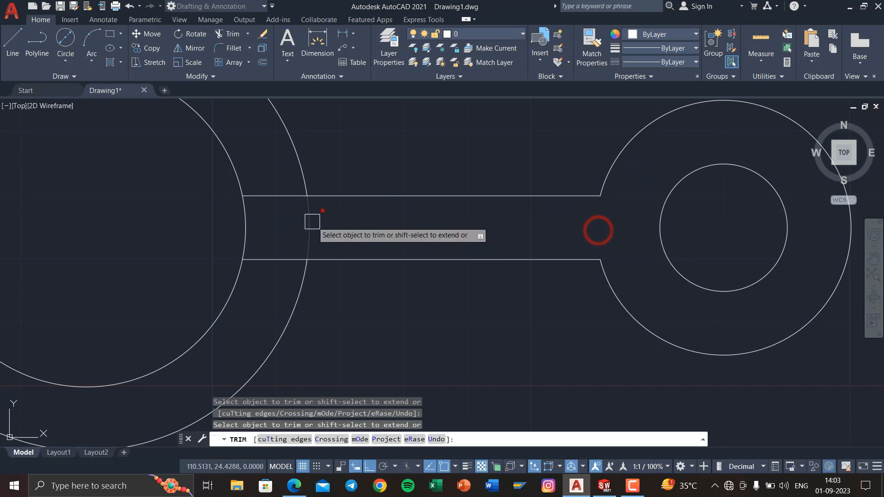
left_click(309, 223)
left_click(276, 197)
left_click(270, 258)
scroll(355, 236, "down", 4)
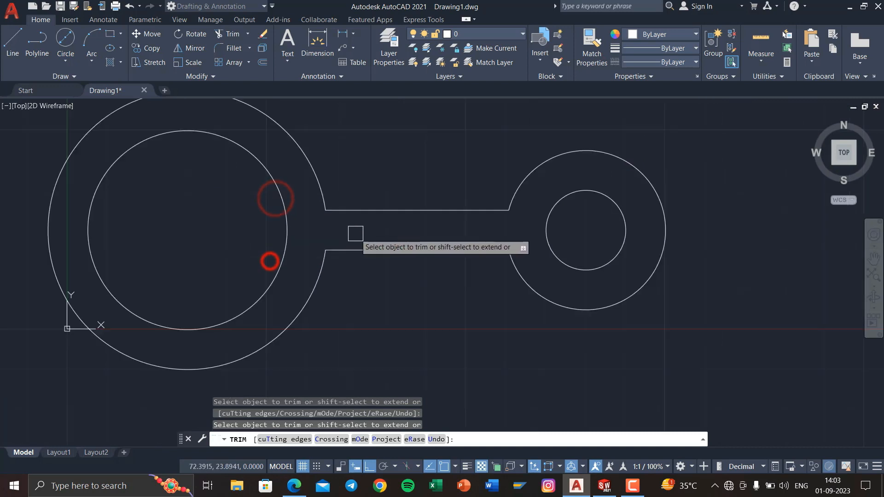
key("Escape")
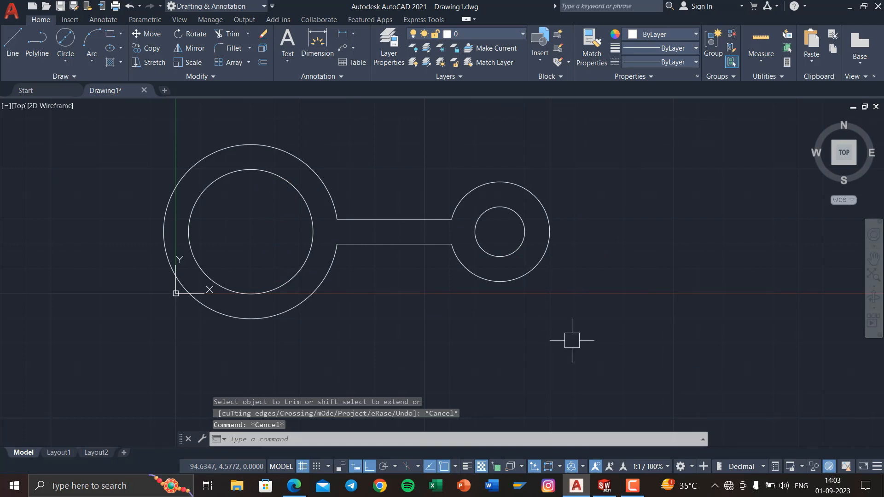
Switch to the PDF drawing, examine the dimensions of the sloping rib edge and tick the 23.78 dimension along the web
key("super+Tab")
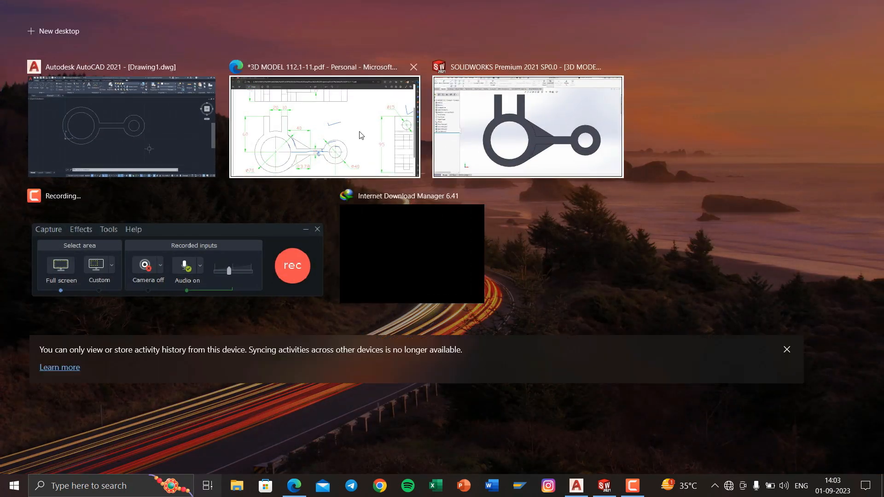
left_click(348, 131)
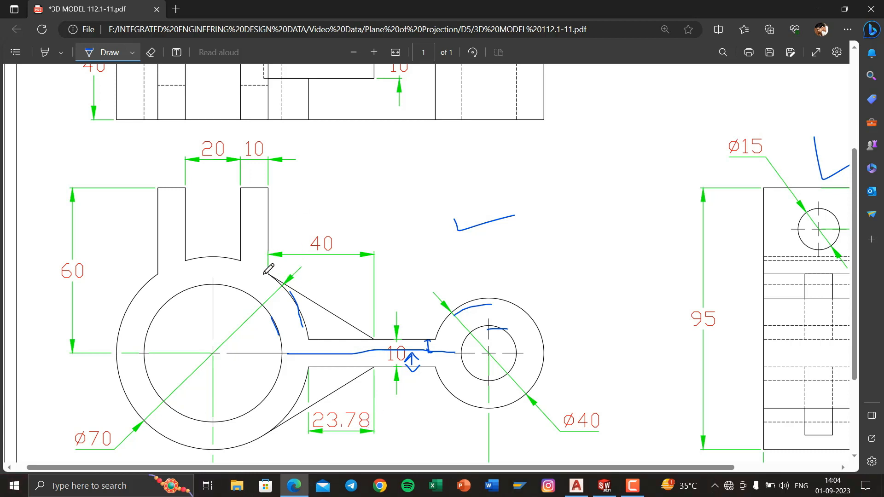
scroll(265, 273, "up", 8, "ctrl")
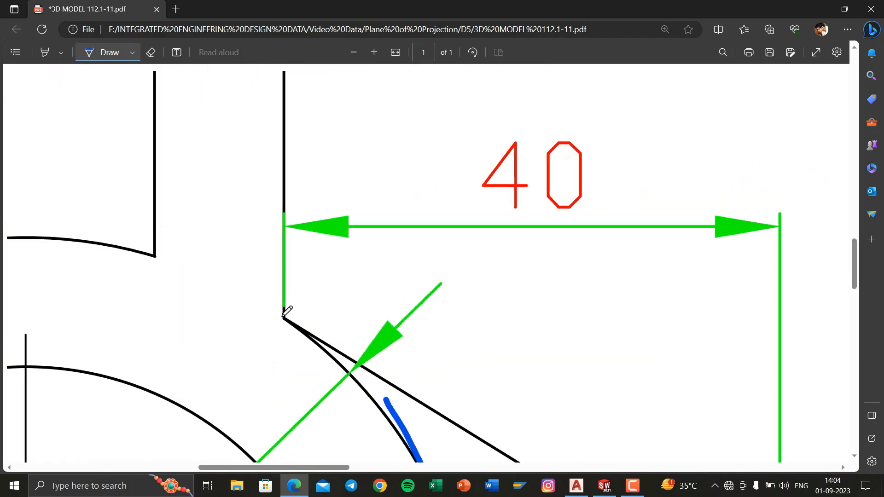
scroll(302, 335, "right", 1)
scroll(302, 335, "down", 1)
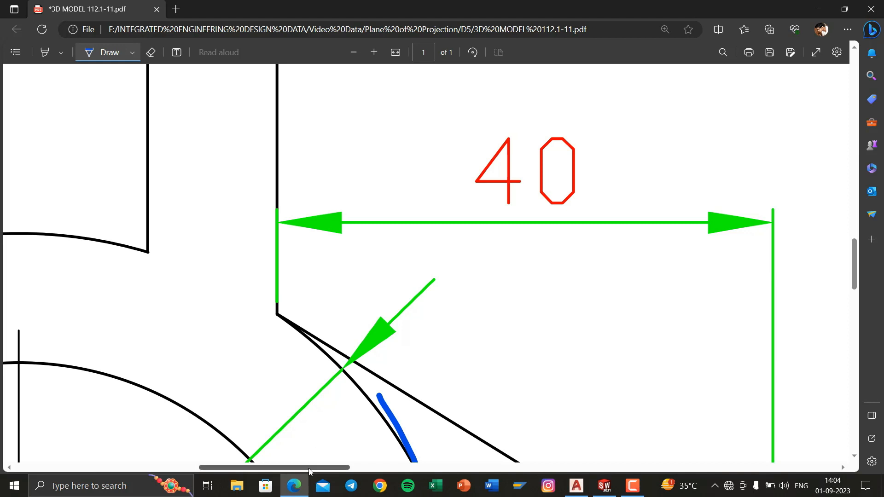
left_click_drag(308, 468, 271, 467)
scroll(463, 329, "down", 3, "ctrl")
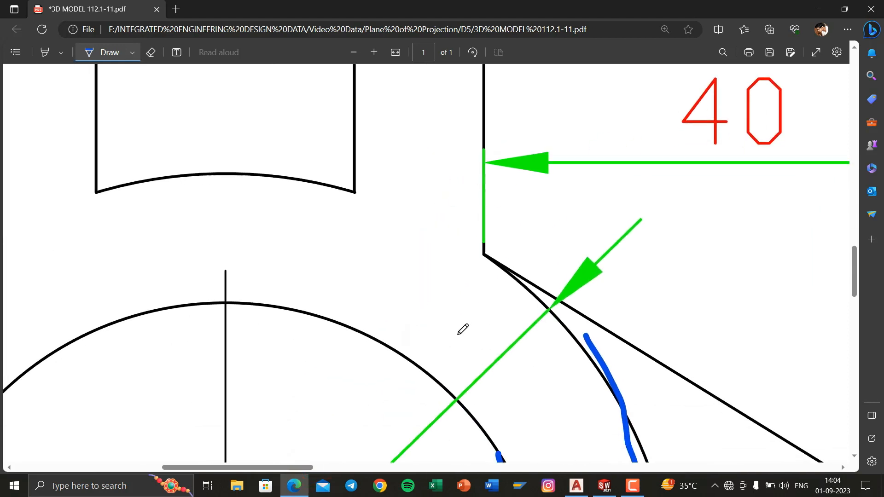
scroll(463, 329, "down", 3, "ctrl")
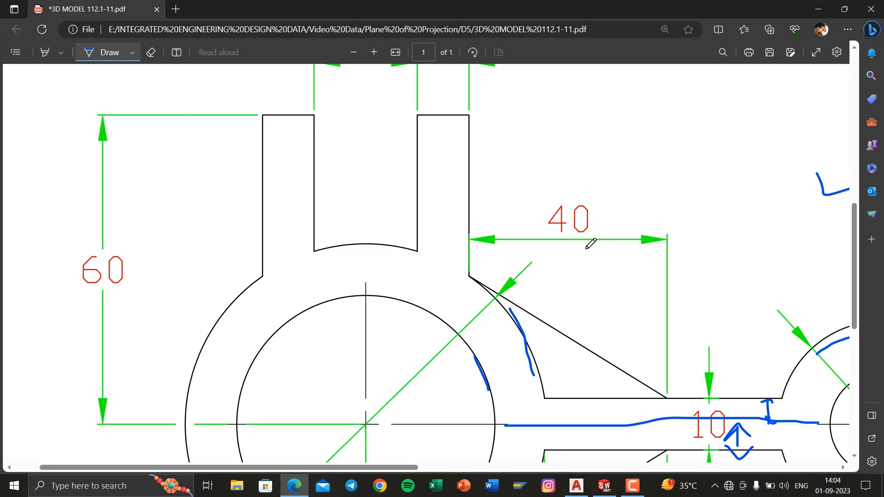
scroll(616, 226, "down", 2, "ctrl")
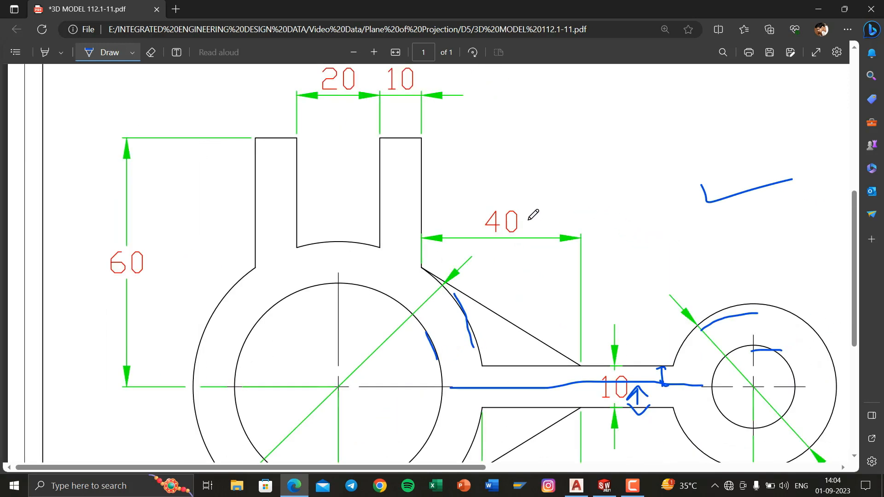
scroll(540, 241, "down", 4)
left_click_drag(584, 290, 631, 286)
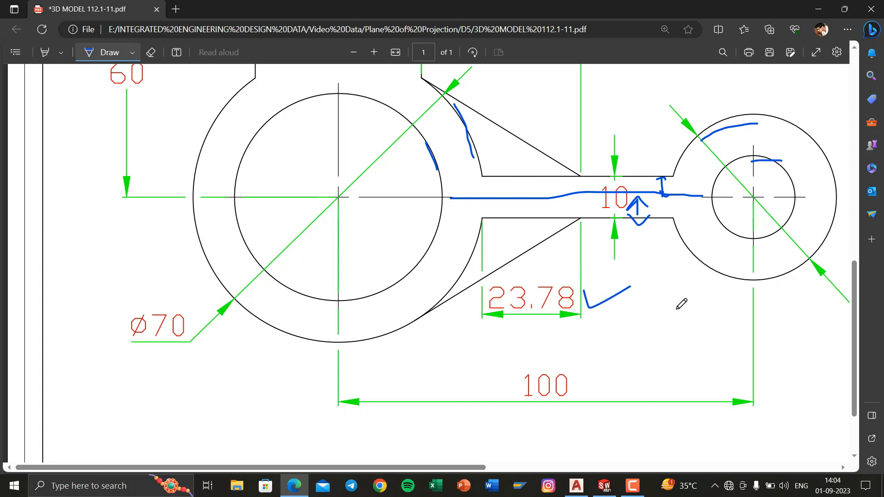
Switch to AutoCAD and draw a 23.78 long line along the web's upper edge, starting from its corner with the large boss
key("super+Tab")
left_click(364, 152)
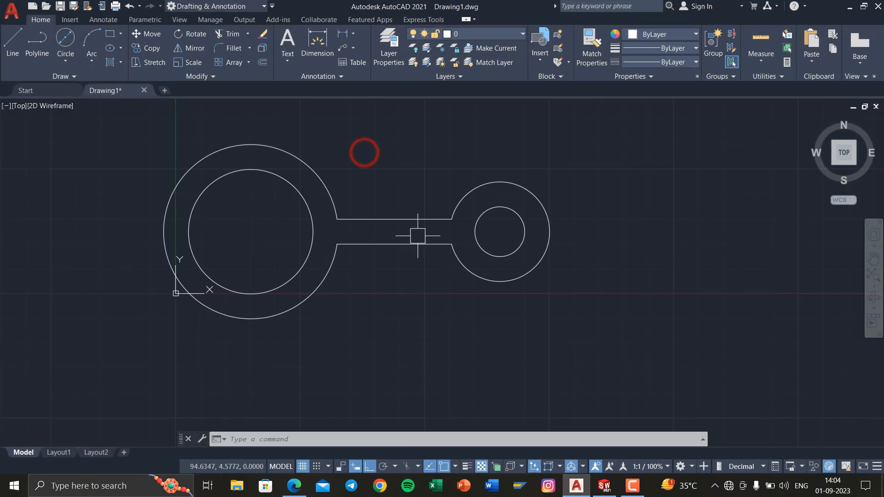
type("l")
key("Return")
scroll(331, 220, "up", 5)
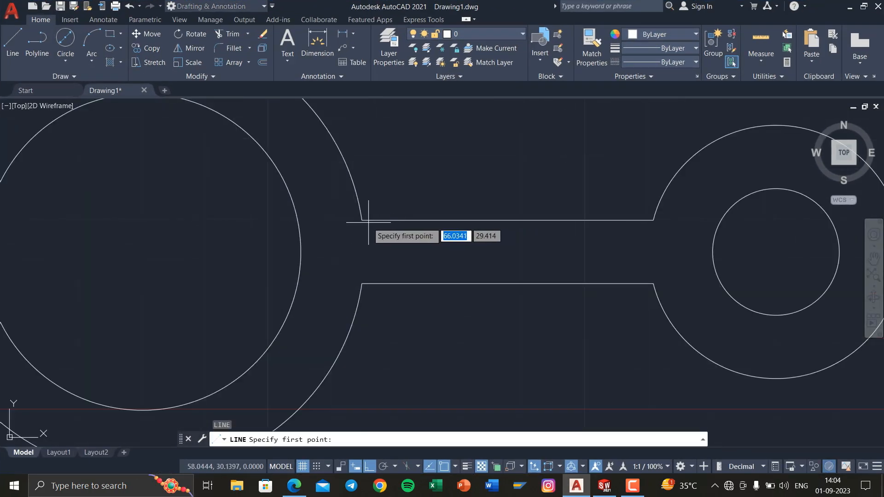
left_click(362, 220)
type("2")
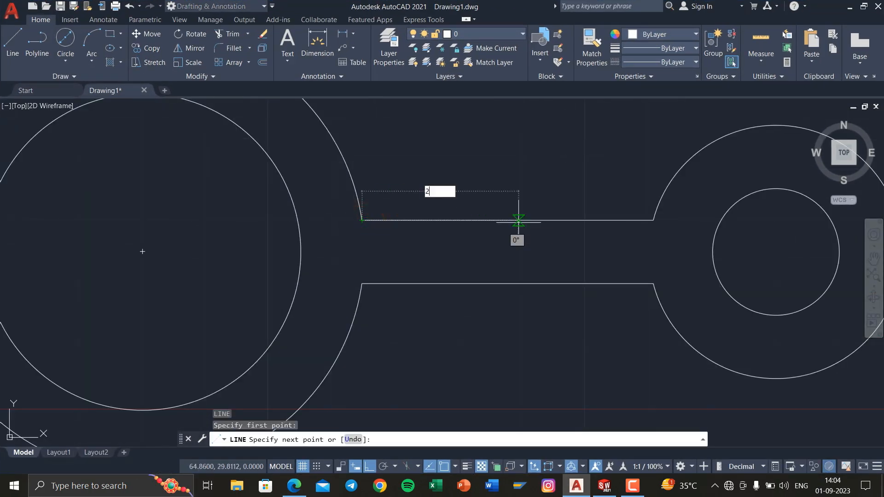
type("3.78")
key("Return")
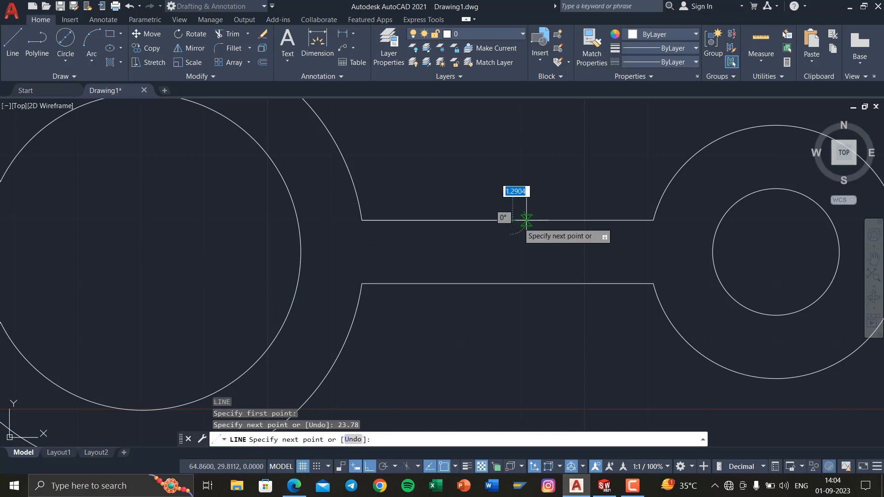
With Ortho off, continue the line from the 23.78 point to a tangent point on the large boss's outer circle
left_click(369, 467)
middle_click_drag(468, 230, 507, 320)
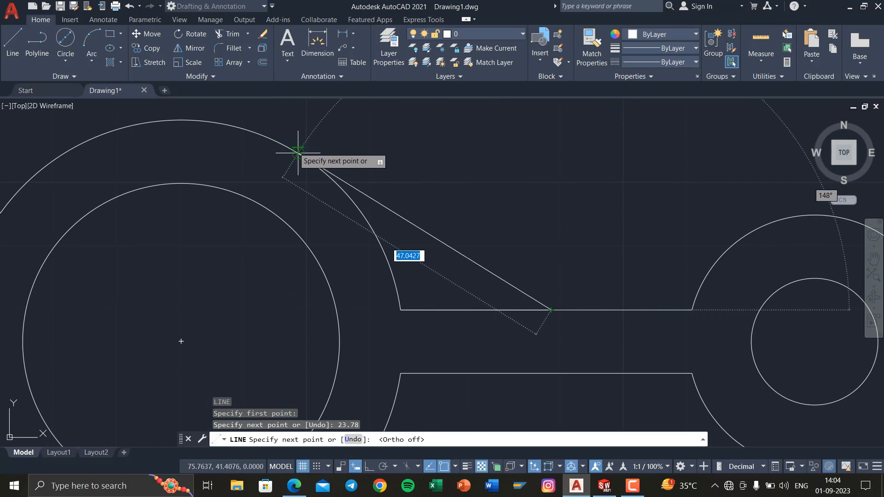
left_click(298, 152)
right_click(294, 150)
left_click(305, 154)
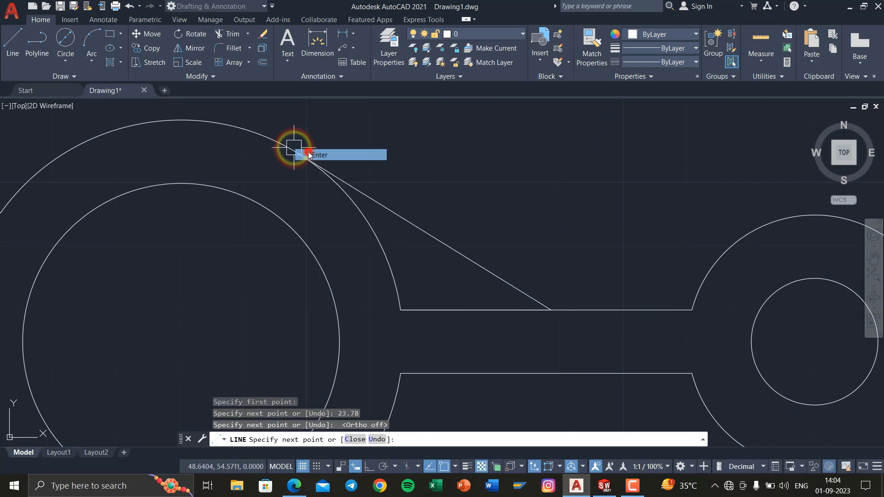
Delete the 23.78 long construction line on the web's upper edge
scroll(308, 152, "down", 4)
middle_click_drag(430, 158, 415, 189)
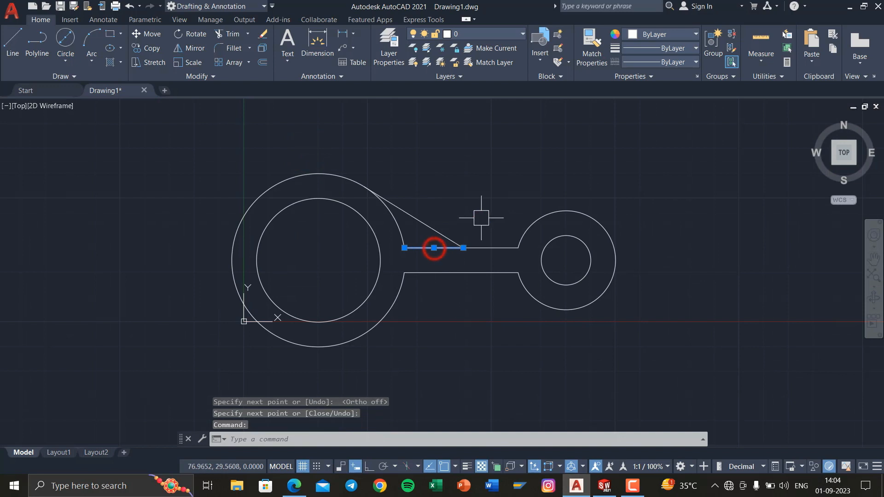
key("Delete")
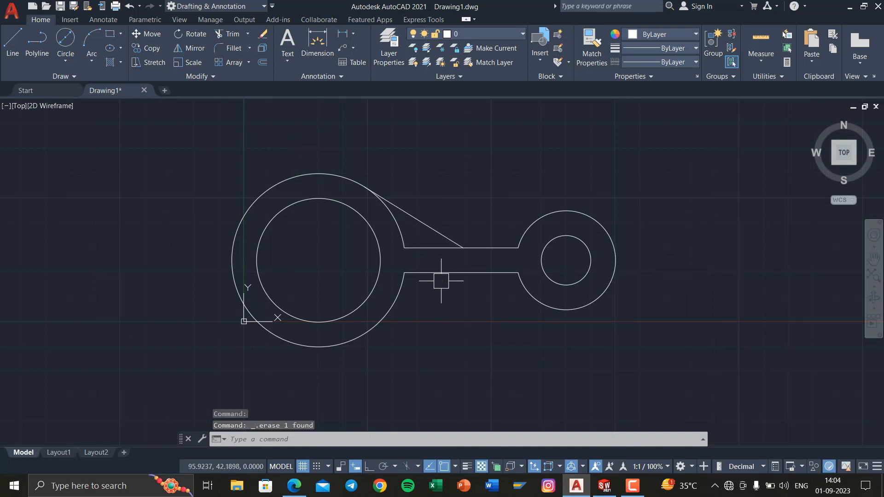
Mirror the sloping rib line about a horizontal axis through the large boss's centre with Ortho on, keeping the source line
scroll(431, 236, "up", 2)
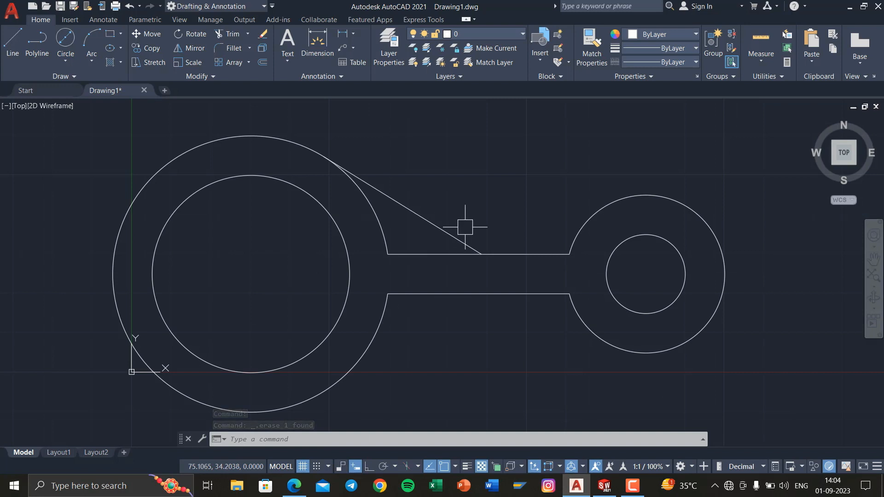
left_click(458, 231)
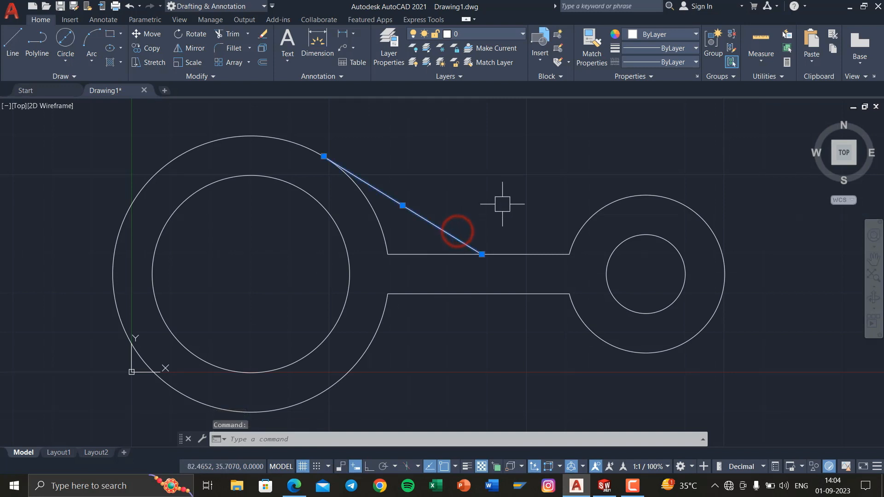
key("Return")
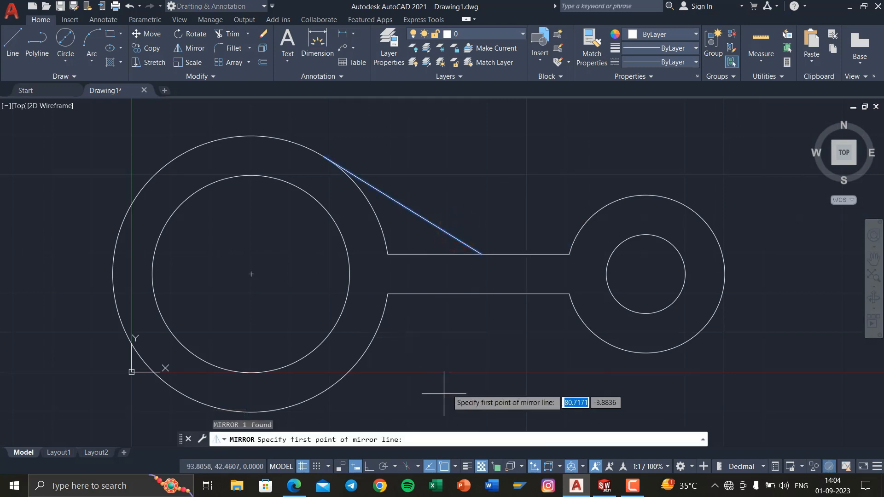
left_click(370, 467)
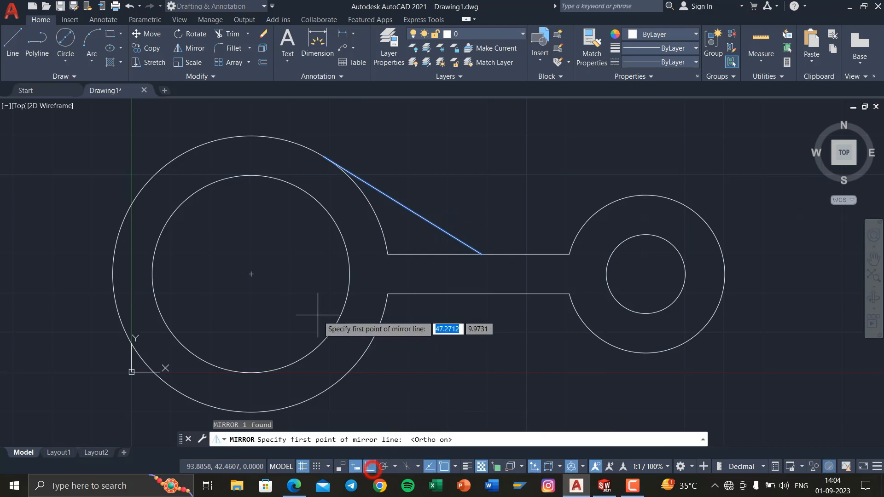
left_click(251, 275)
left_click(451, 275)
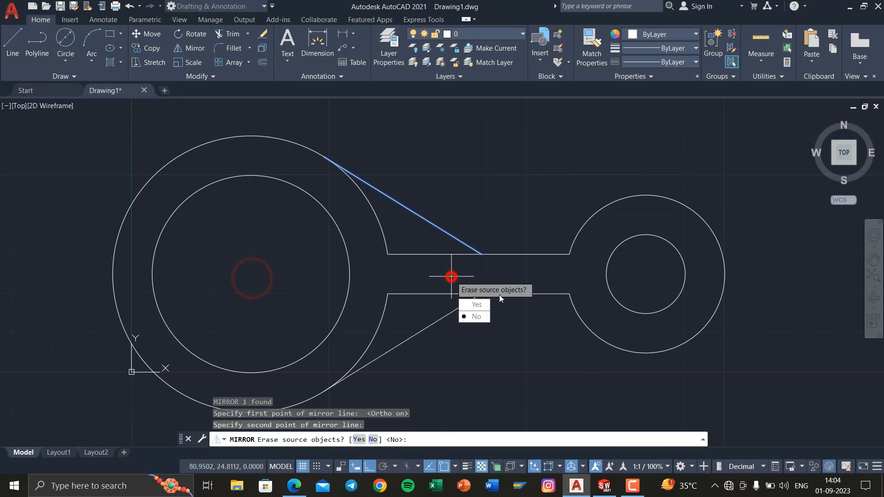
left_click(476, 315)
scroll(433, 238, "down", 4)
middle_click_drag(433, 239, 434, 283)
scroll(433, 259, "up", 2)
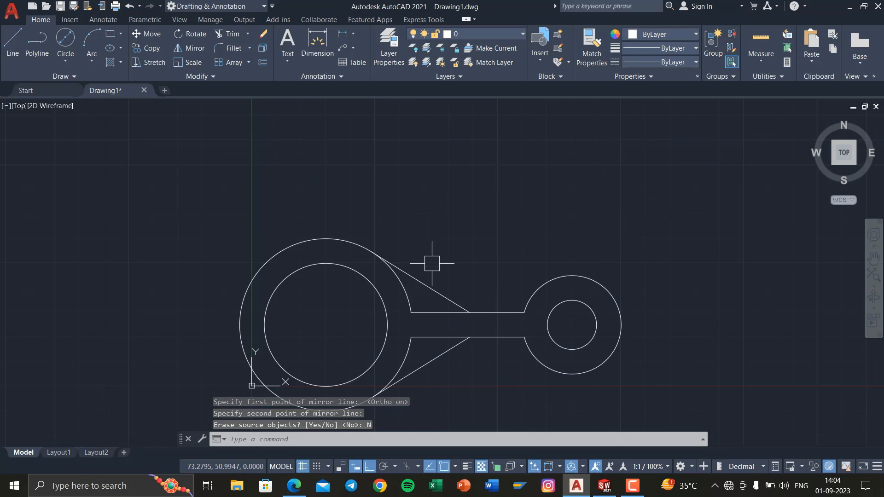
Switch to the PDF drawing and mark half of the 20 gap between the two upright prongs as 10
key("super+Tab")
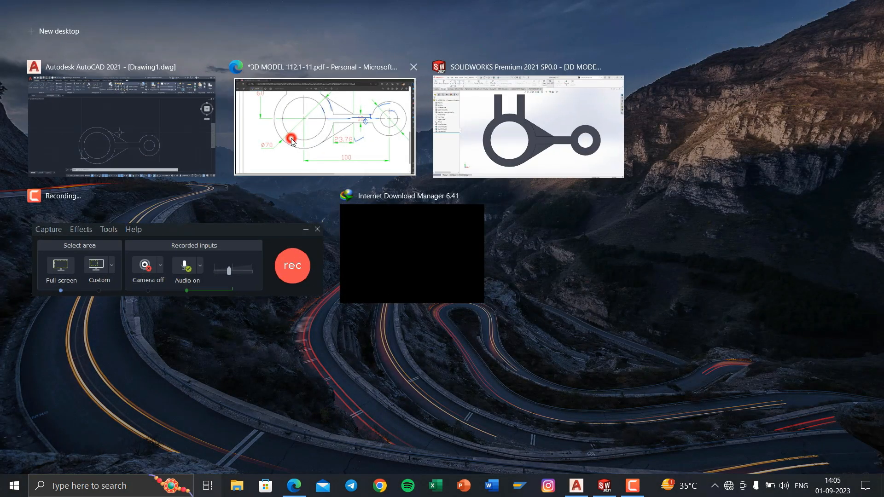
left_click(377, 199)
scroll(376, 208, "up", 5)
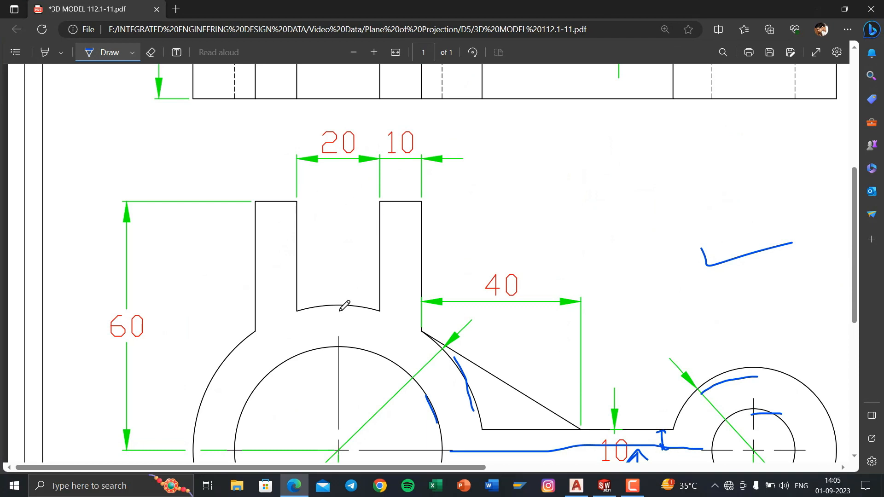
scroll(343, 306, "down", 2)
scroll(346, 253, "up", 2)
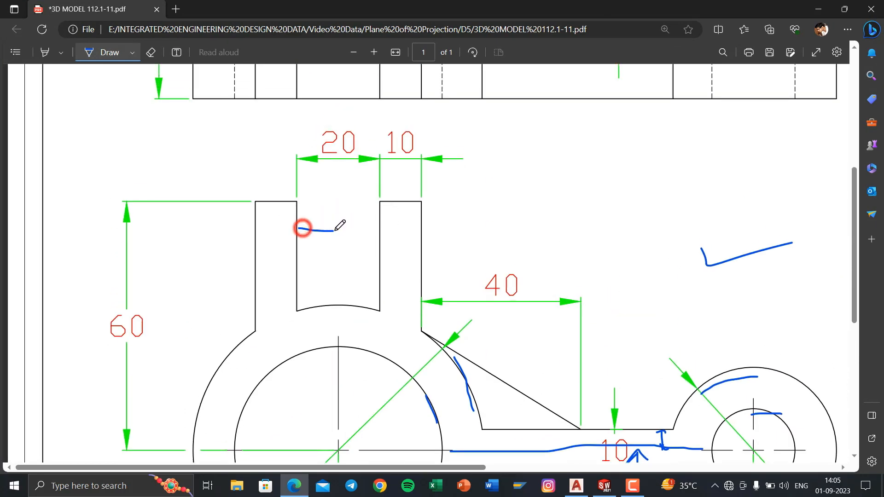
left_click_drag(335, 231, 319, 243)
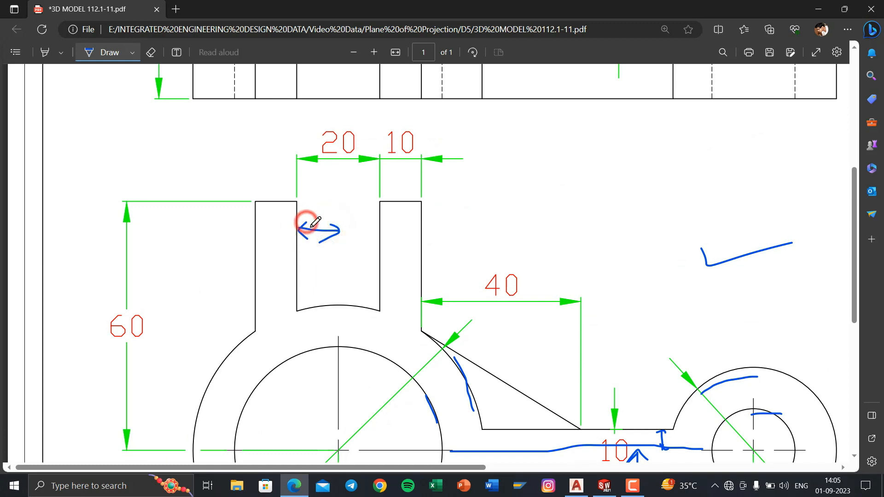
mouse_move(315, 198)
left_mouse_down()
mouse_move(316, 216)
mouse_move(323, 207)
left_mouse_up()
scroll(357, 202, "down", 1)
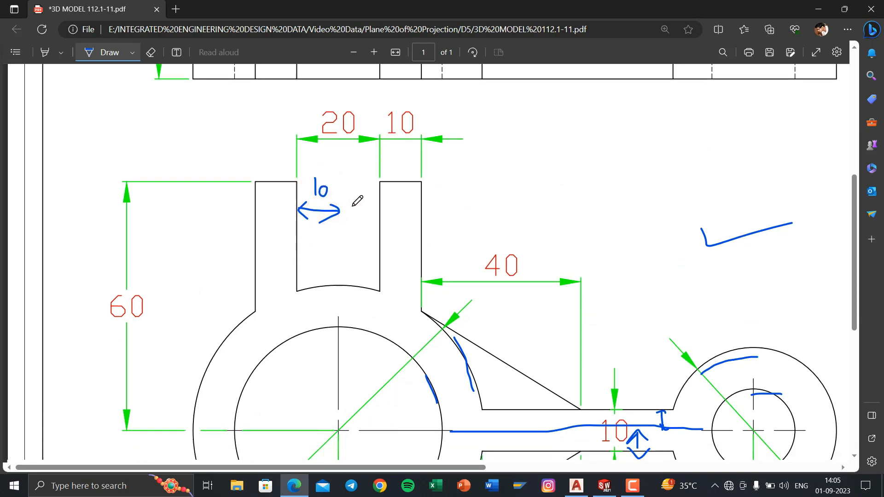
scroll(353, 206, "down", 2)
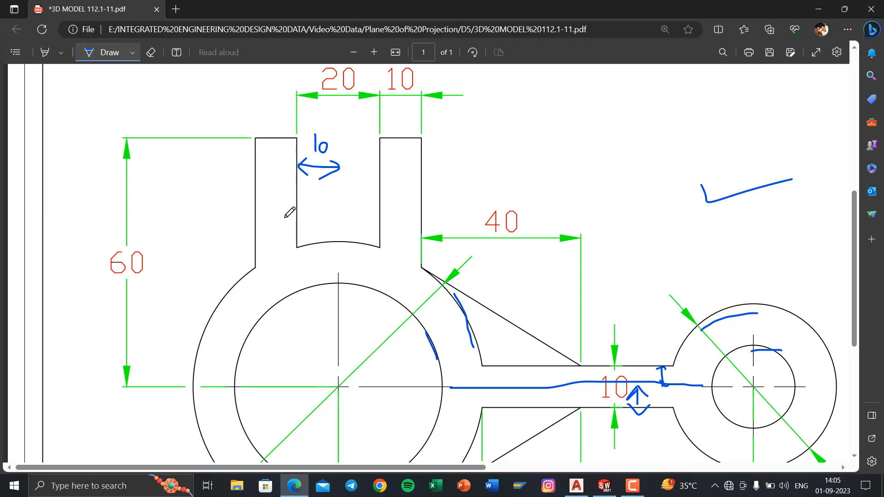
In AutoCAD, draw a line 60 up from the large boss's centre, 10 to the left, and down past its outer circle
key("super+Tab")
left_click(347, 125)
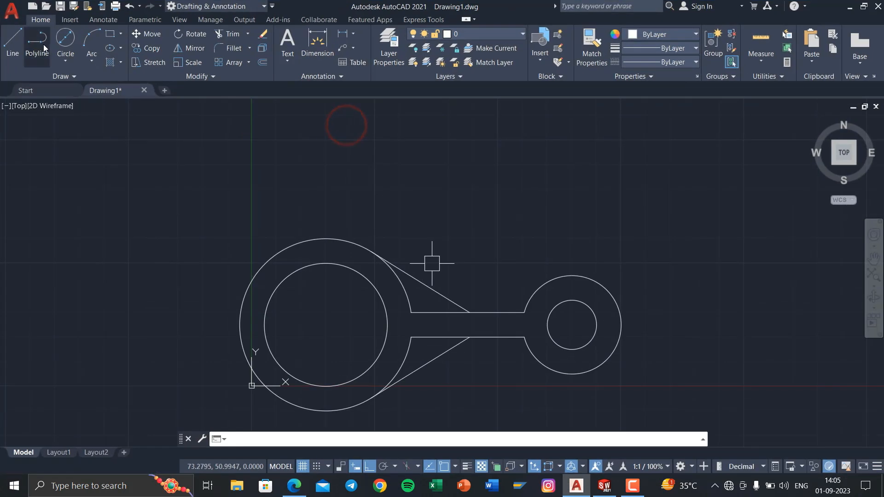
left_click(12, 49)
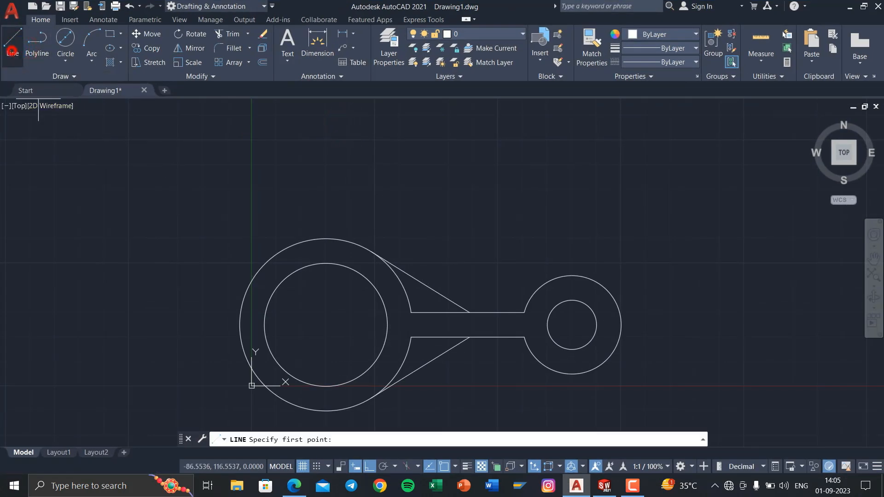
left_click(327, 325)
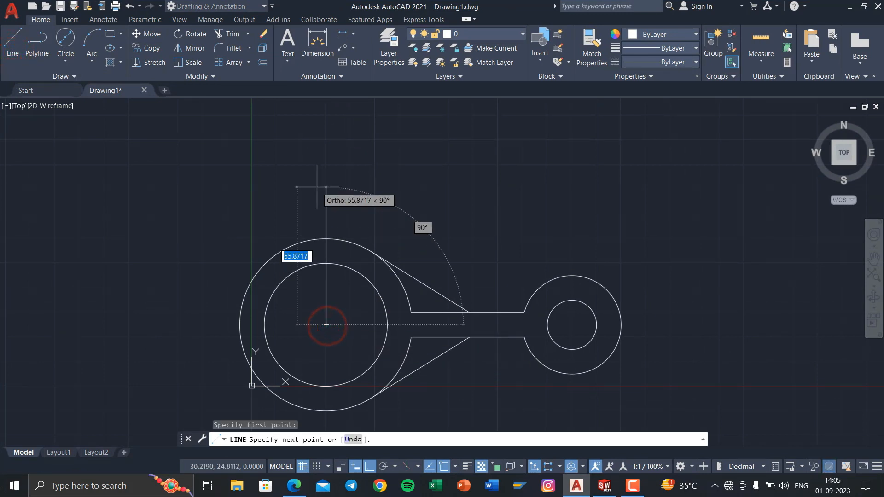
type("60")
key("Return")
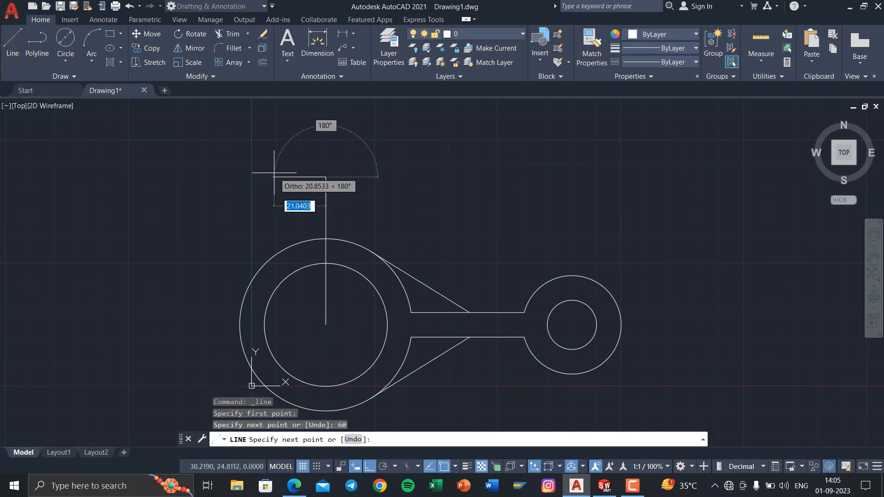
type("10")
key("Return")
scroll(317, 229, "up", 6)
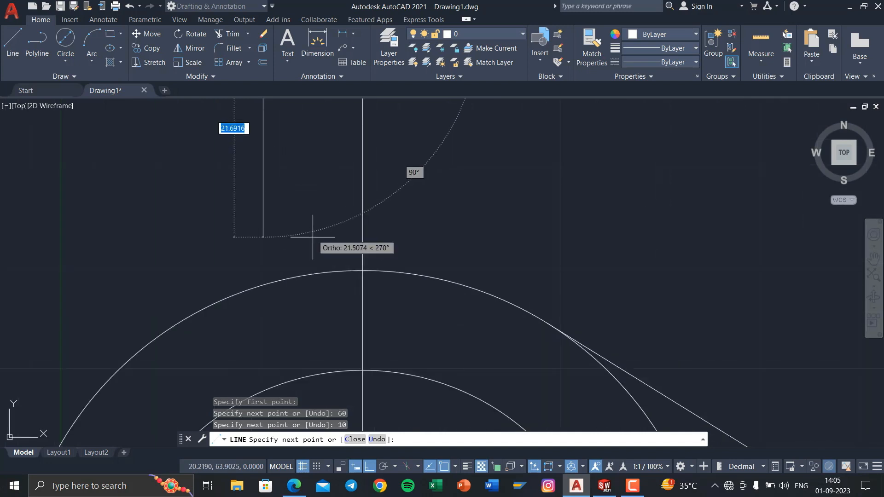
left_click(274, 306)
key("Escape")
scroll(272, 221, "down", 6)
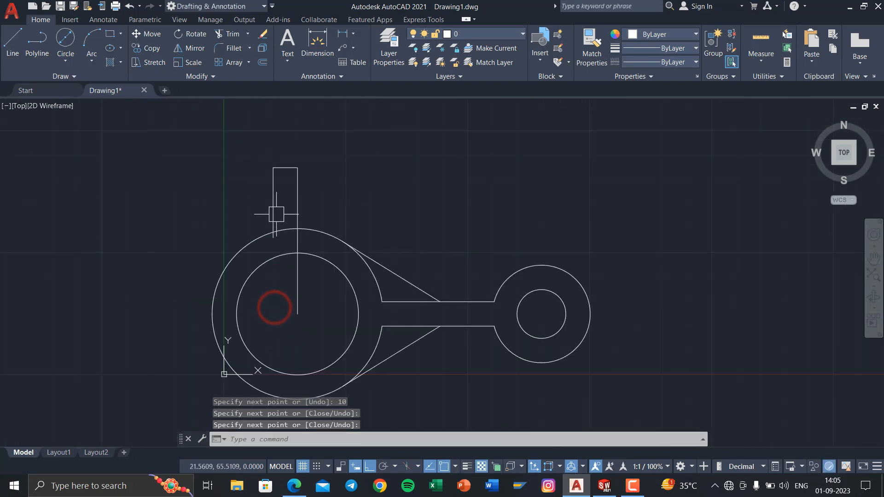
Draw the left prong's top edge 10 long from the upper corner and its outer side down past the boss's outer circle
key("Return")
scroll(276, 198, "up", 4)
left_click(278, 165)
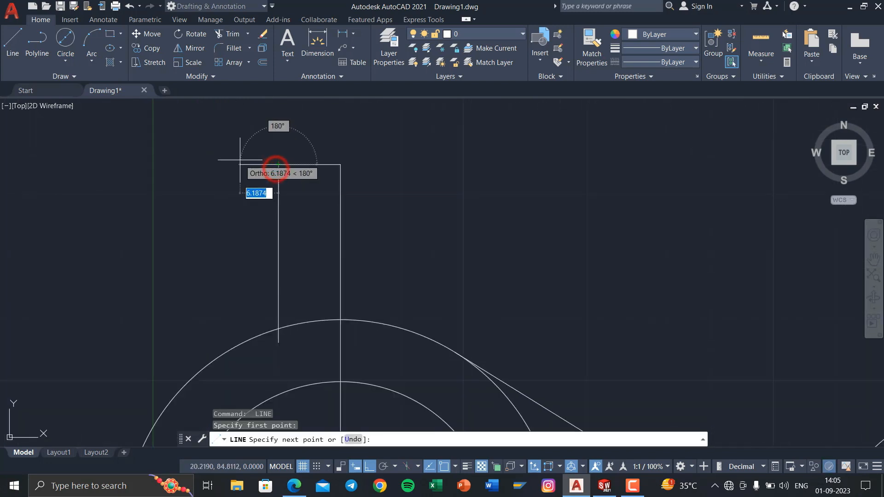
type("10")
key("Return")
middle_click_drag(256, 316, 286, 214)
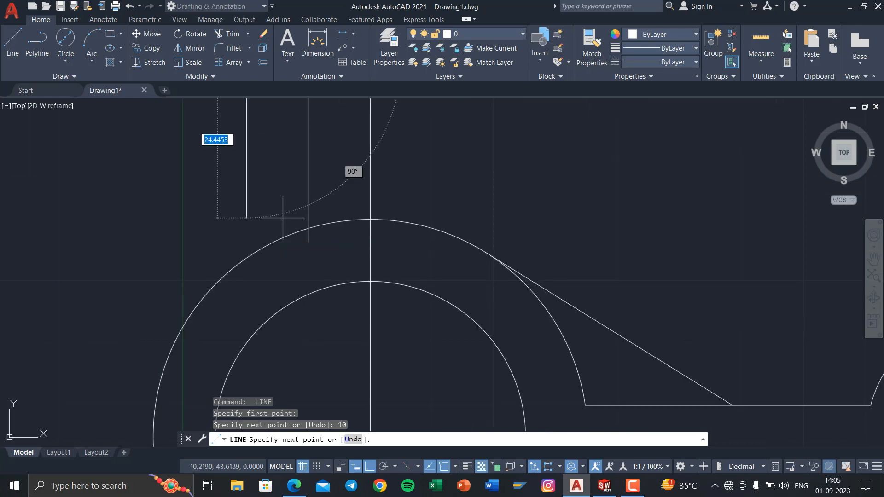
scroll(252, 281, "up", 4)
left_click(251, 280)
right_click(251, 283)
left_click(277, 288)
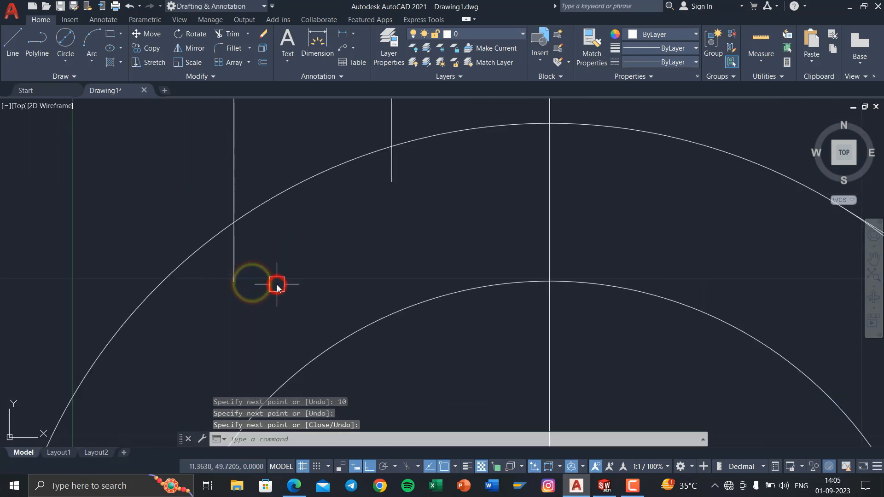
Trim the ends of the left prong's side lines that extend inside the large boss's outer circle
type("tr")
key("Return")
left_click(234, 268)
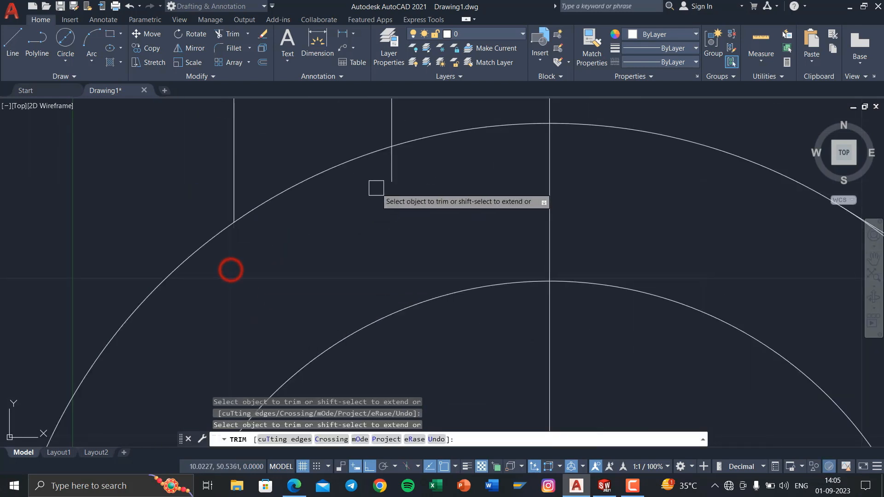
scroll(386, 179, "down", 3)
key("Escape")
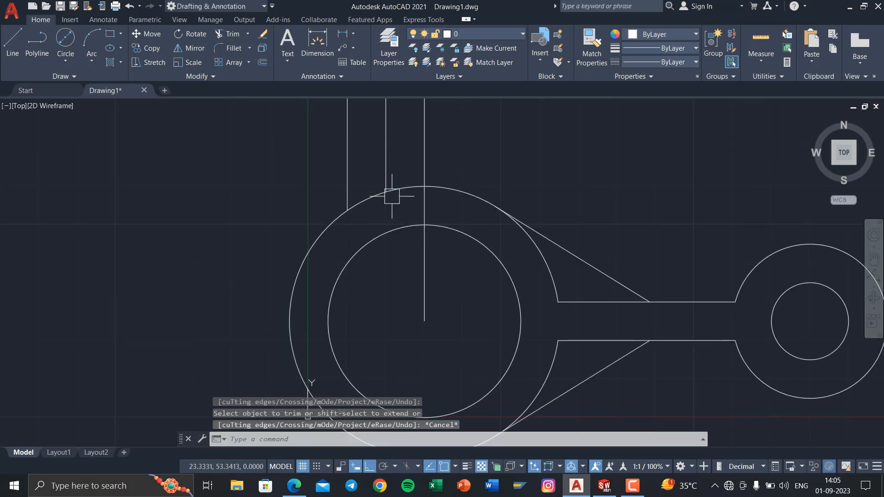
Mirror the left prong's three lines about the vertical centre line of the large boss, keeping the source lines
middle_click_drag(394, 175, 417, 230)
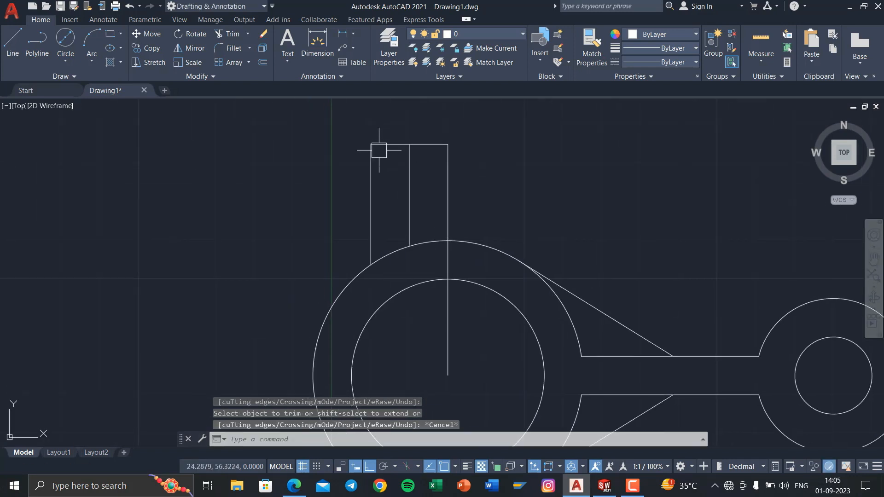
left_click(380, 144)
left_click(371, 173)
left_click(409, 193)
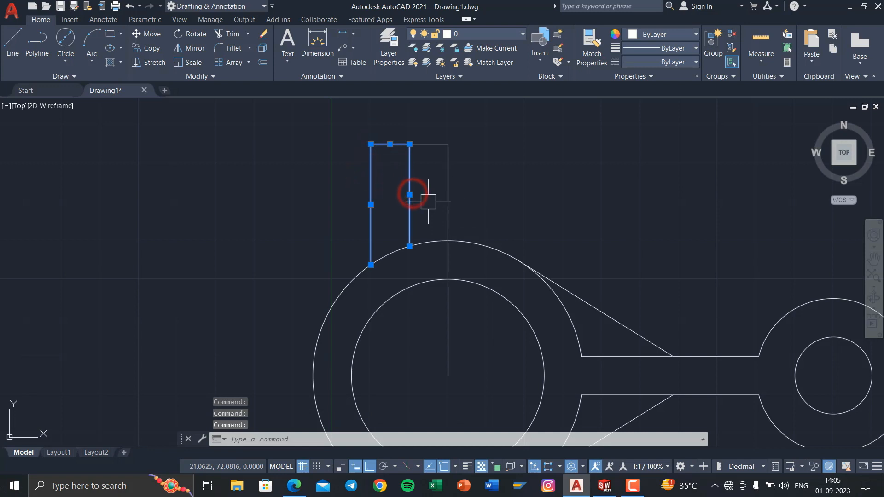
type("mi")
key("Return")
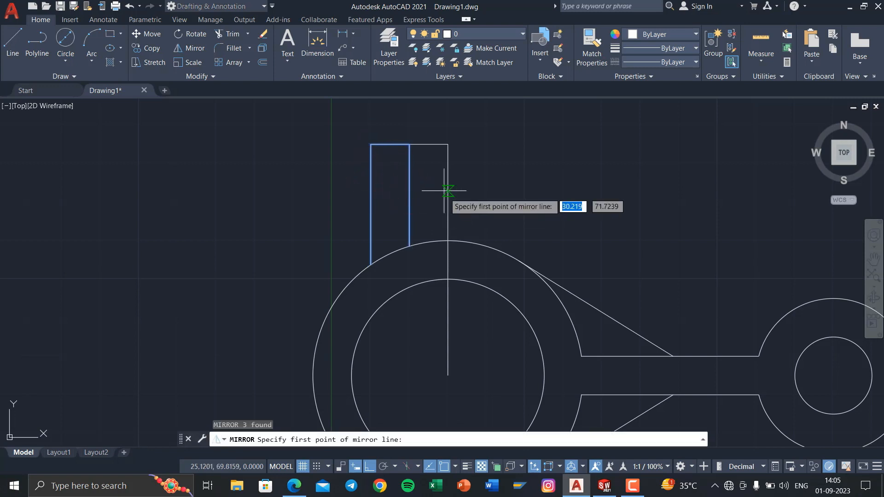
left_click(448, 144)
left_click(450, 205)
left_click(479, 244)
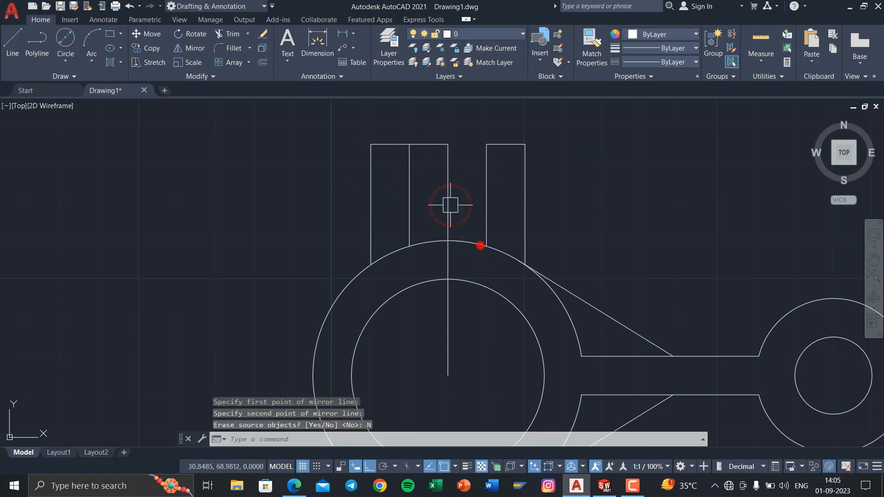
Delete the vertical centre construction line and the short horizontal line joining it to the left prong
left_click(429, 144)
left_click(445, 164)
key("Delete")
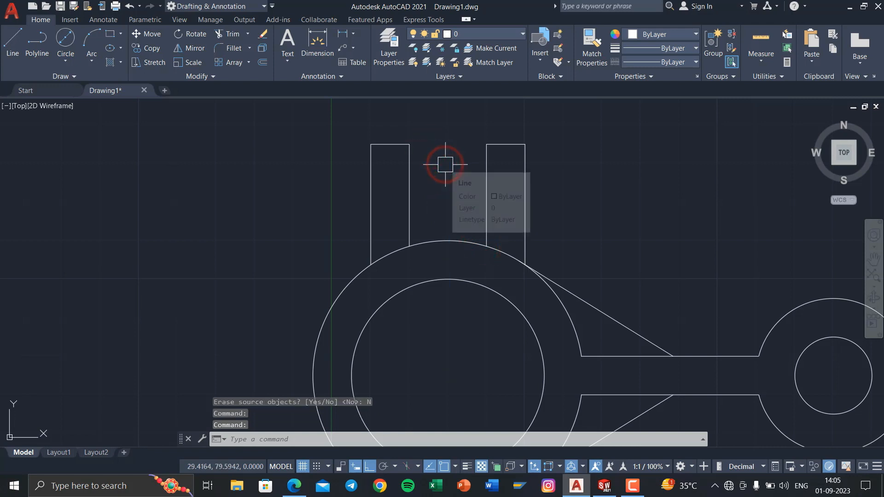
Trim the arcs of the large boss's outer circle that lie between the sides of each prong
scroll(446, 162, "down", 5)
scroll(433, 208, "up", 4)
scroll(405, 226, "up", 3)
scroll(415, 230, "down", 5)
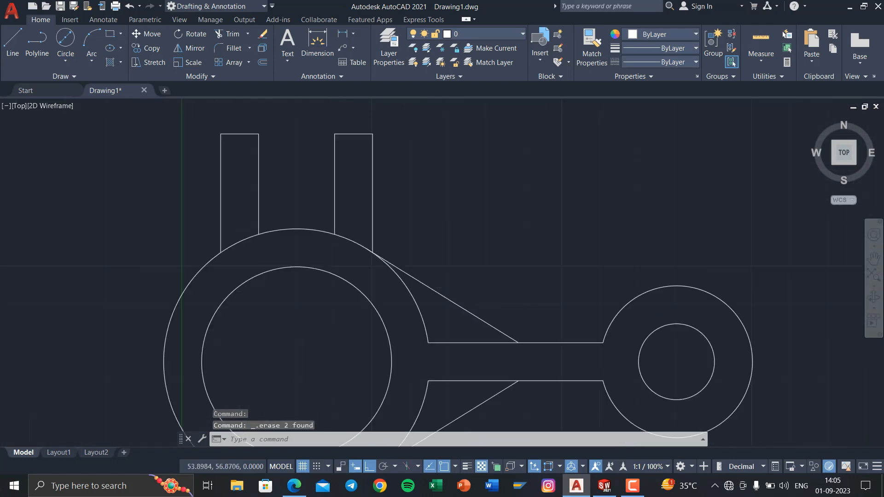
scroll(372, 247, "up", 5)
type("tr")
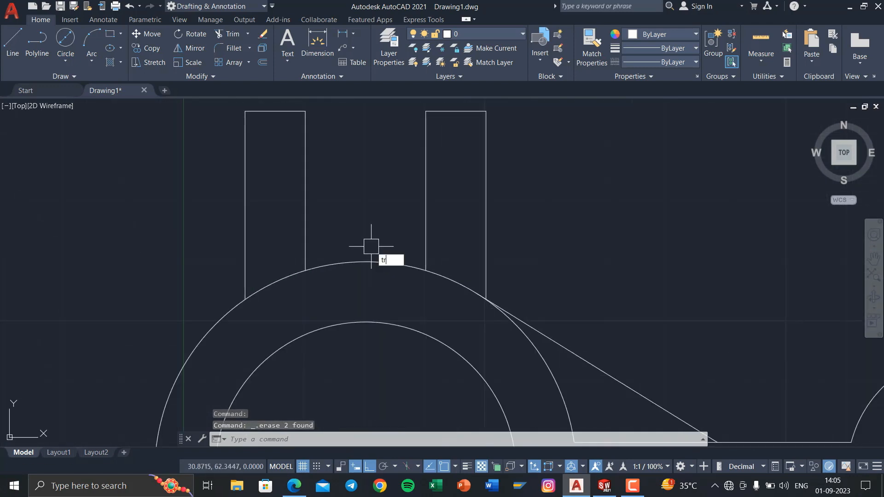
key("Return")
left_click(285, 275)
scroll(299, 280, "down", 2)
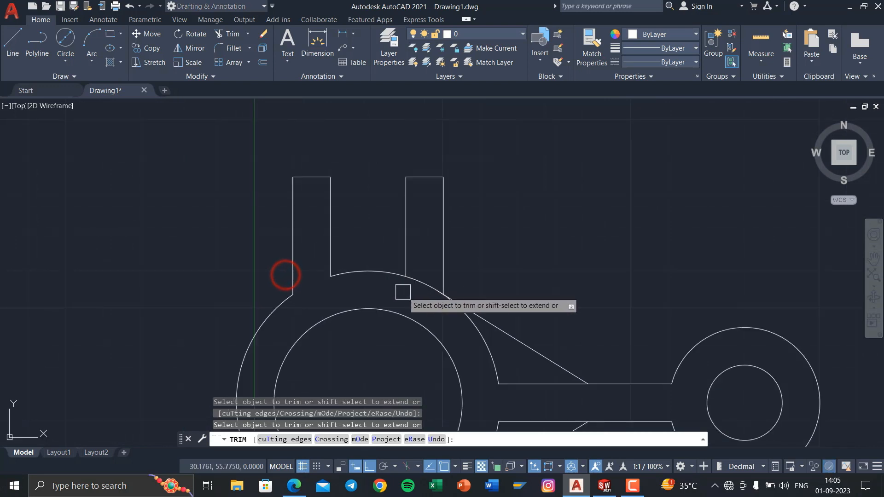
scroll(440, 282, "up", 4)
left_click(444, 255)
scroll(449, 277, "down", 2)
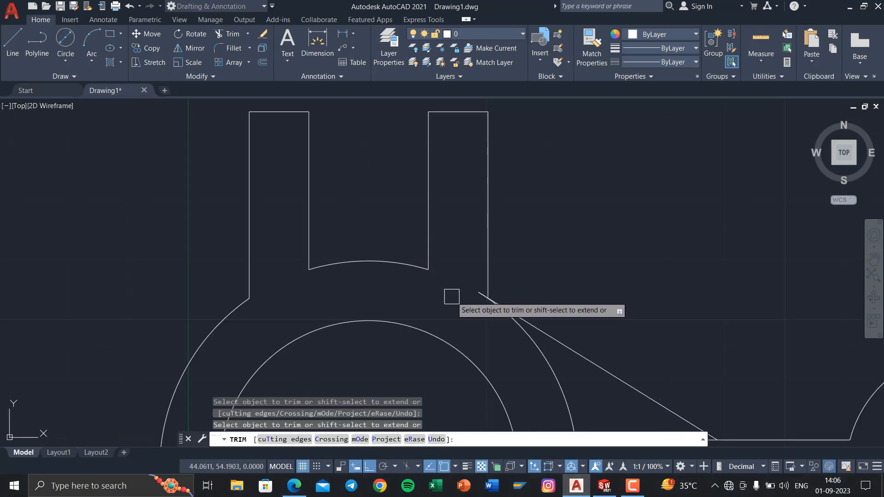
key("Escape")
scroll(454, 298, "up", 5)
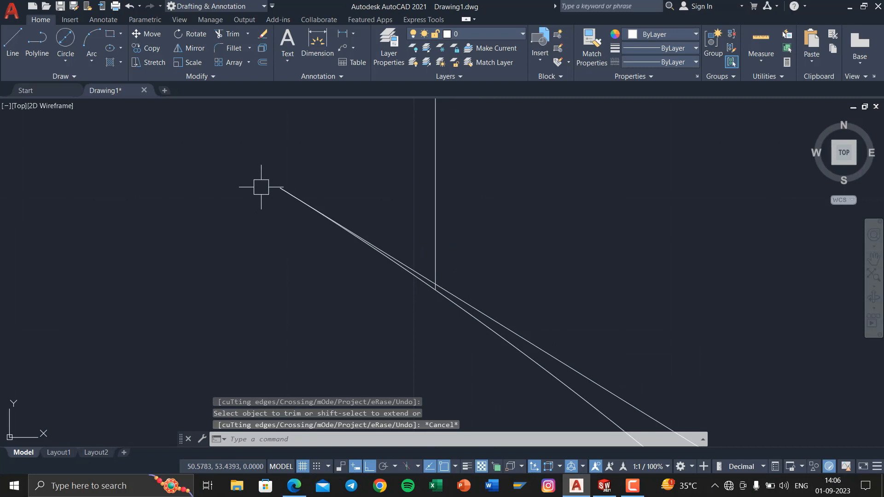
scroll(280, 193, "up", 2)
mouse_move(281, 174)
middle_mouse_down()
mouse_move(307, 238)
mouse_move(426, 237)
mouse_move(336, 160)
mouse_move(447, 228)
mouse_move(390, 213)
mouse_move(444, 231)
middle_mouse_up()
scroll(308, 238, "down", 3)
scroll(474, 233, "down", 4)
Switch to the PDF drawing and check the prong hole's diameter and position in the side view
key("super+Tab")
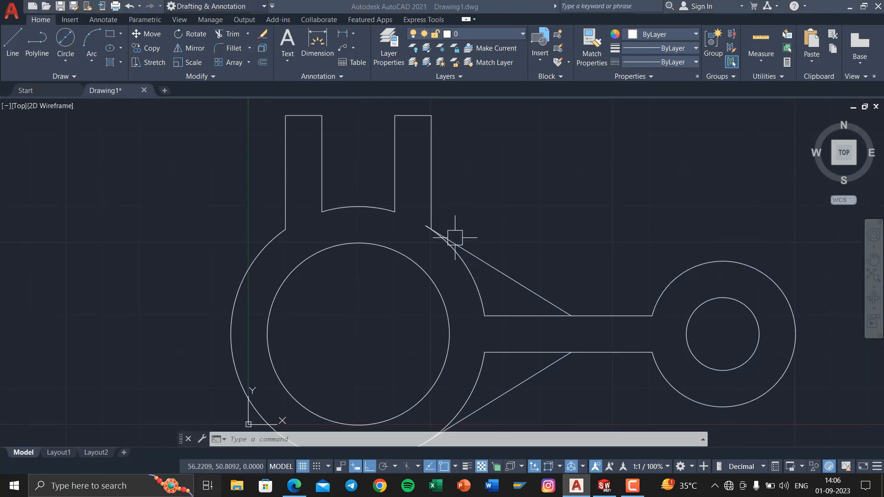
left_click(333, 134)
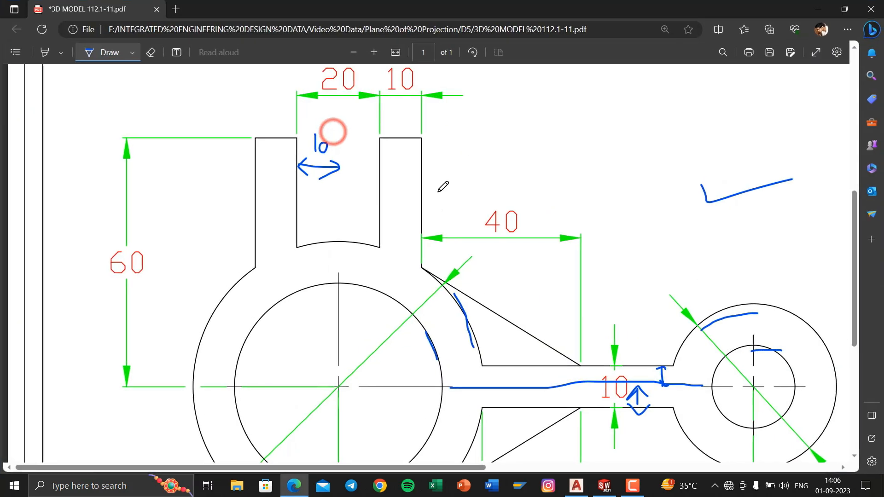
scroll(440, 183, "down", 3)
scroll(434, 180, "down", 3, "ctrl")
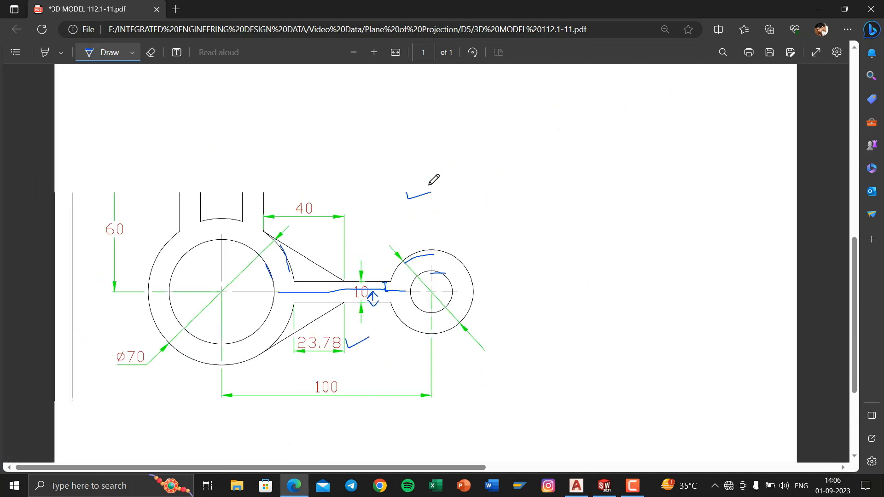
scroll(488, 178, "up", 1)
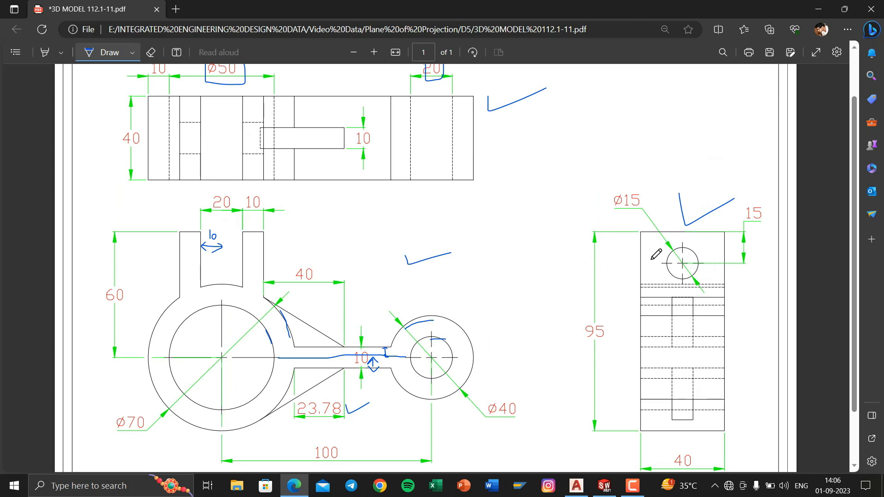
Switch to SOLIDWORKS and display 3D MODEL 112 as a wire outline with its hidden edges dashed
left_click(207, 486)
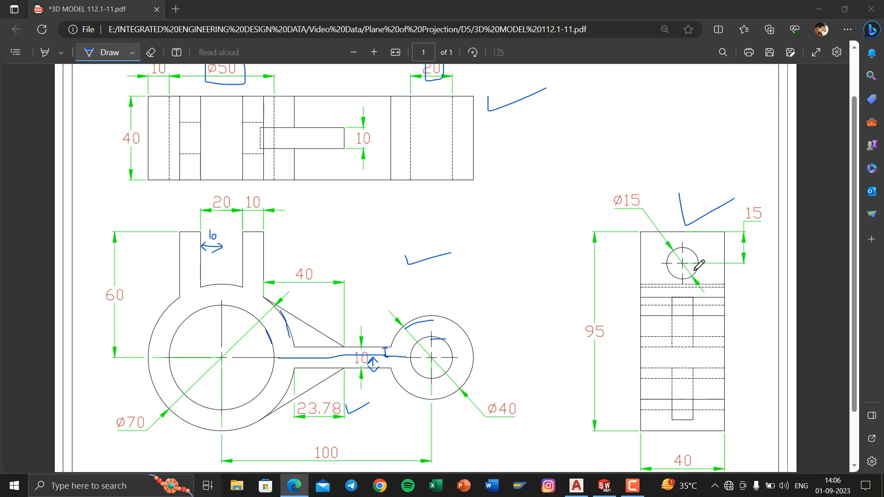
left_click(526, 144)
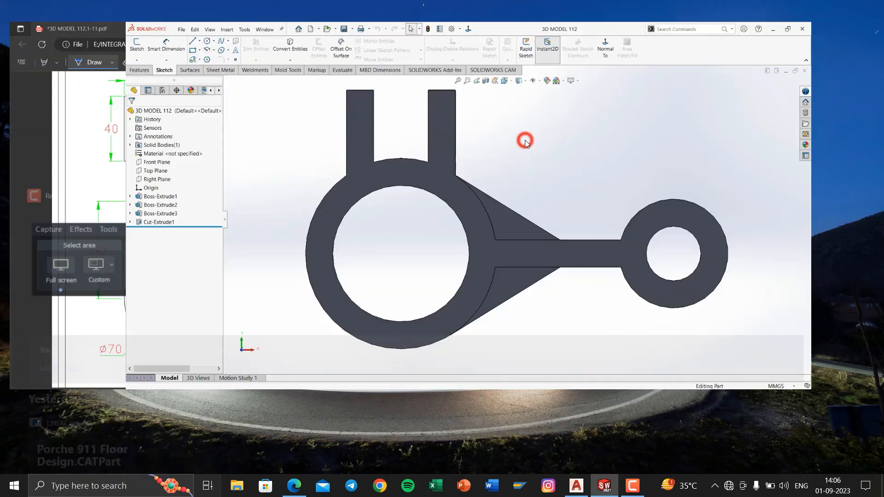
left_click(533, 76)
left_click(516, 76)
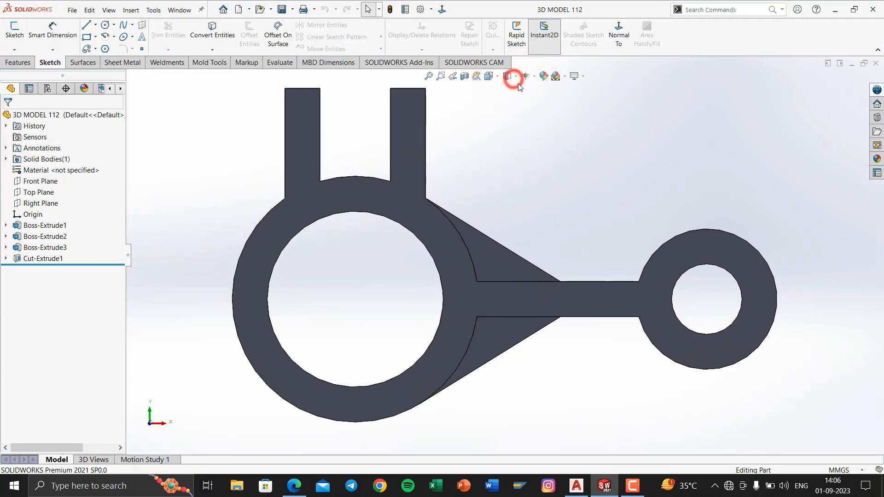
left_click(509, 128)
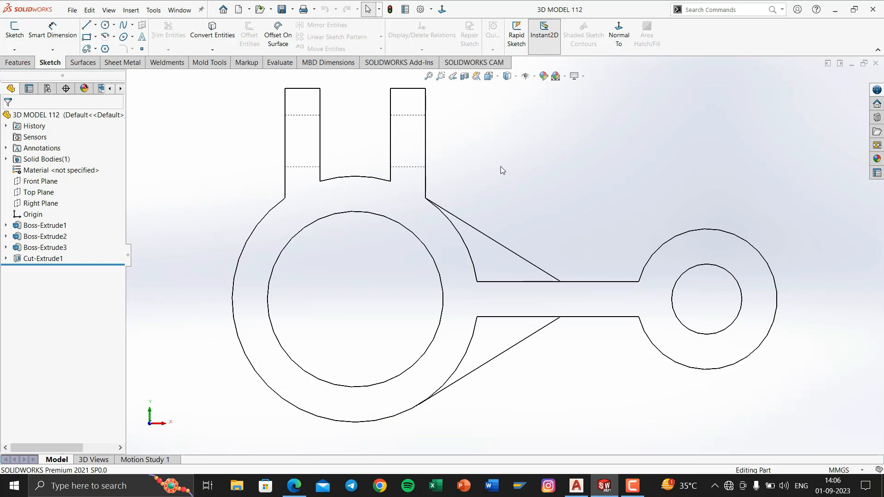
Switch to the PDF drawing to check the prong hole's diameter and its distance from the upper edge, and return to AutoCAD
key("super+Tab")
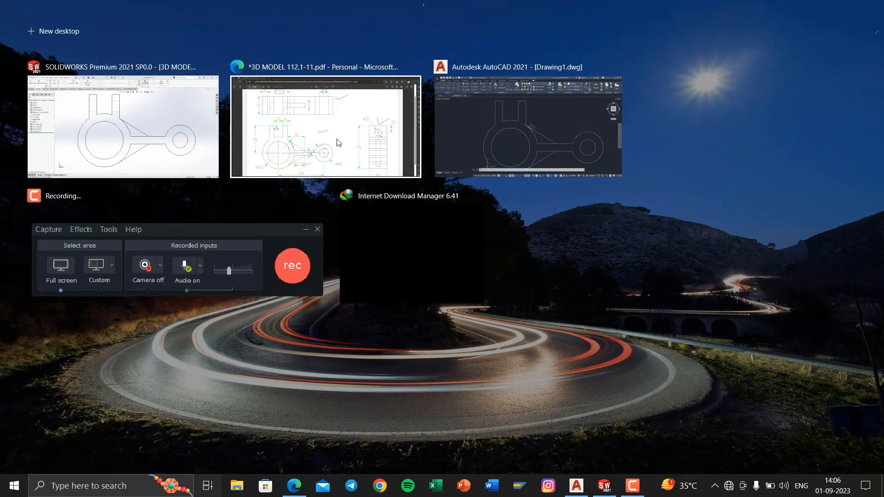
left_click(501, 140)
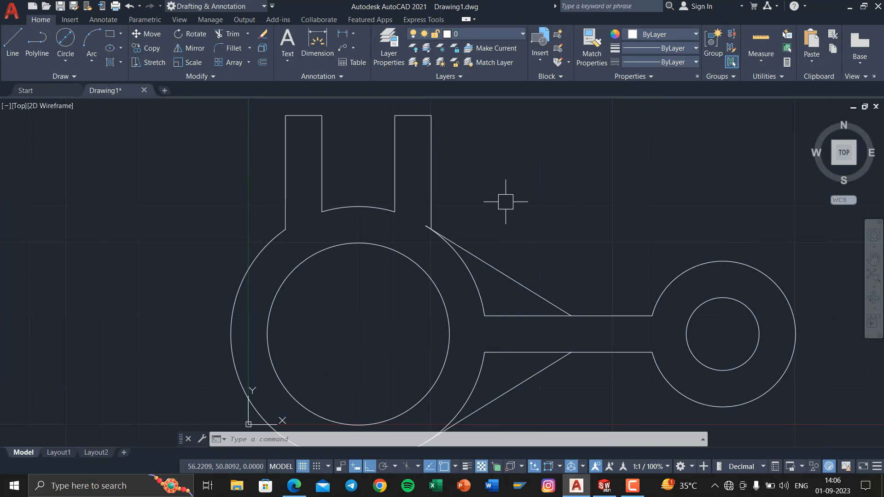
key("super+Tab")
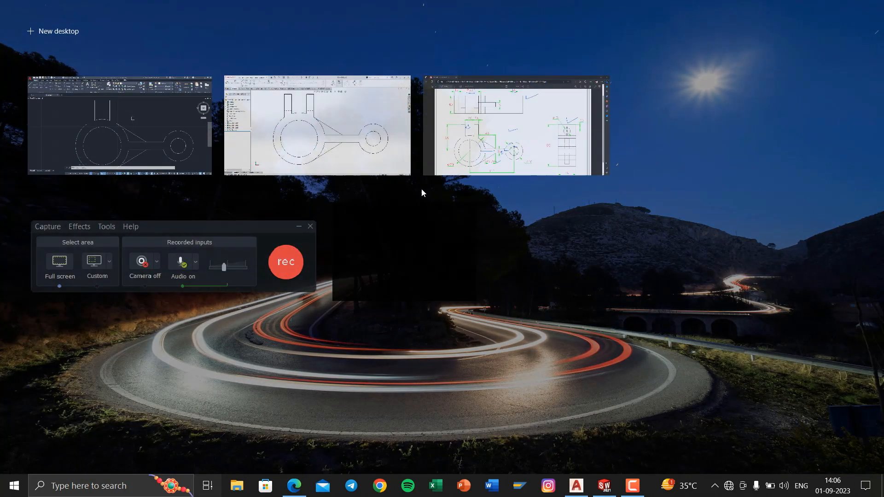
left_click(524, 148)
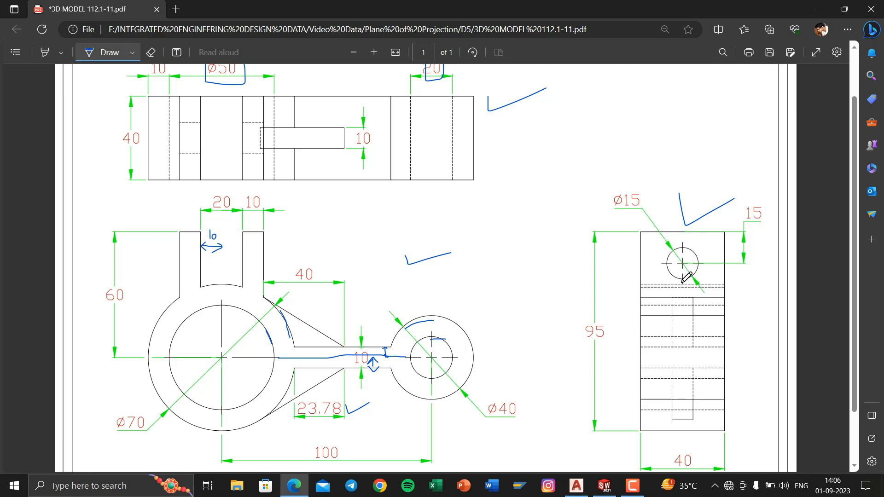
key("super+Tab")
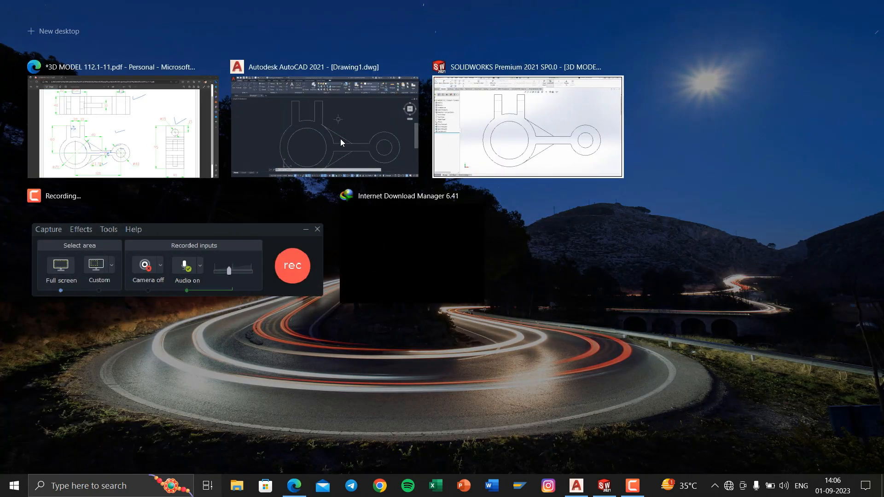
left_click(330, 138)
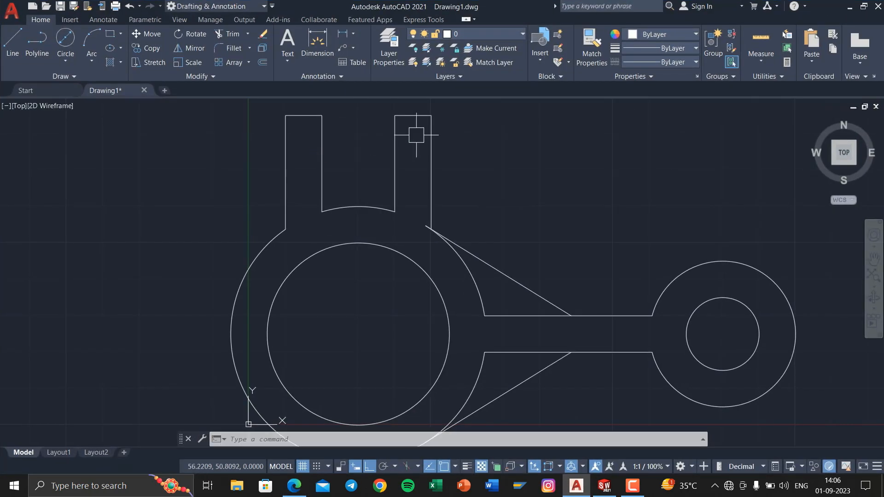
left_click(13, 37)
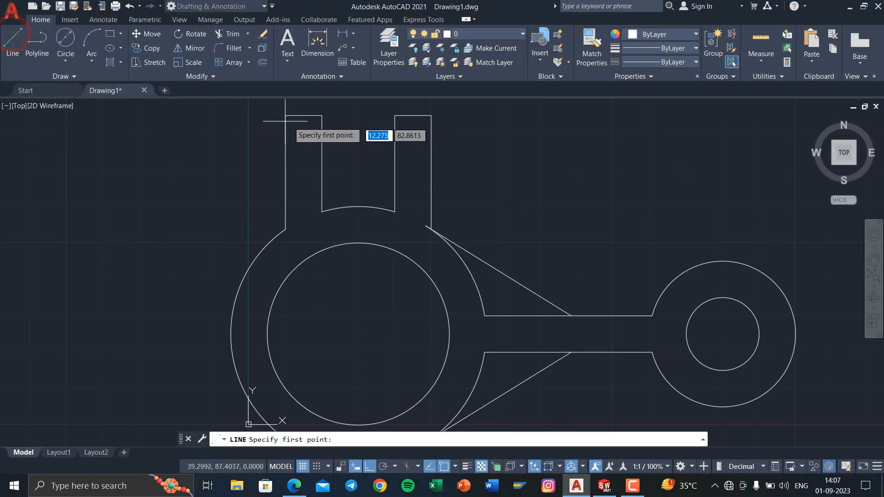
key("Escape")
key("Escape")
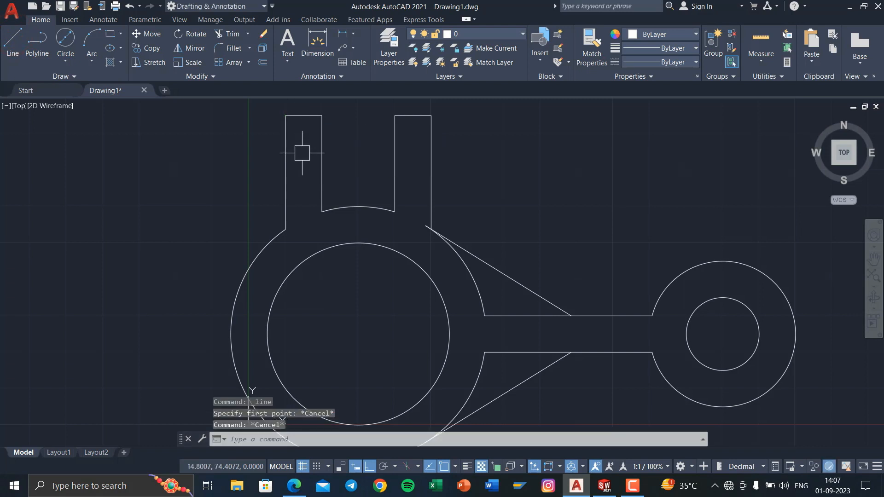
Load the ACAD_ISO02W100 dashed linetype and make it the current linetype
type("LT")
key("Return")
left_click(525, 145)
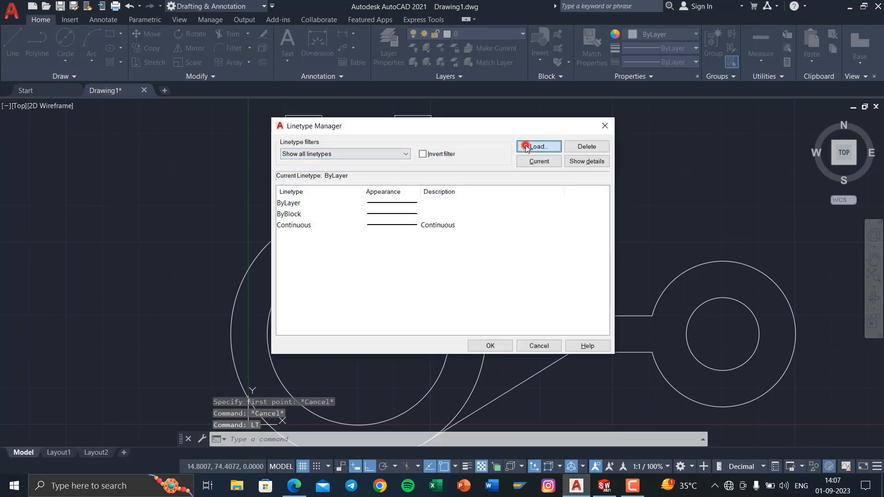
left_click(414, 219)
left_click(393, 316)
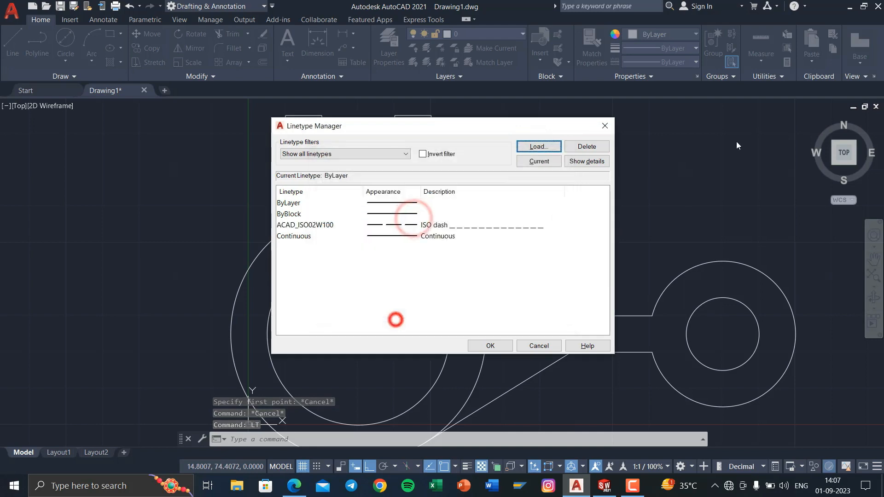
left_click(501, 346)
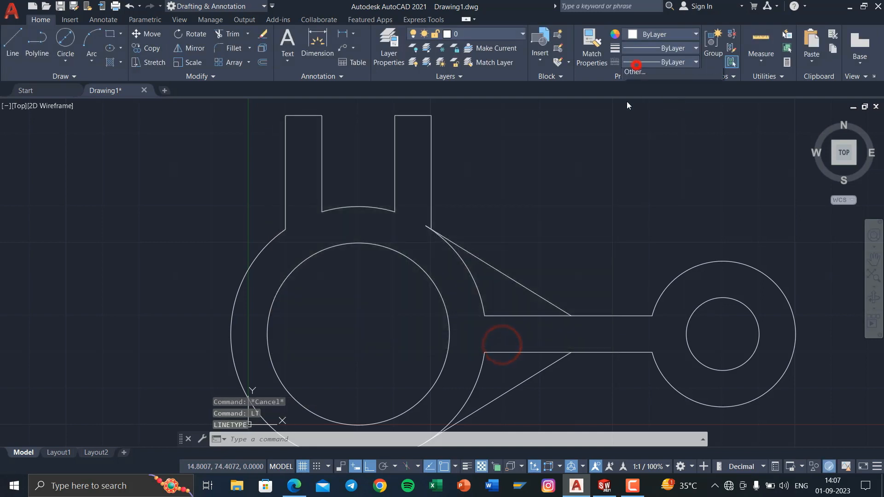
left_click(645, 103)
Draw a line 15 mm down from the left prong's upper-left corner, continuing horizontally past the right prong
left_click(6, 50)
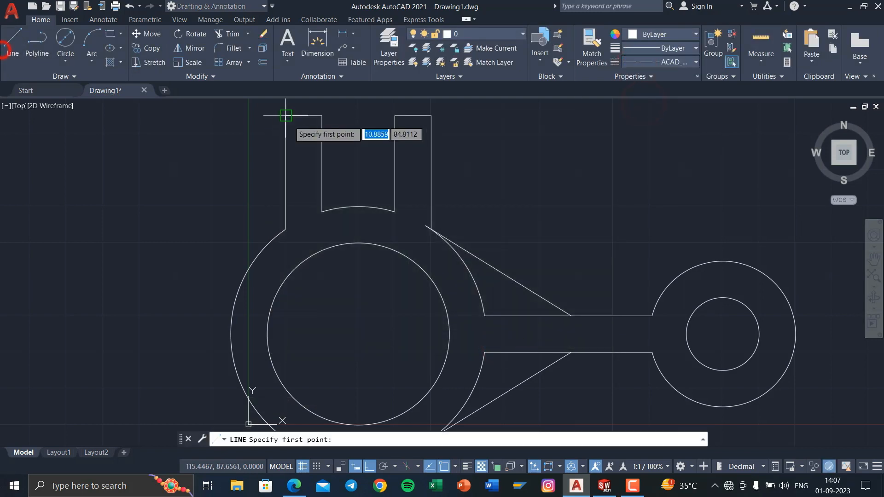
left_click(286, 116)
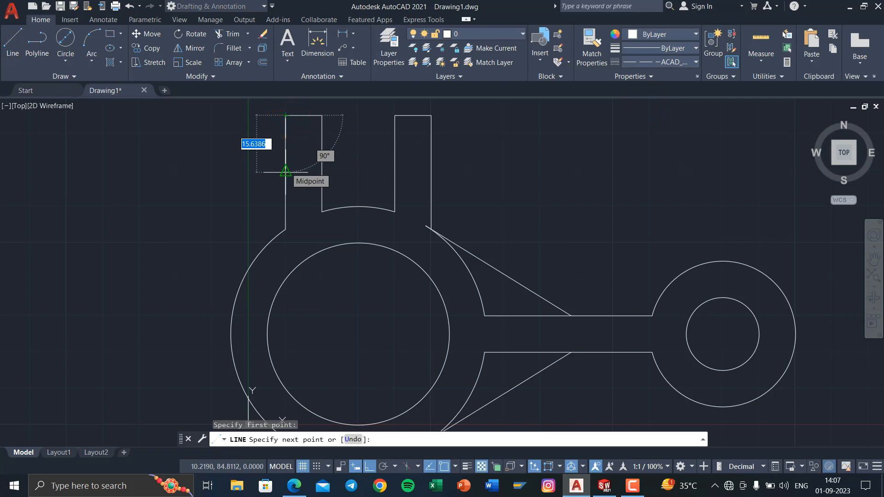
type("7.")
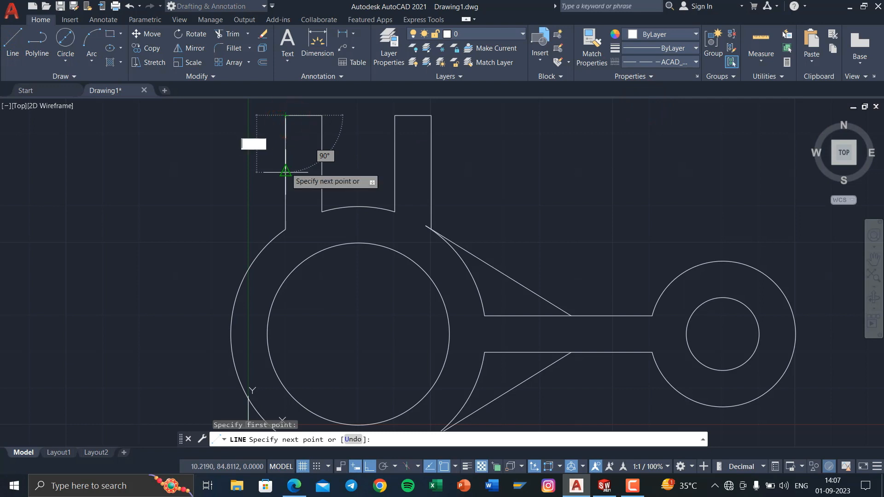
type("5")
key("Return")
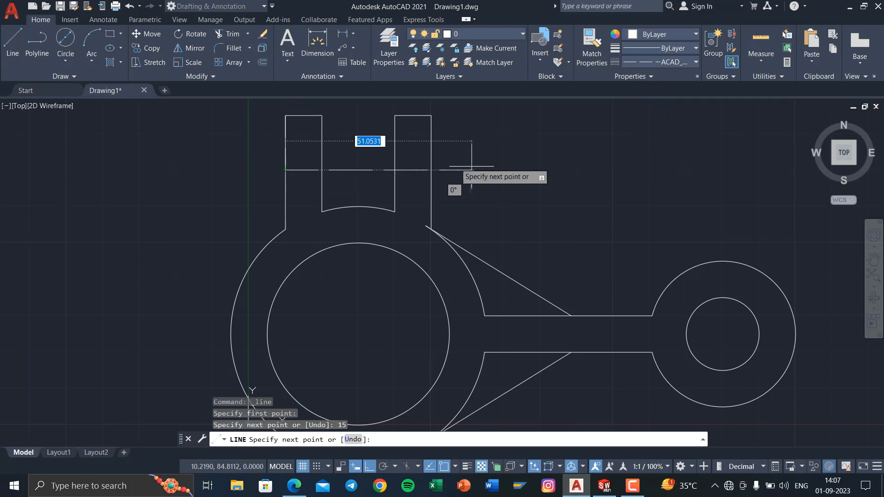
scroll(484, 167, "up", 2)
right_click(484, 168)
left_click(490, 174)
Trim the dashed line's overhang beyond the right prong and delete the 15 mm vertical helper line on the left prong
scroll(490, 175, "down", 4)
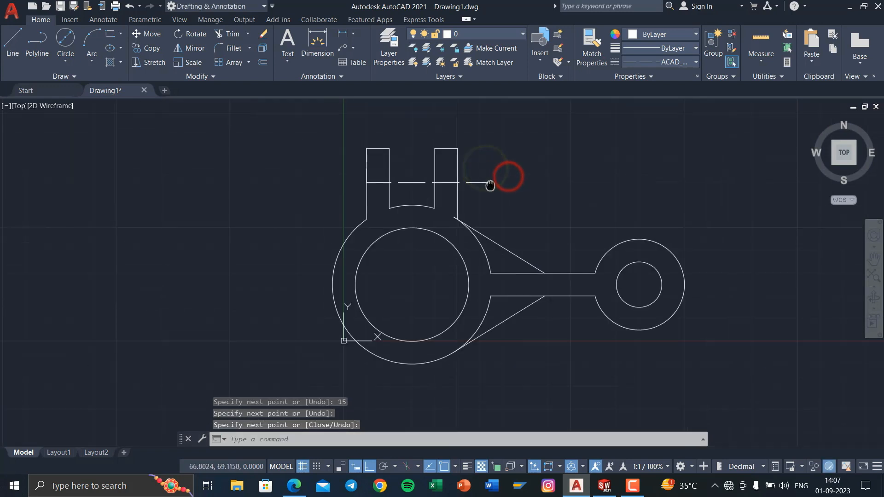
type("tr")
key("Return")
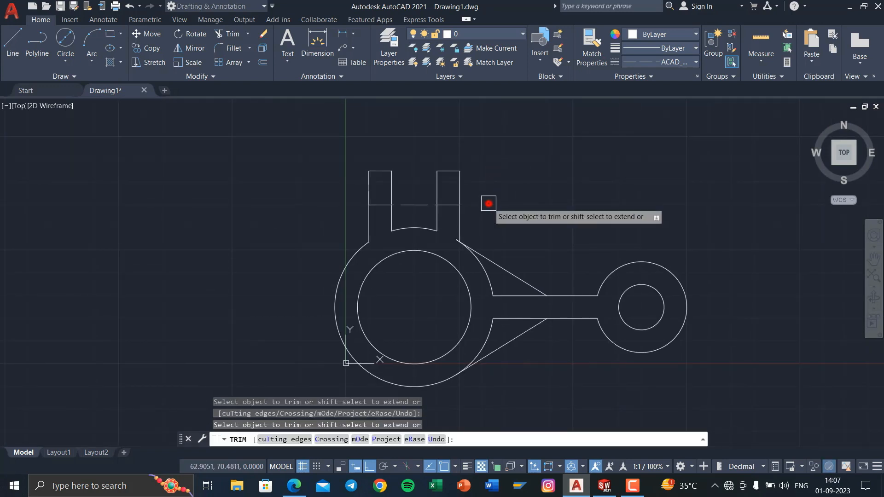
key("Escape")
key("Escape")
left_click(369, 185)
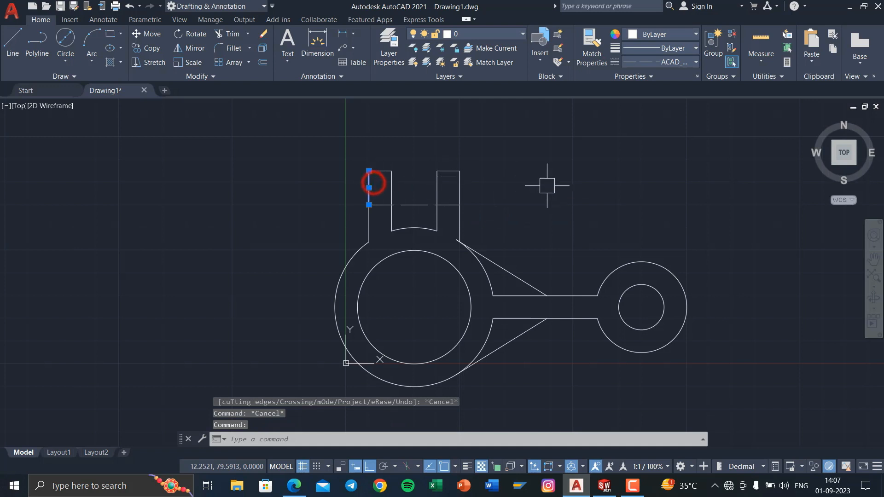
key("Delete")
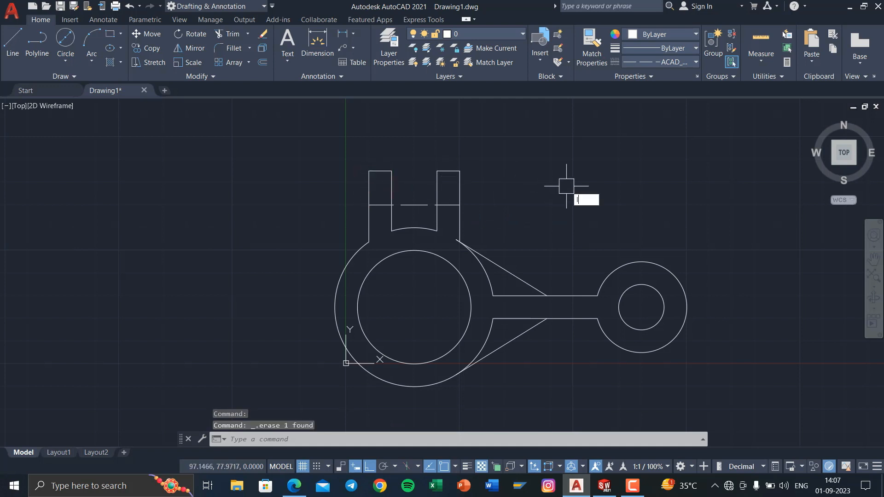
Set the global linetype scale factor to 0.5
key("Return")
type("0.")
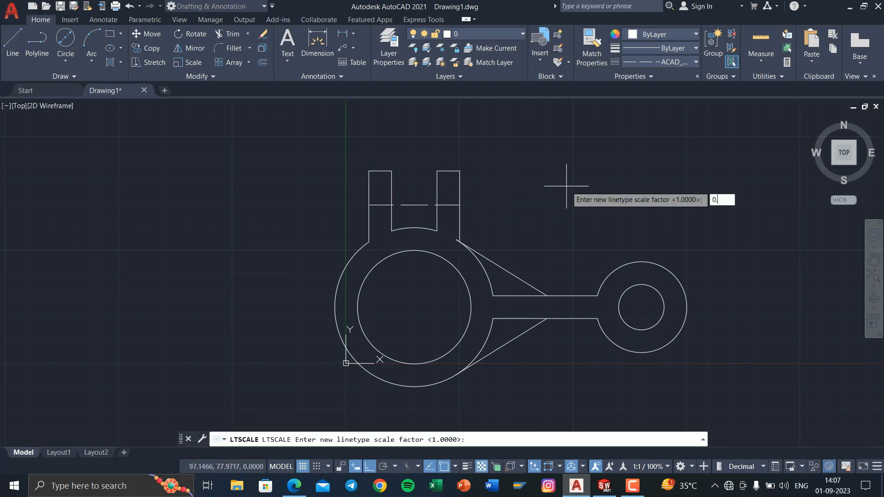
type("5")
key("Return")
Offset the horizontal dashed line across the prongs by 7.5 mm both upward and downward
scroll(484, 227, "up", 4)
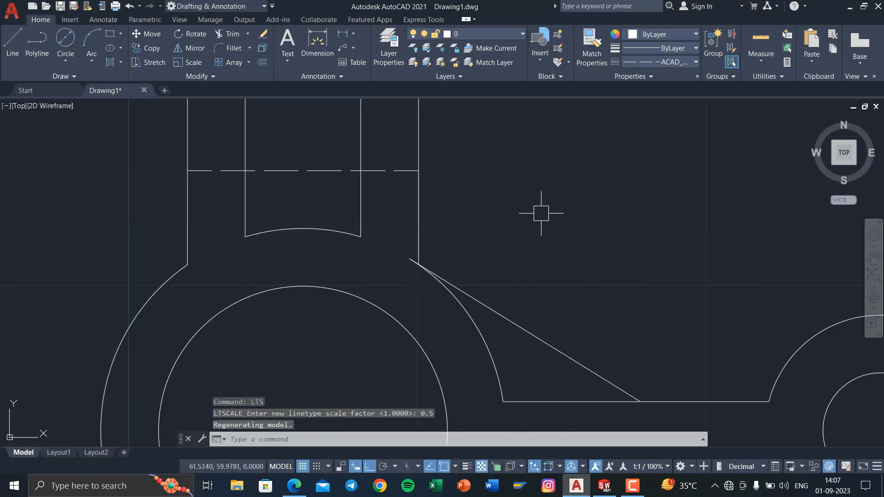
key("Return")
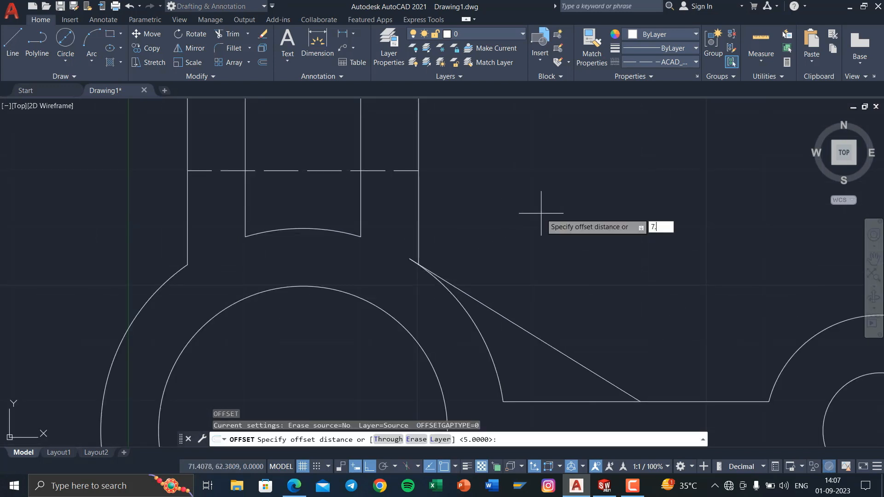
type("7.5")
key("Return")
middle_click_drag(454, 179, 532, 251)
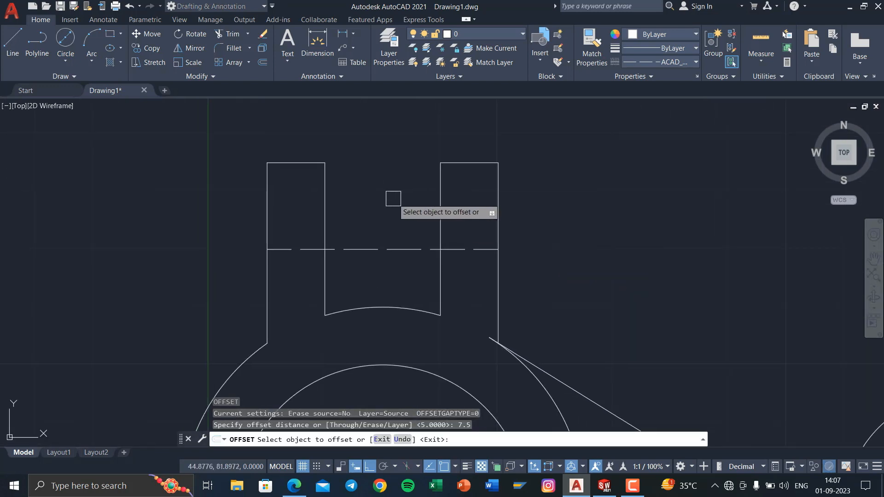
left_click(413, 246)
left_click(413, 212)
left_click(413, 245)
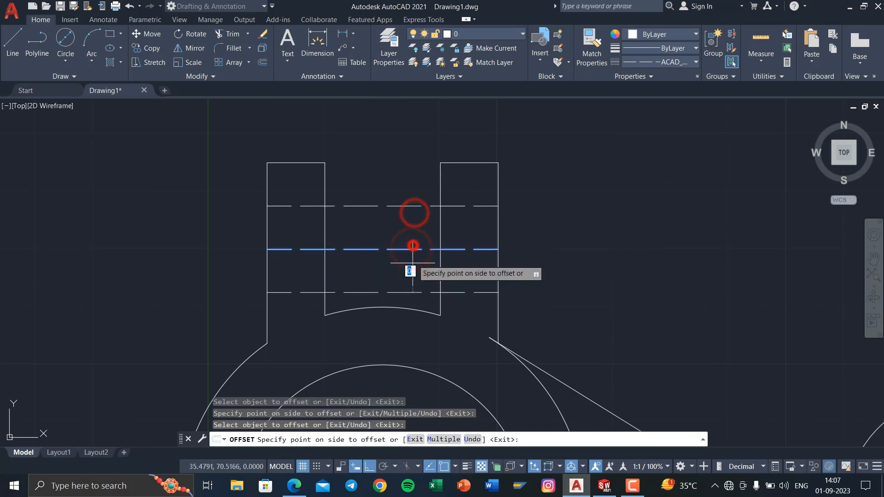
left_click(413, 274)
key("Escape")
key("Escape")
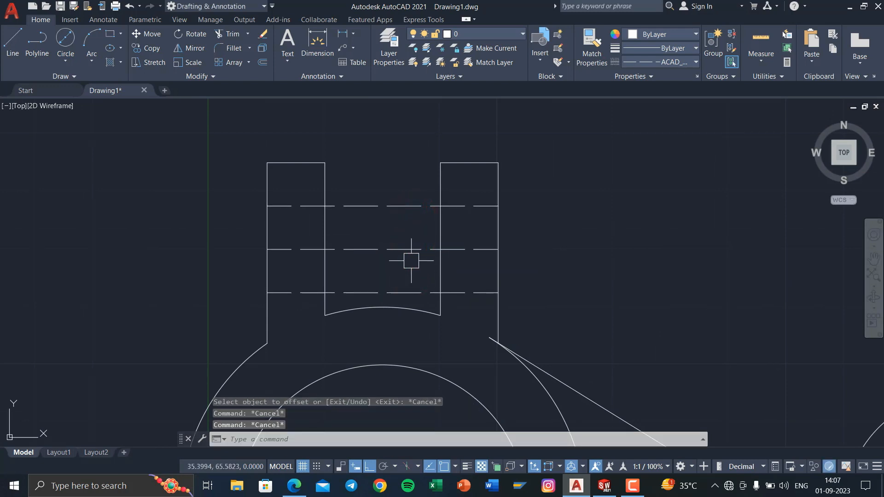
Delete the middle dashed line and trim the two remaining dashed lines in the gap between the prongs
left_click(412, 254)
key("Delete")
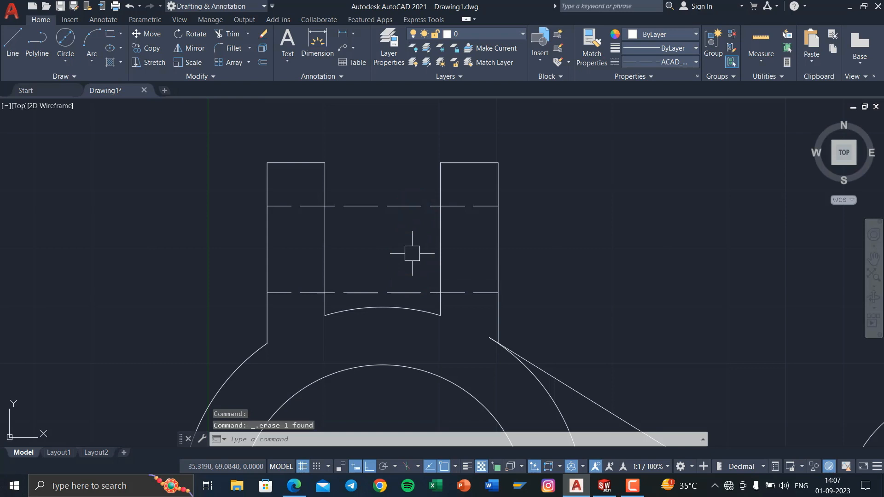
key("Return")
left_click(399, 187)
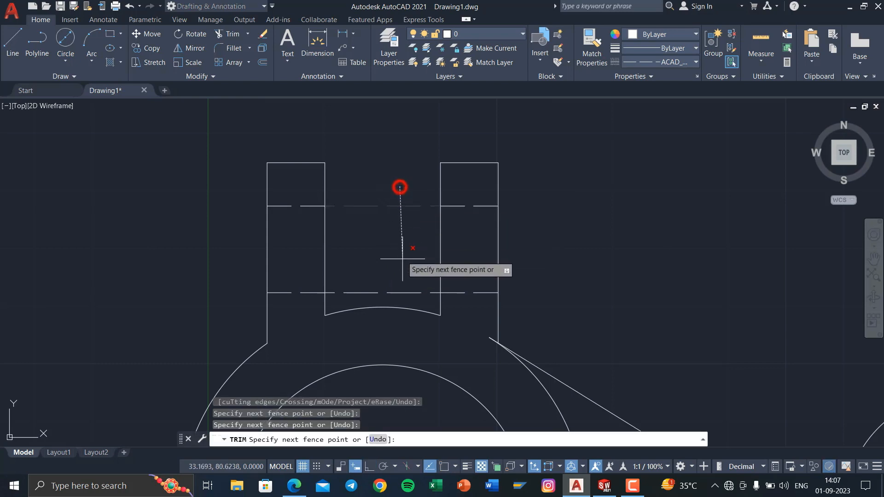
key("Return")
key("Return")
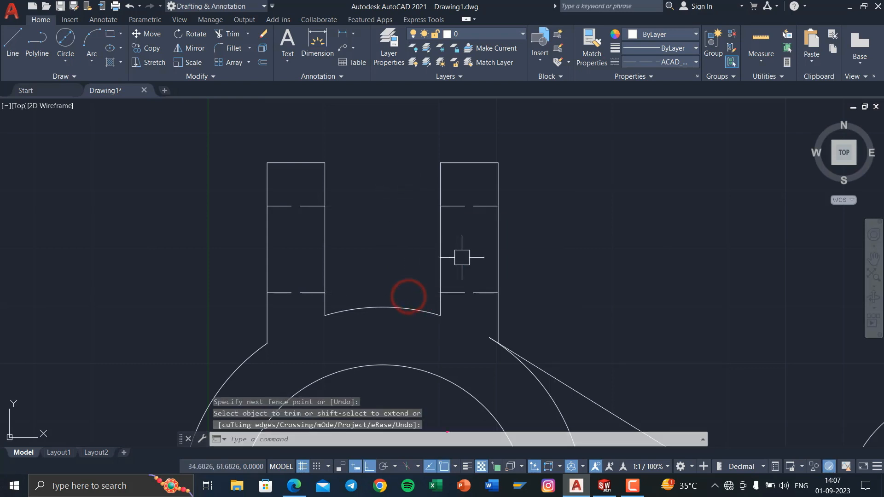
Move the entire front view away from the origin, using the large boss's centre as base point and Ortho off
scroll(443, 225, "down", 5)
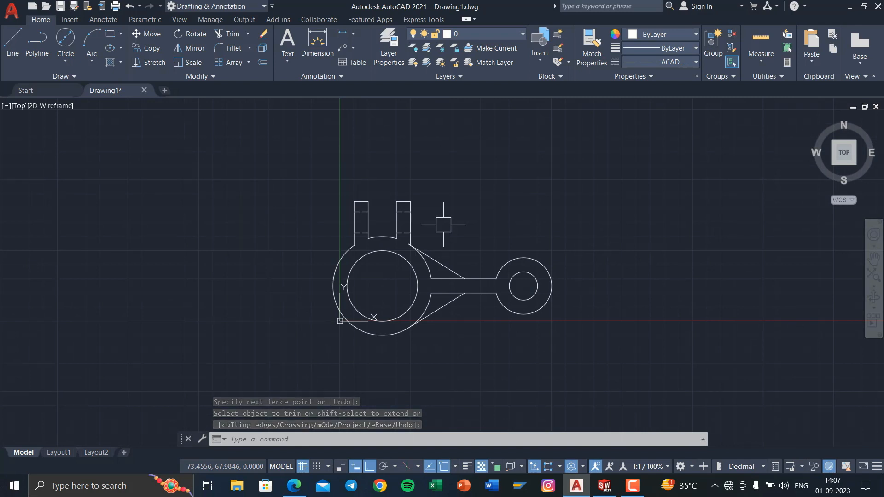
type("m")
key("Return")
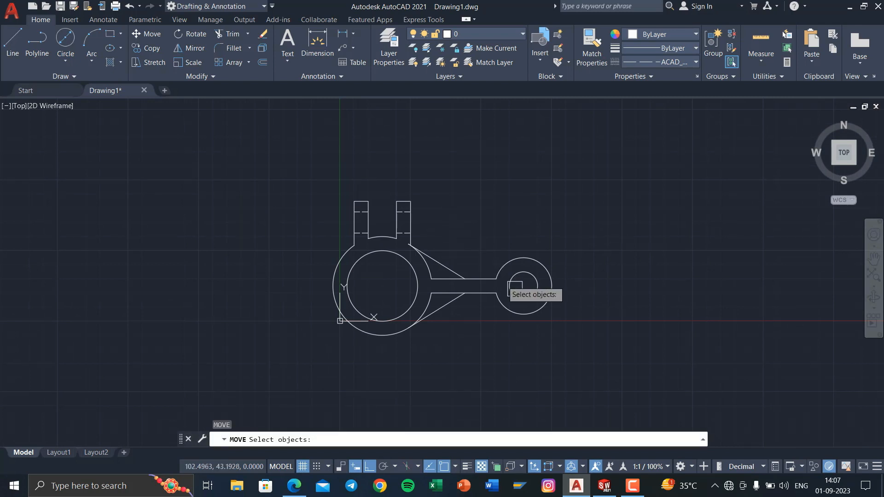
left_click(583, 368)
left_click(268, 149)
key("Return")
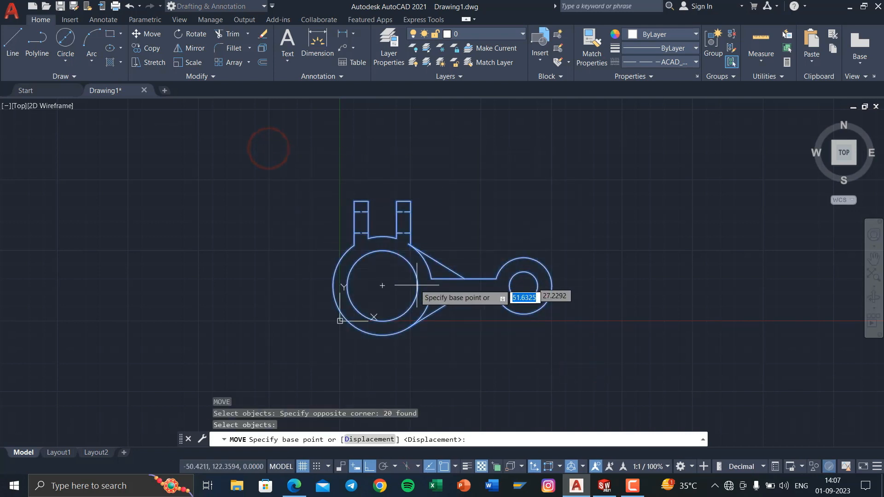
left_click(382, 286)
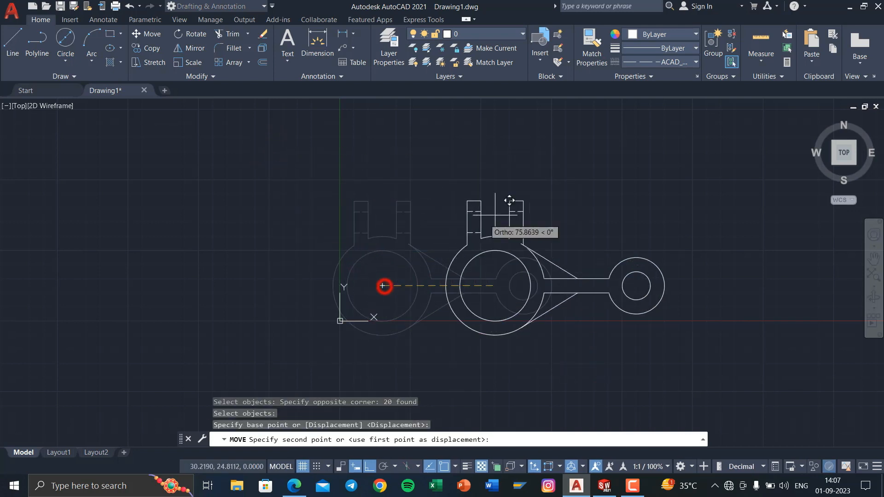
left_click(369, 468)
middle_click_drag(430, 277, 351, 408)
middle_click_drag(550, 208, 448, 231)
scroll(479, 280, "up", 4)
scroll(477, 200, "down", 4)
scroll(477, 198, "up", 2)
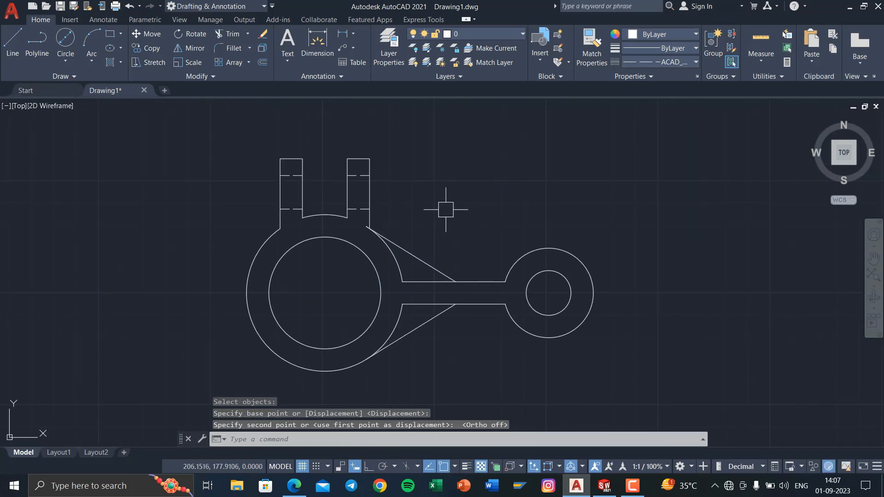
Switch to the PDF drawing and examine the dimensions and hidden lines of the top view
key("super+Tab")
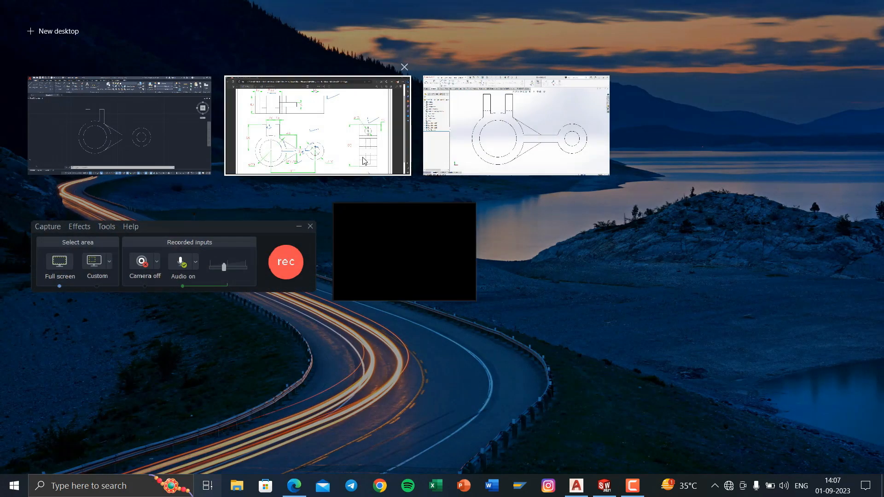
left_click(364, 159)
scroll(357, 195, "up", 2, "ctrl")
scroll(354, 194, "up", 1)
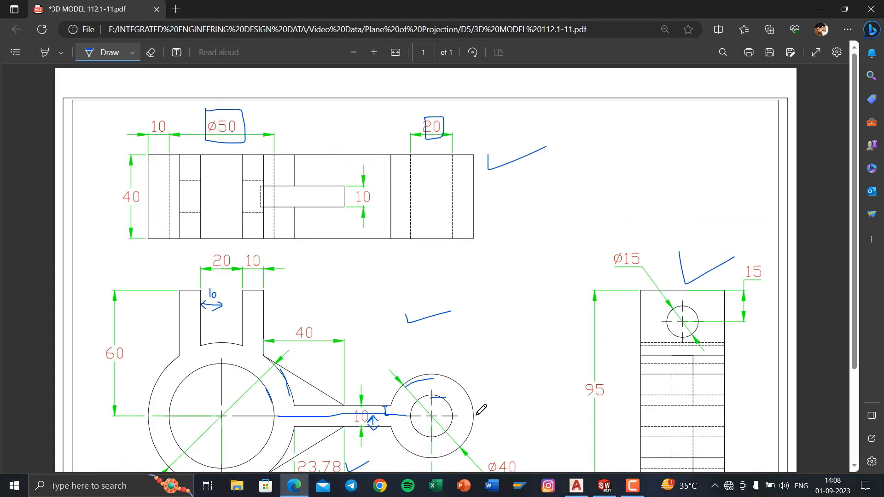
Mark the front view's outermost points on the large and small bosses with crosses in the PDF and switch to AutoCAD
scroll(186, 317, "down", 2)
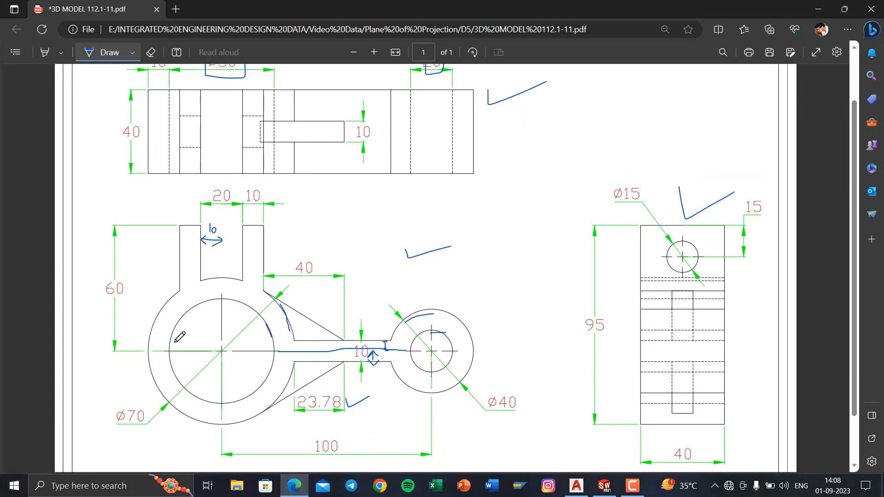
scroll(154, 316, "up", 2)
scroll(198, 382, "down", 2)
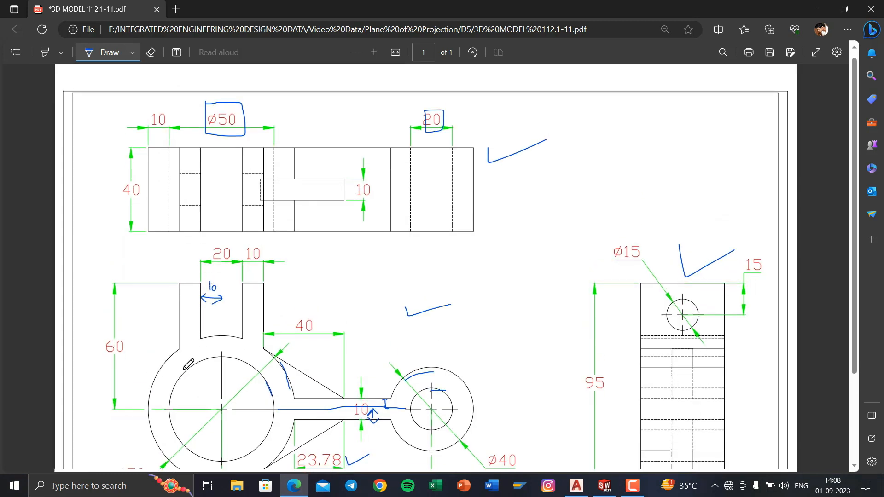
left_click_drag(145, 353, 155, 365)
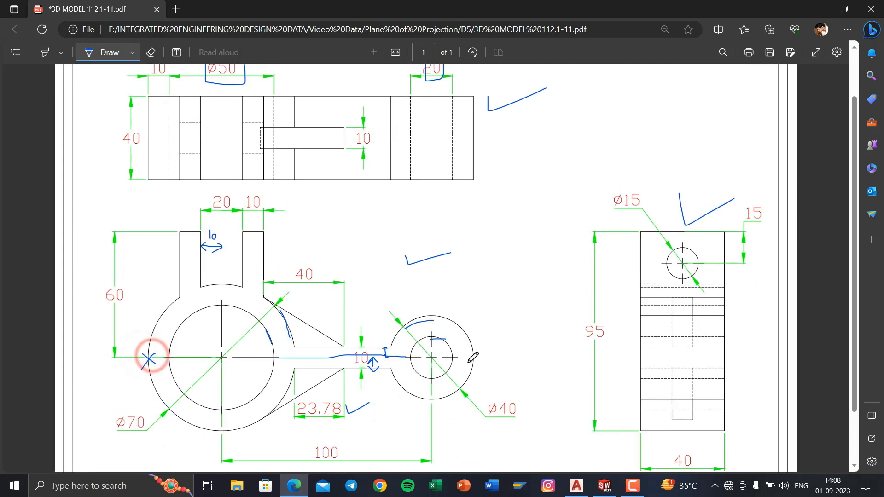
scroll(539, 345, "up", 2)
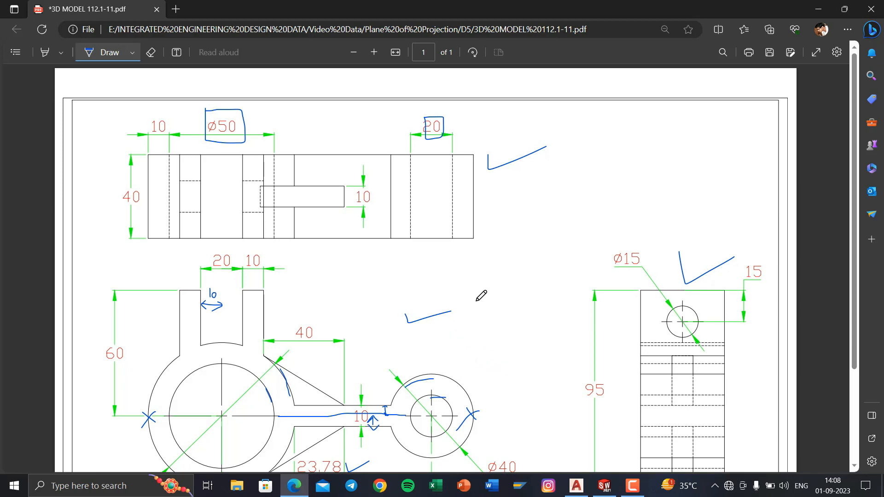
key("super+Tab")
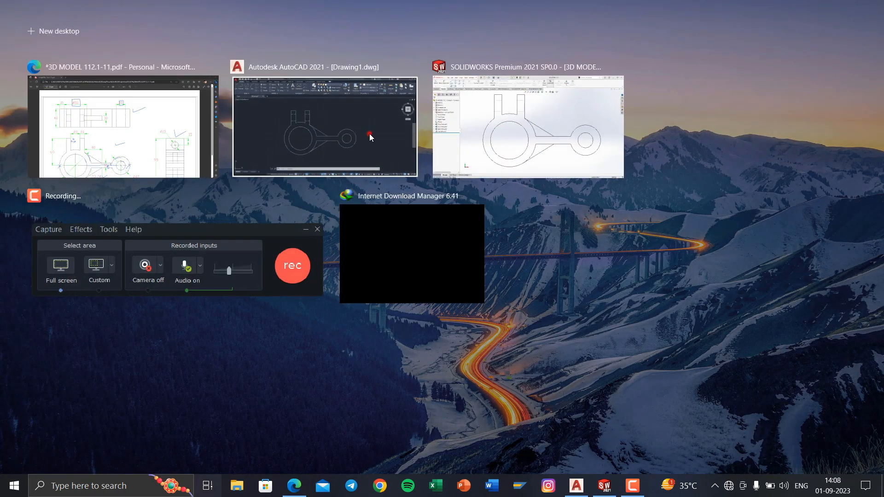
left_click(369, 134)
type("xl")
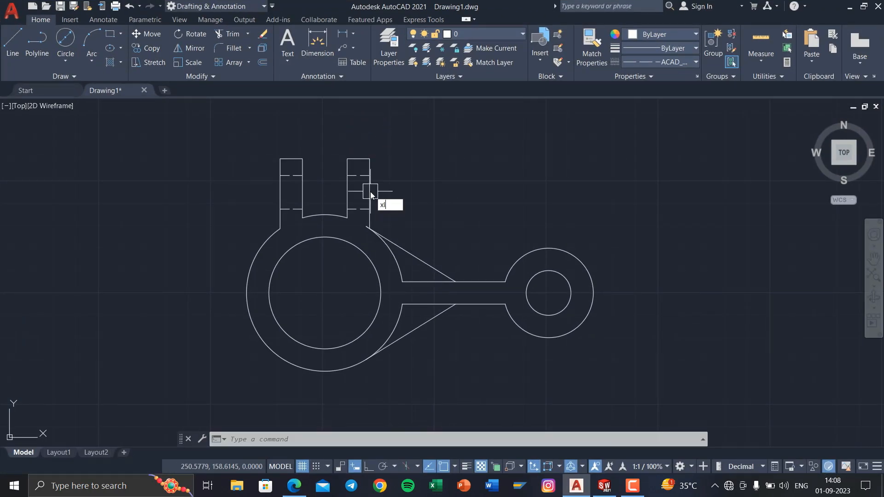
key("Return")
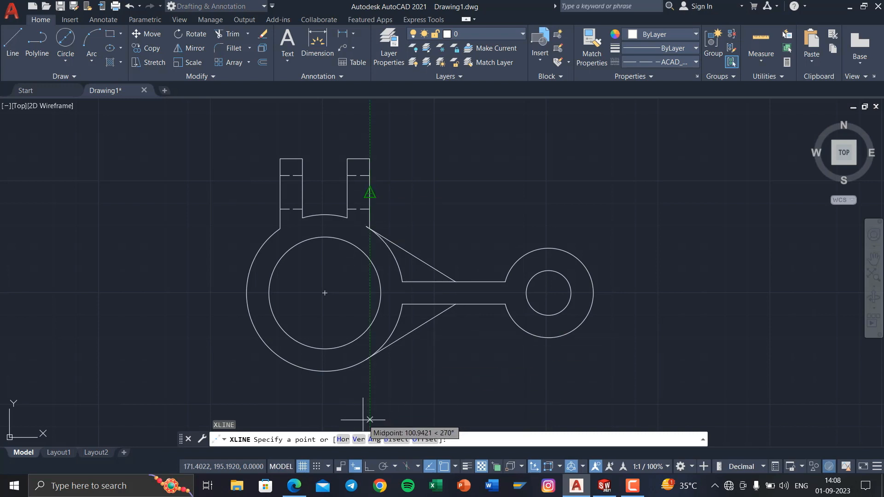
left_click(359, 439)
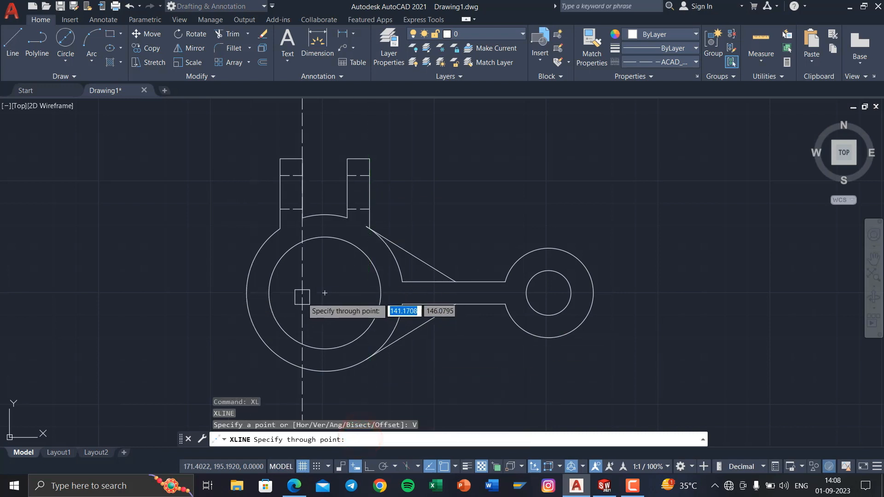
key("Escape")
Set the current linetype to ByLayer and draw vertical construction lines through the front view's leftmost and rightmost boss points
left_click(675, 61)
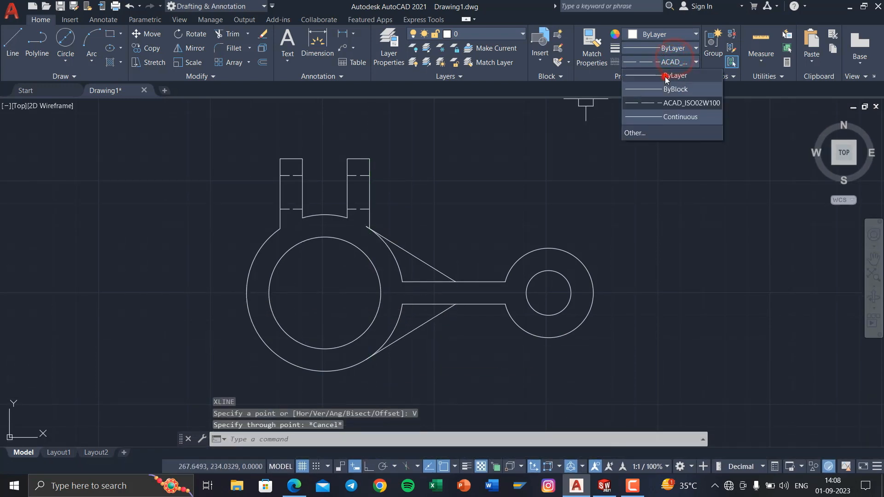
left_click(664, 76)
type("xl")
key("Return")
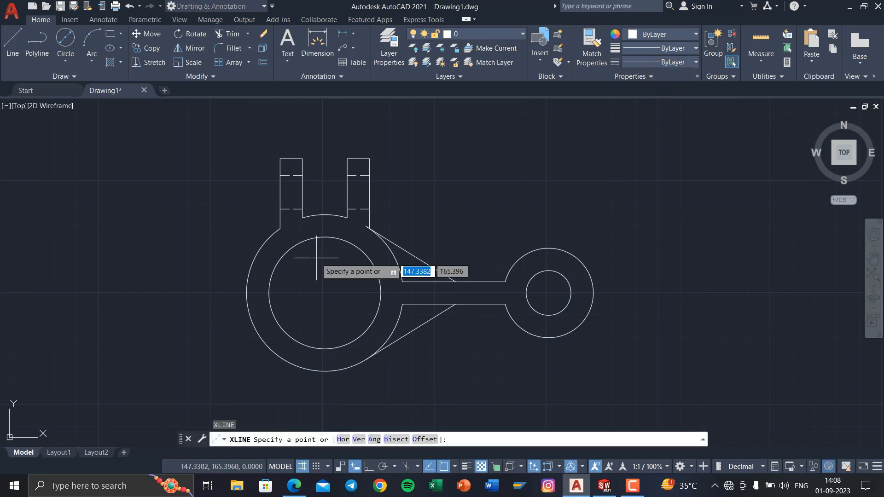
left_click(357, 440)
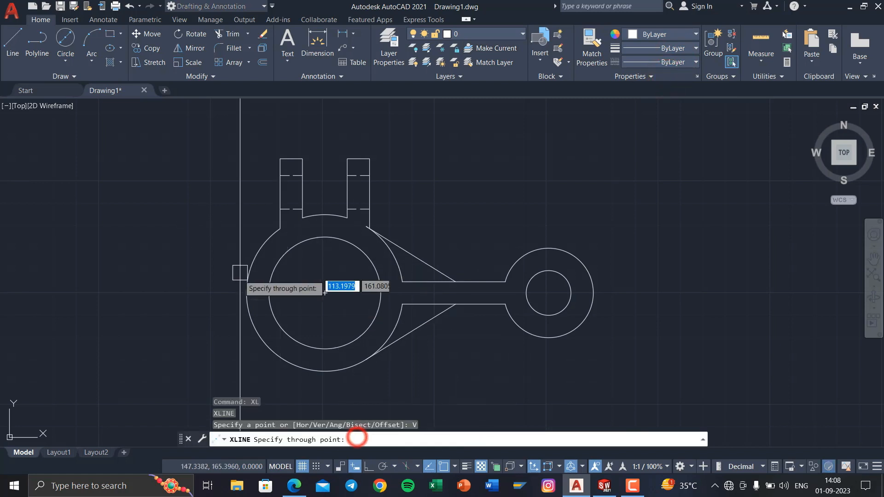
left_click(247, 293)
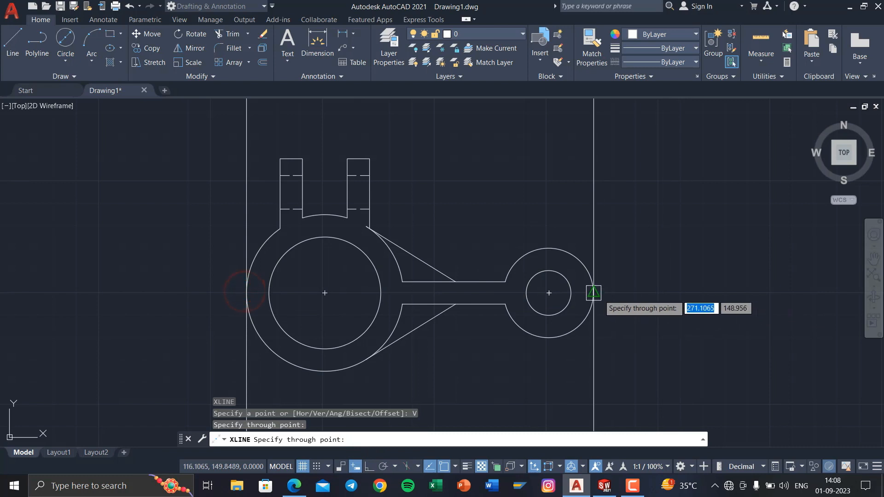
left_click(593, 293)
scroll(519, 288, "down", 4)
scroll(519, 288, "up", 2)
key("Escape")
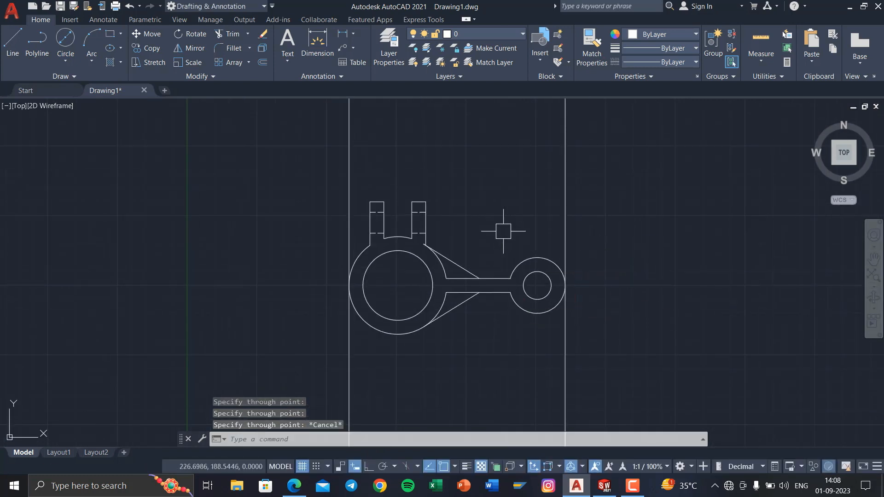
Draw the top view's rectangular outline 40 mm high between the two construction lines above the front view, with Ortho on
type("l")
key("Return")
middle_click_drag(452, 154, 468, 250)
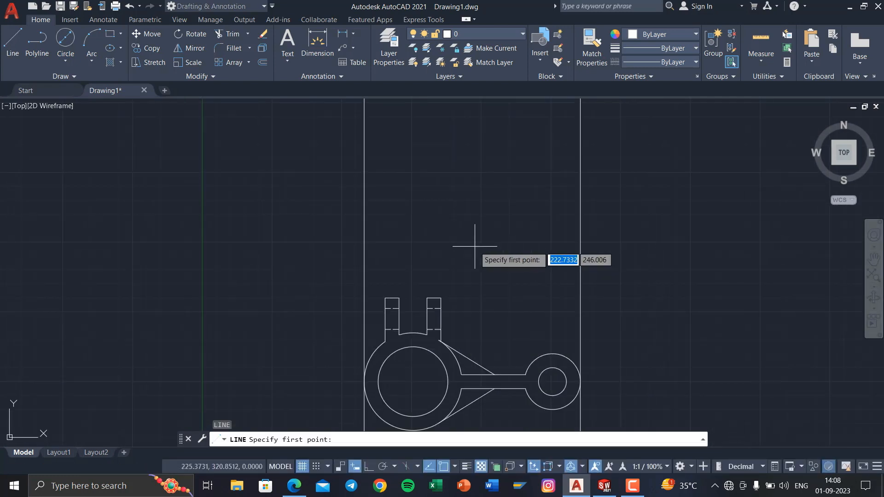
left_click(364, 241)
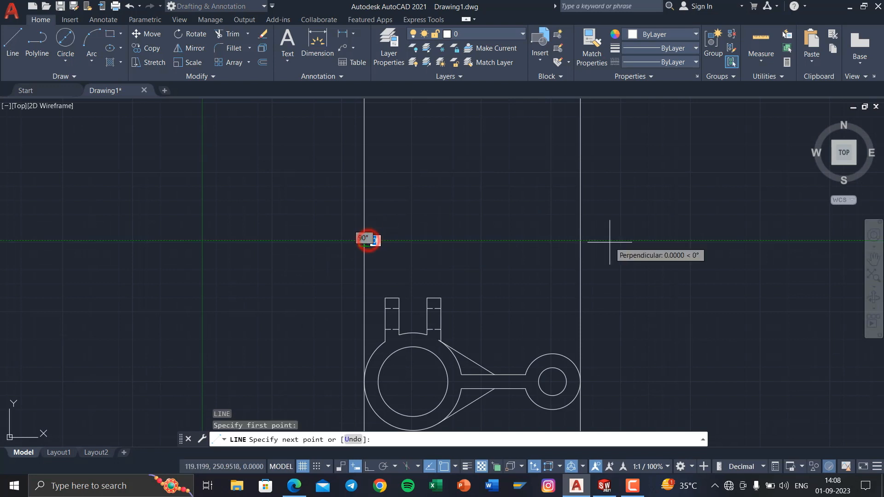
left_click(580, 241)
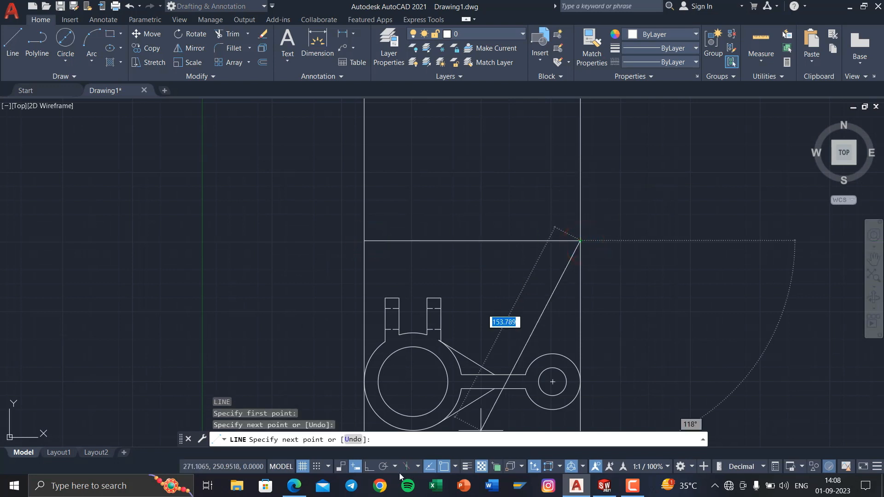
left_click(369, 466)
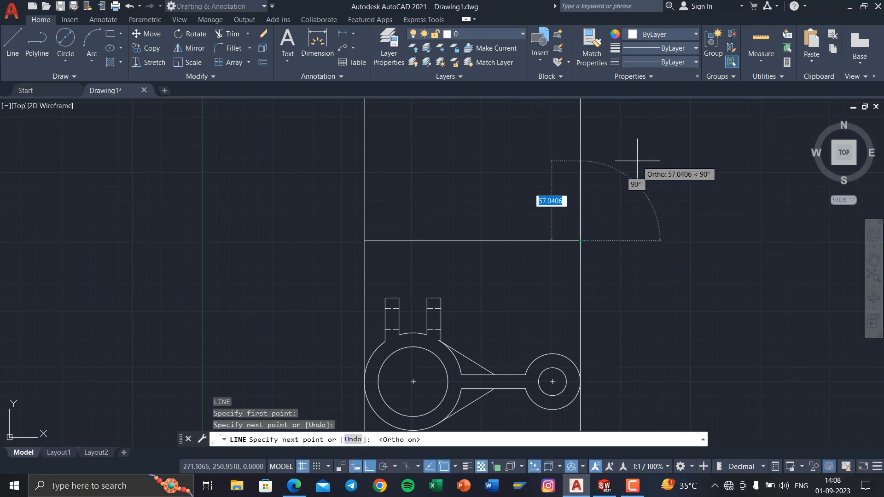
type("40")
key("Return")
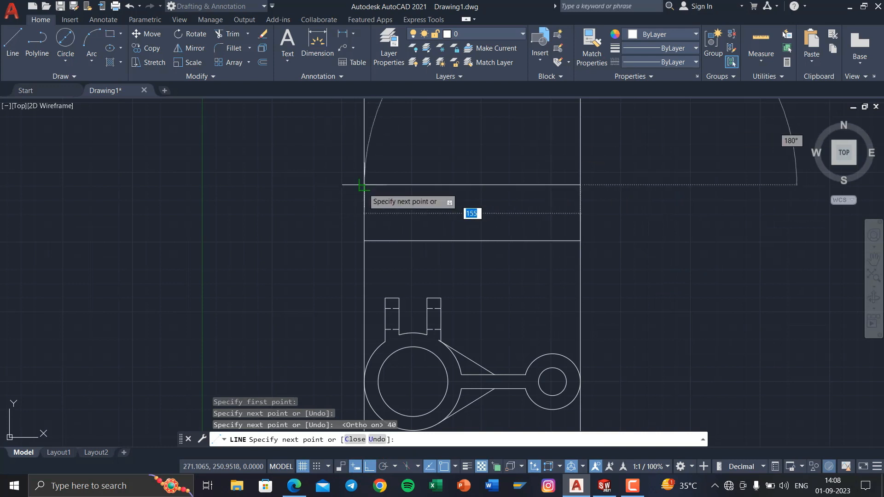
right_click(364, 237)
left_click(394, 245)
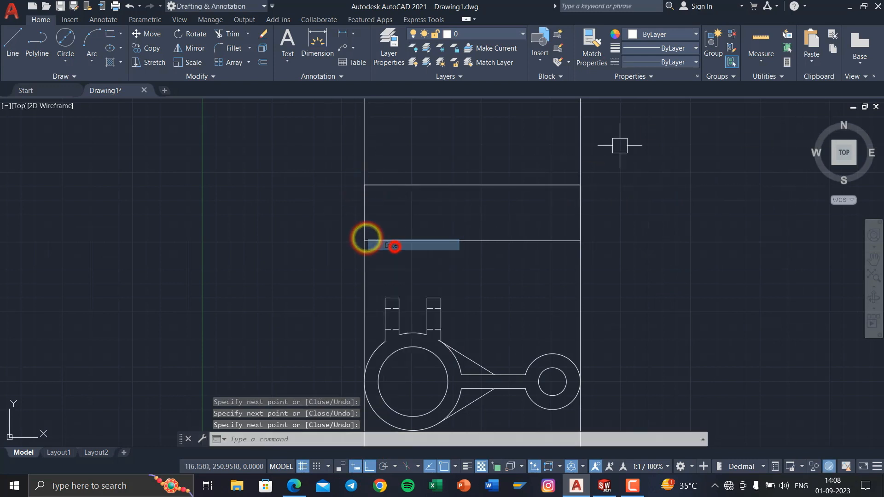
Delete the two vertical construction lines bounding the views
left_click(630, 142)
left_click(358, 128)
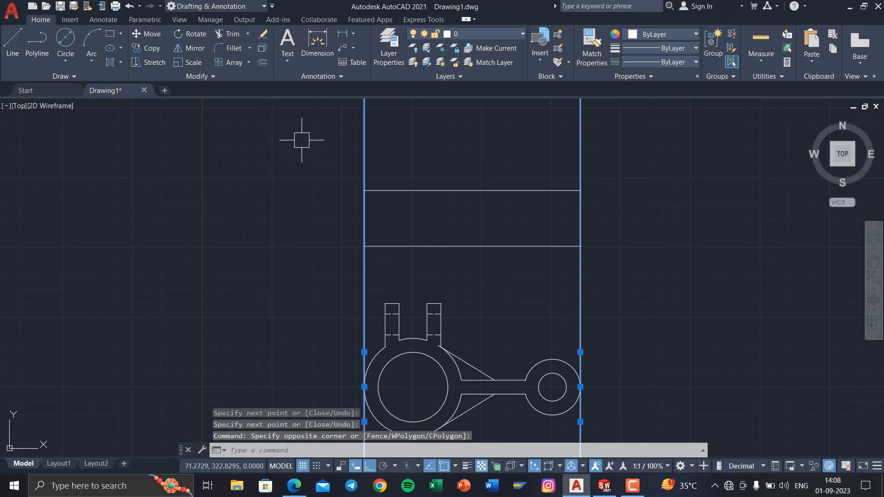
key("Delete")
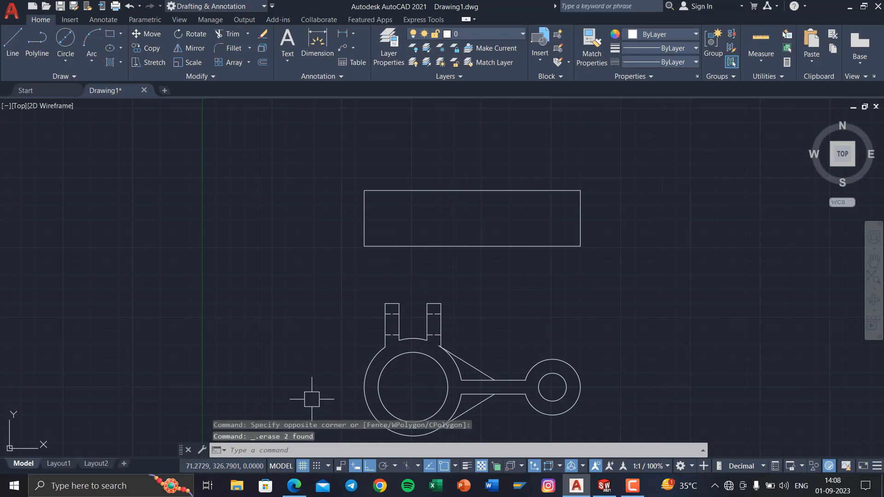
Switch to the PDF drawing and mark the four prong edges on the lower edge of the top view
key("super+Tab")
left_click(363, 143)
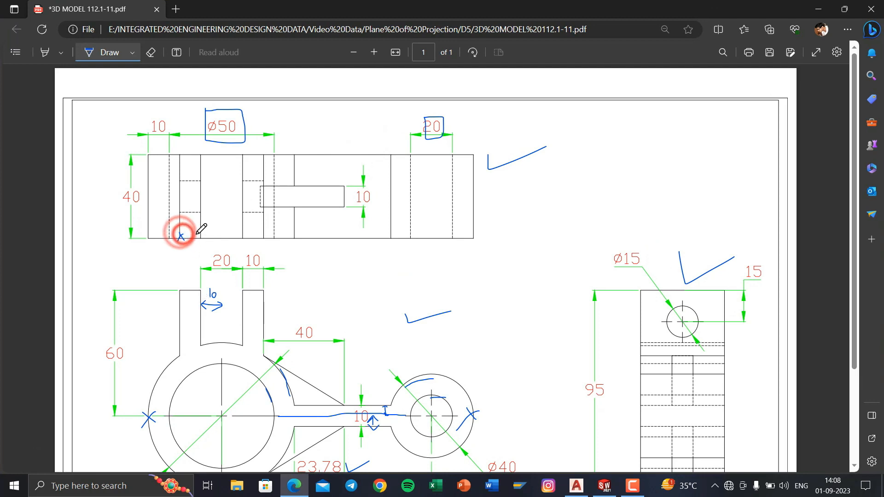
left_click_drag(197, 235, 201, 241)
left_click_drag(200, 235, 197, 241)
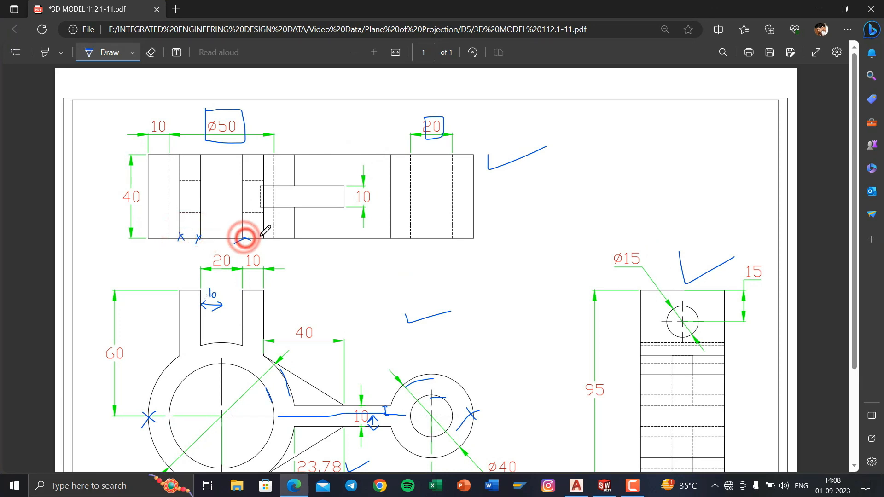
left_click_drag(260, 235, 267, 241)
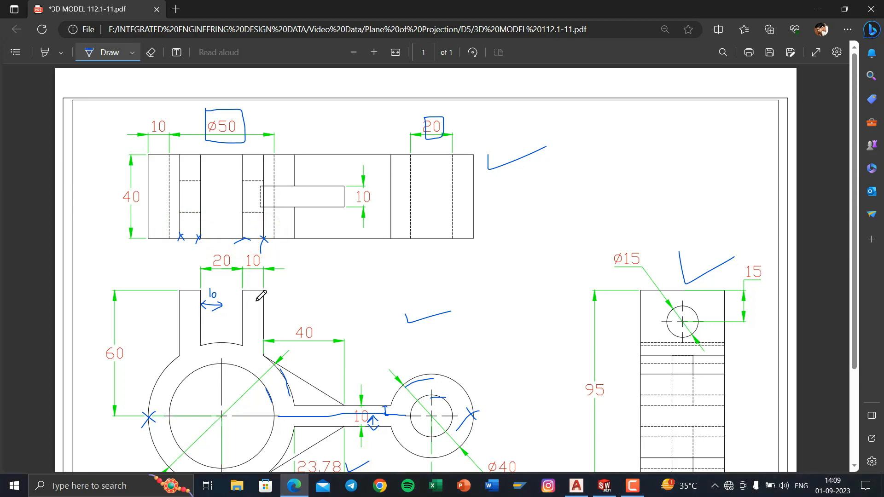
Switch to AutoCAD and draw vertical construction lines through the four upper corners of the front view's two prongs
key("super+Tab")
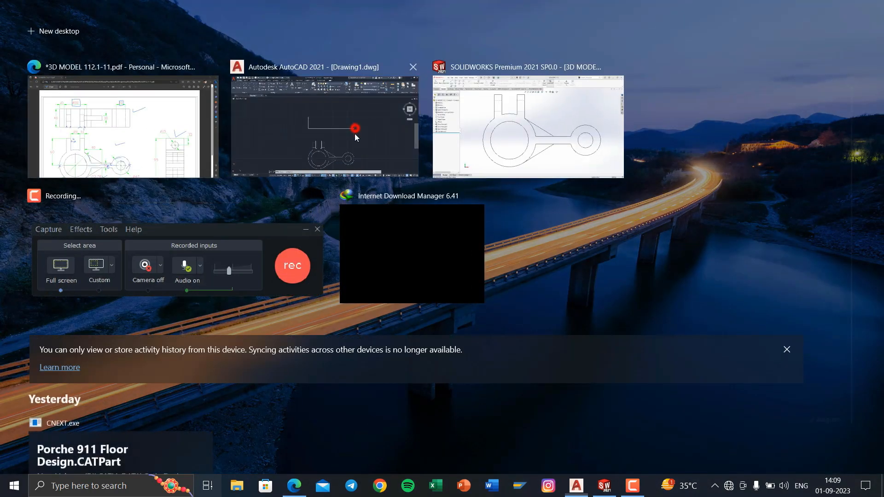
left_click(354, 132)
type("x")
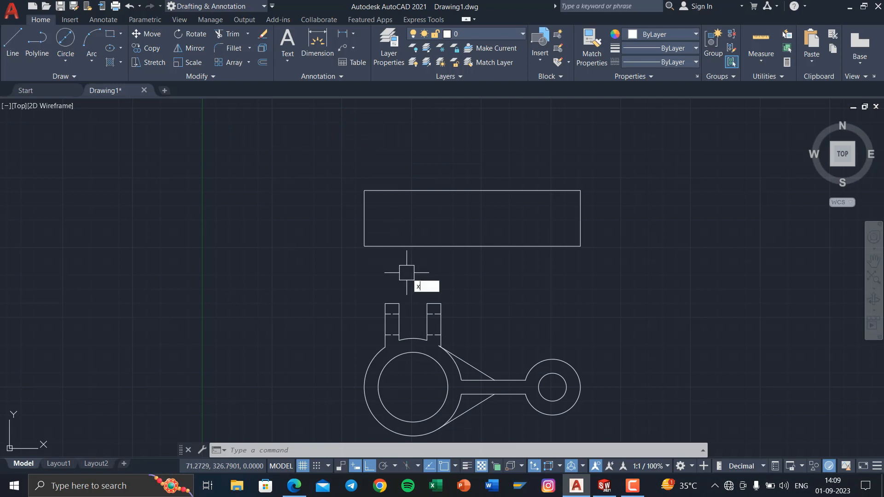
type("l")
key("Return")
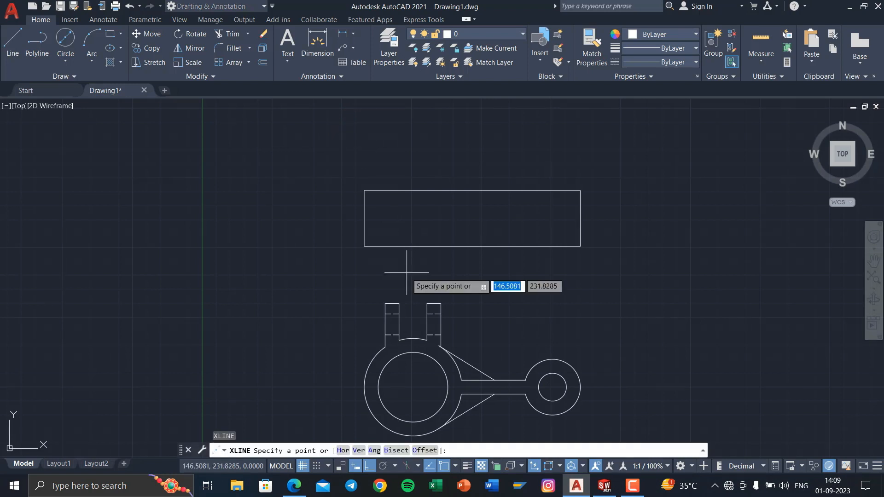
left_click(356, 451)
scroll(389, 302, "up", 4)
left_click(379, 307)
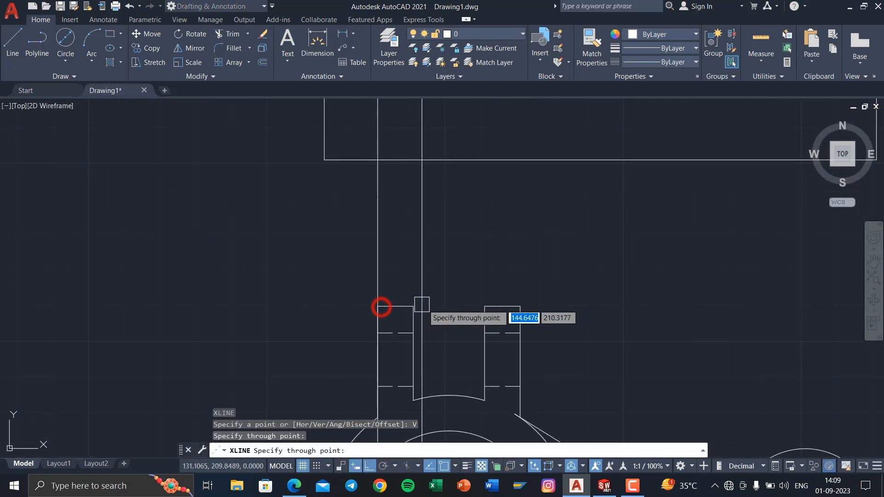
left_click(413, 306)
left_click(485, 306)
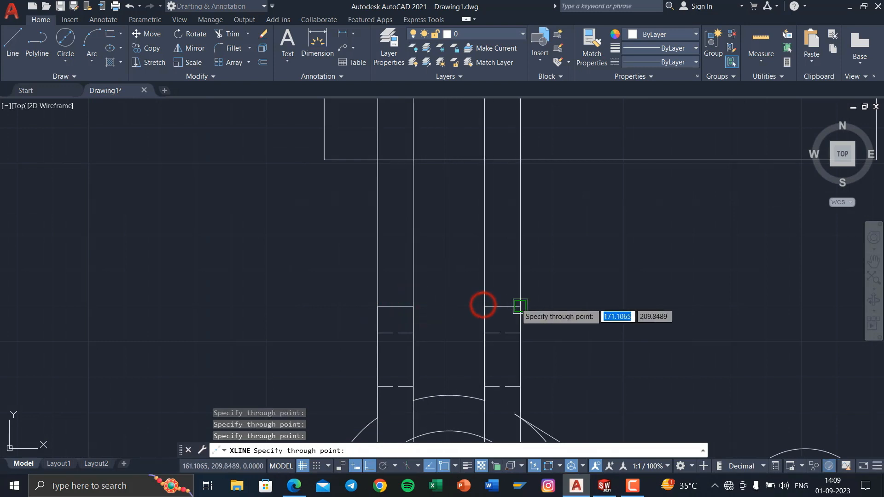
left_click(520, 307)
scroll(517, 302, "down", 5)
key("Escape")
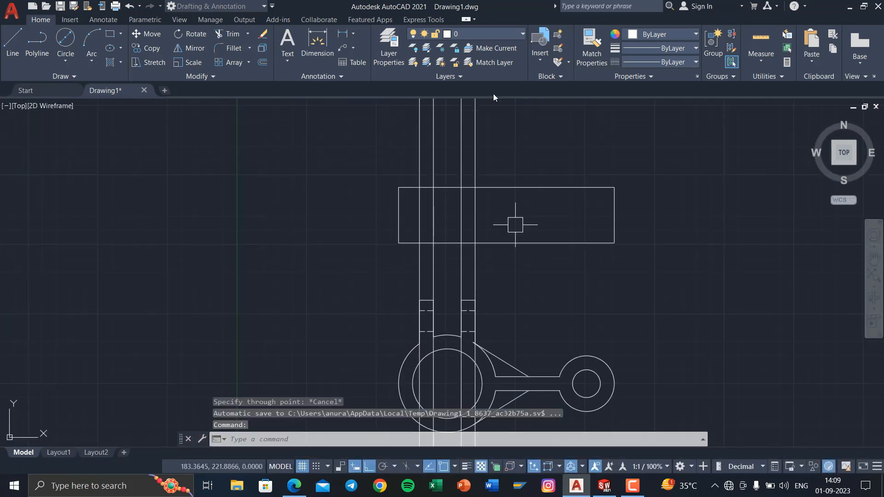
key("Escape")
Trim the four construction lines above and directly below the top view's rectangle
type("tr")
key("Return")
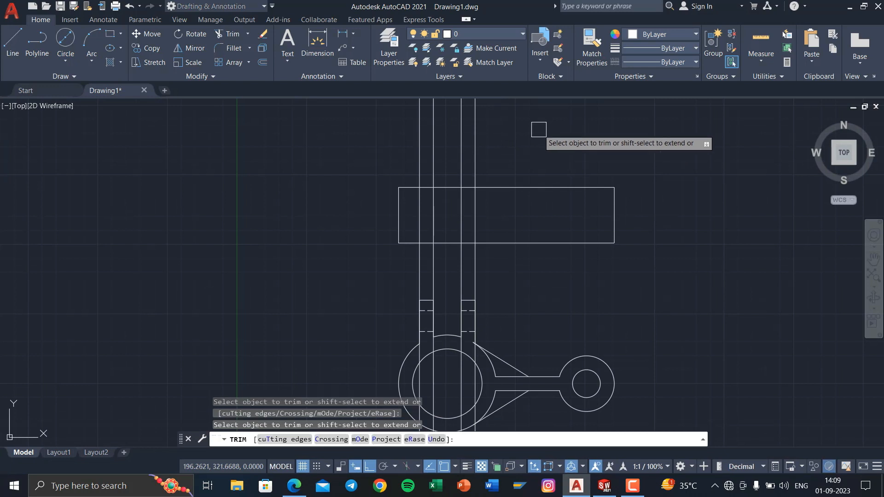
left_click(538, 134)
left_click(366, 149)
key("Return")
left_click(345, 256)
left_click(607, 273)
key("Return")
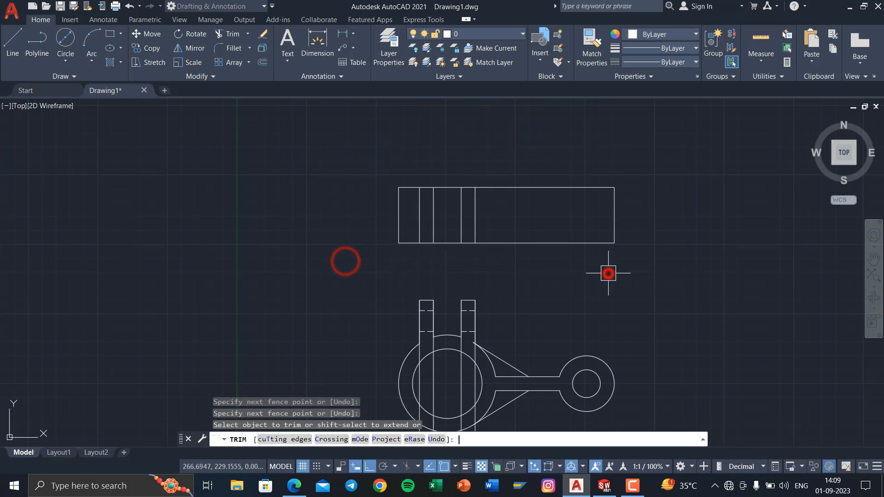
key("Return")
Delete the four leftover construction lines running down through the front view
scroll(608, 272, "down", 3)
left_click(613, 341)
left_click(481, 396)
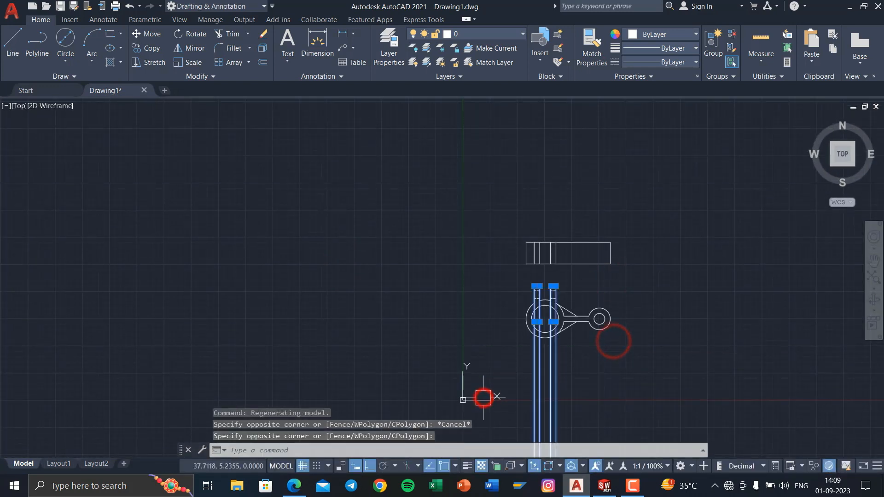
key("Delete")
scroll(565, 258, "up", 5)
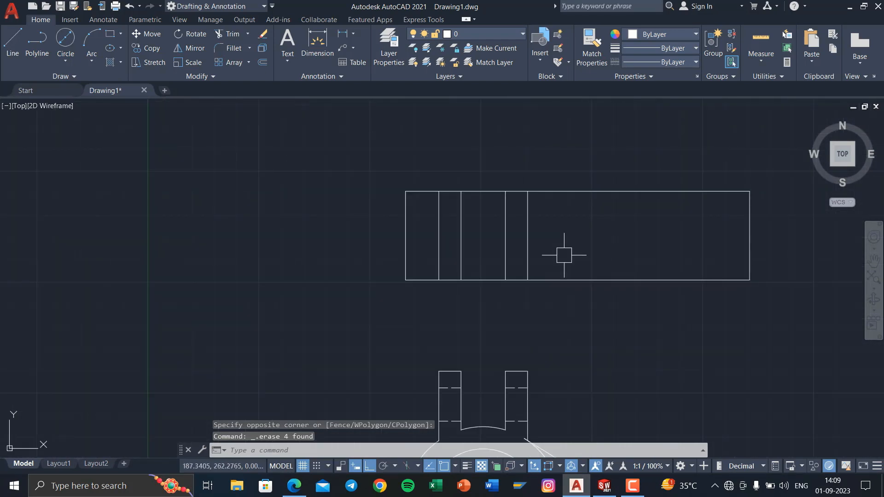
middle_click_drag(580, 377, 531, 300)
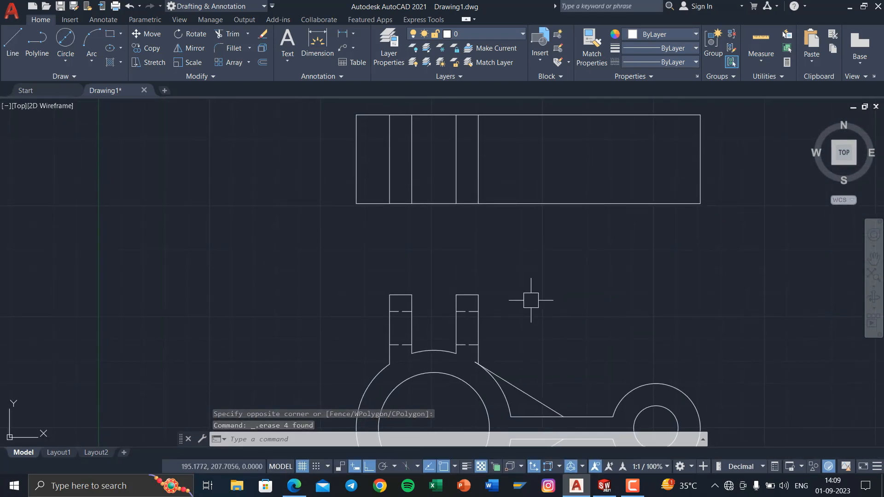
Switch to the PDF drawing and mark the side edges of both bores and the arm-to-boss corner in the front view
key("super+Tab")
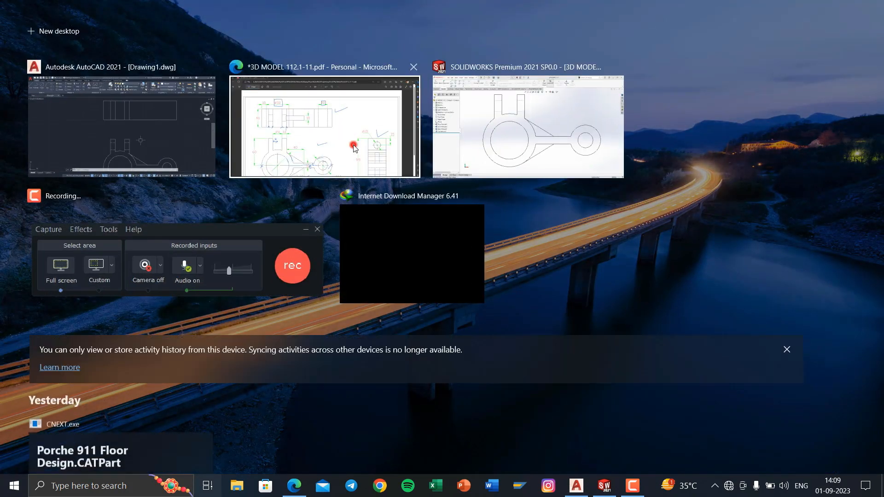
left_click(353, 146)
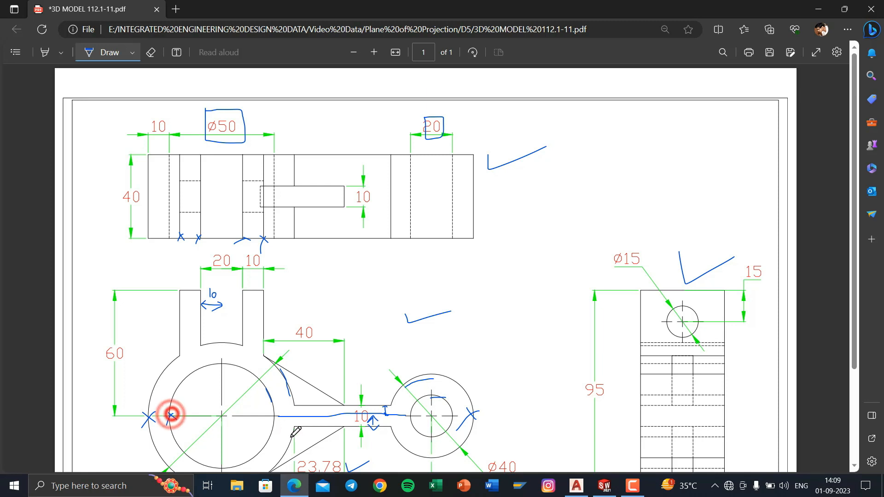
left_click_drag(269, 423, 280, 410)
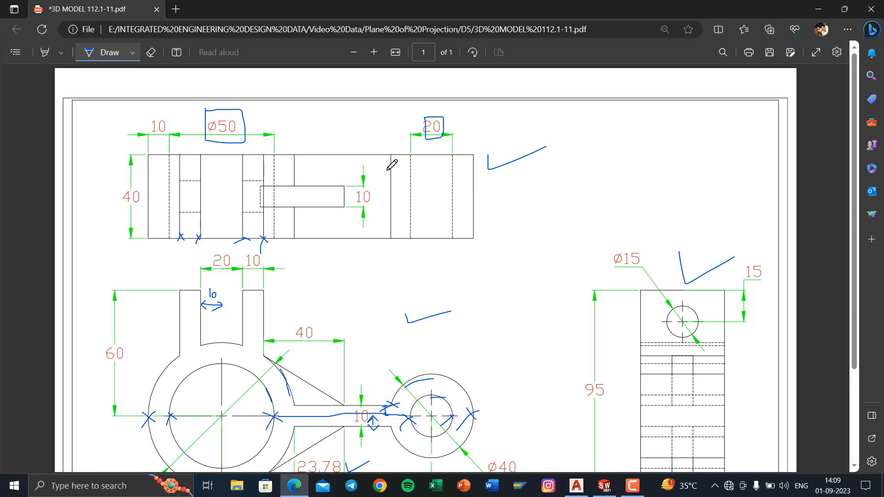
Switch to SOLIDWORKS and rotate the 3D model between its front and top views to examine the top view's visible and hidden edges
left_click(208, 486)
left_click(513, 139)
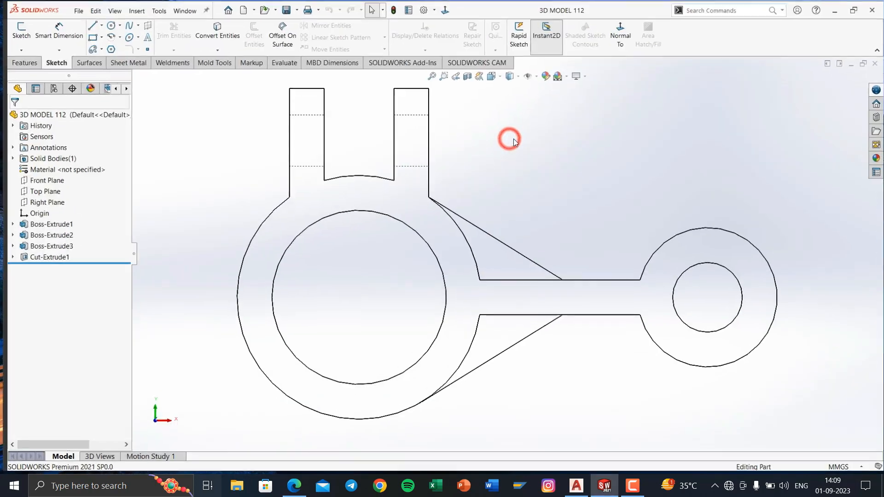
key("Down")
key("Down")
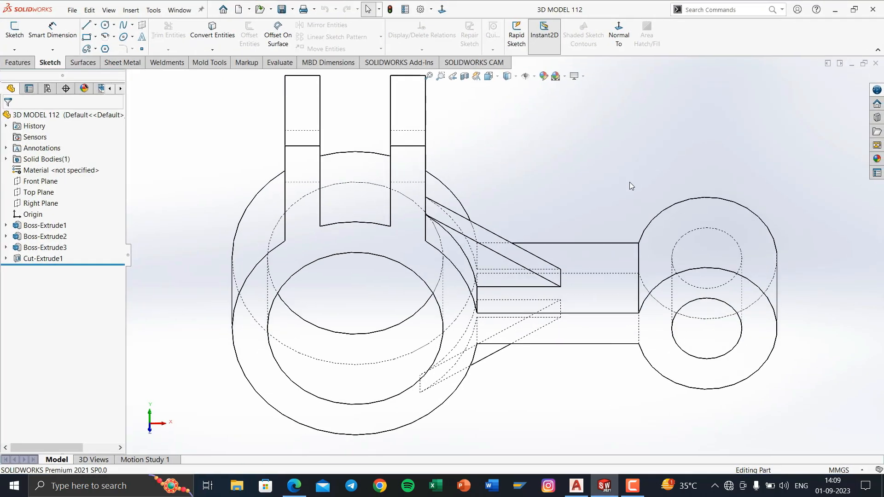
key("Down")
key("Down")
key("Down")
key("Down")
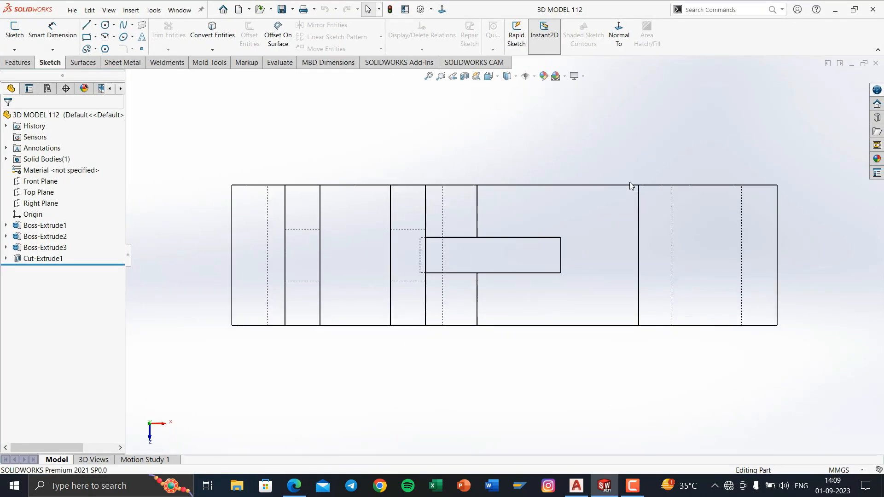
key("Up")
key("Up")
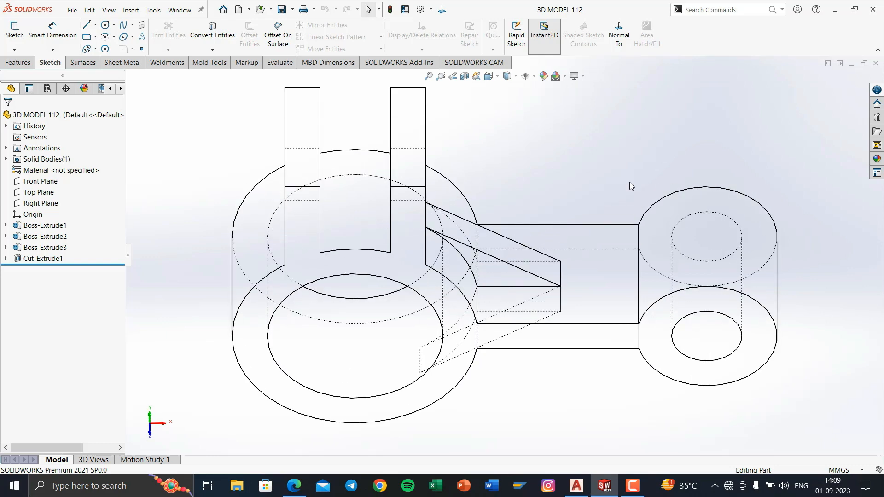
key("Down")
key("Down")
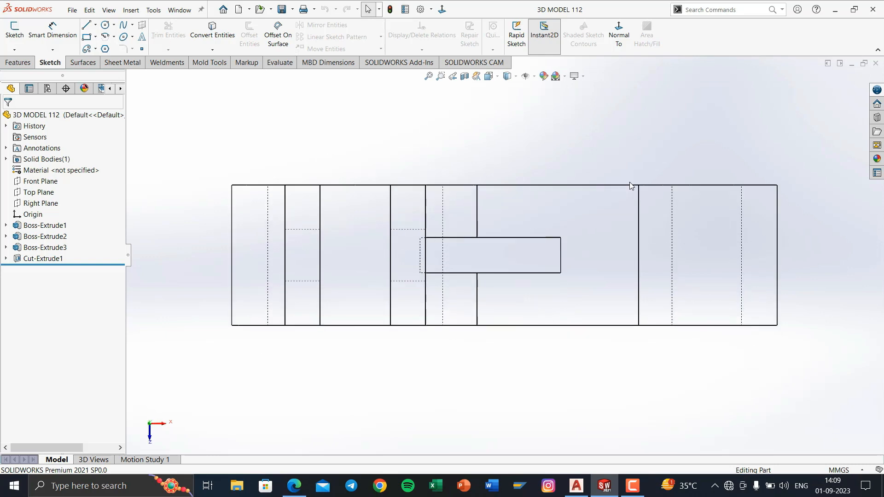
key("Up")
key("Up")
key("Down")
key("Down")
key("Up")
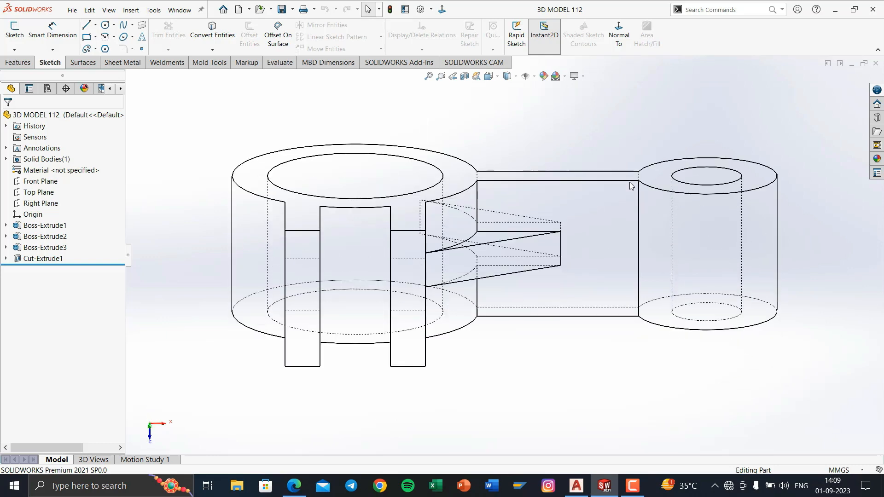
key("Down")
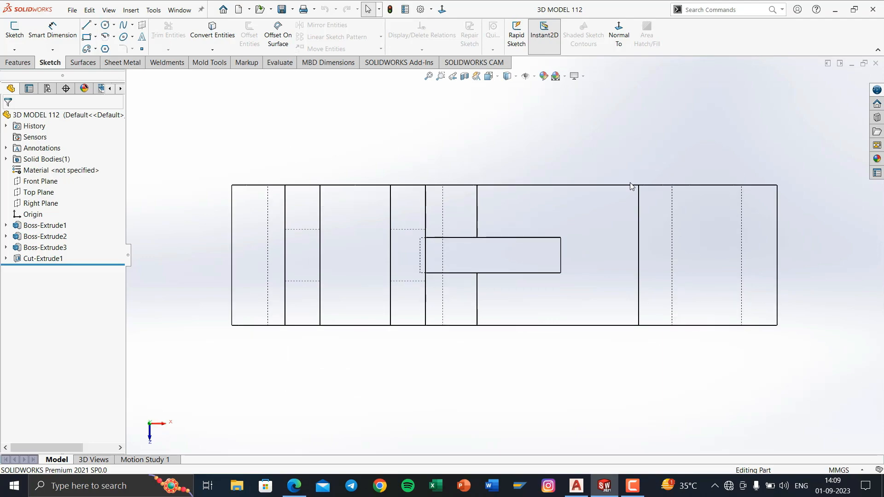
Switch to AutoCAD and draw a vertical construction line through the front view's corner where the arm meets the small boss
key("super+Tab")
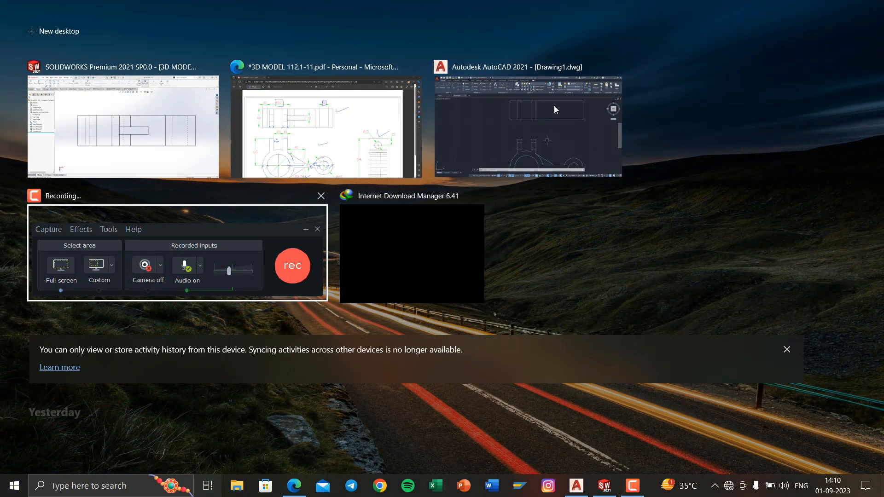
left_click(554, 107)
type("x")
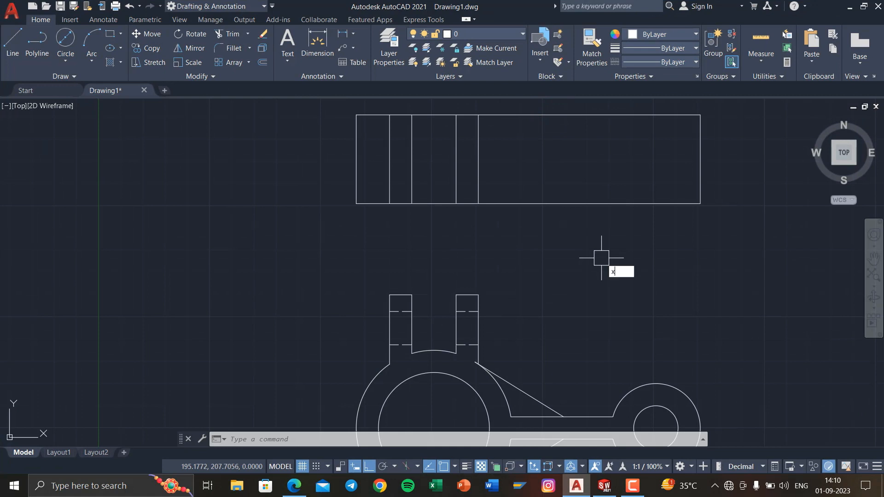
type("l")
key("Return")
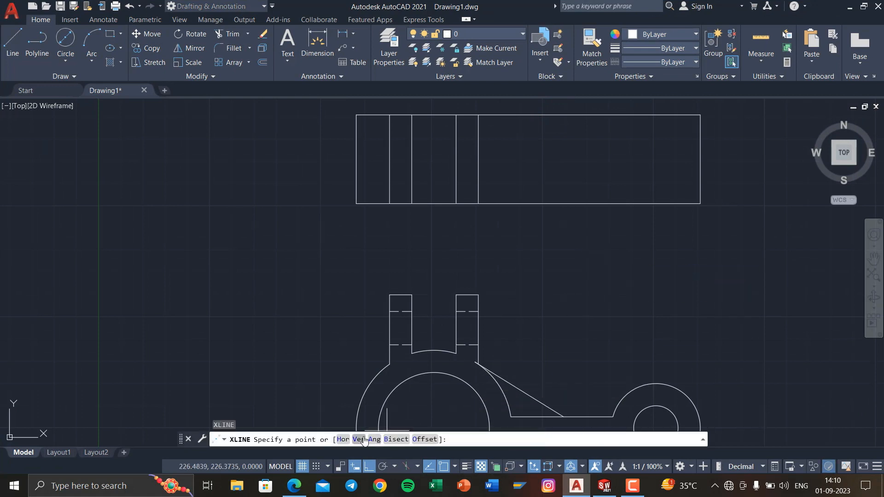
left_click(362, 439)
middle_click_drag(624, 418, 590, 356)
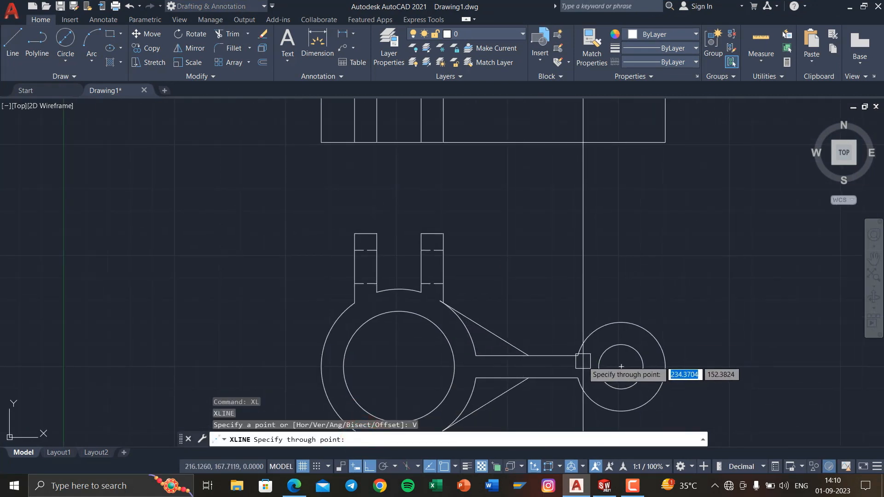
middle_click_drag(618, 303, 550, 426)
key("Escape")
key("Escape")
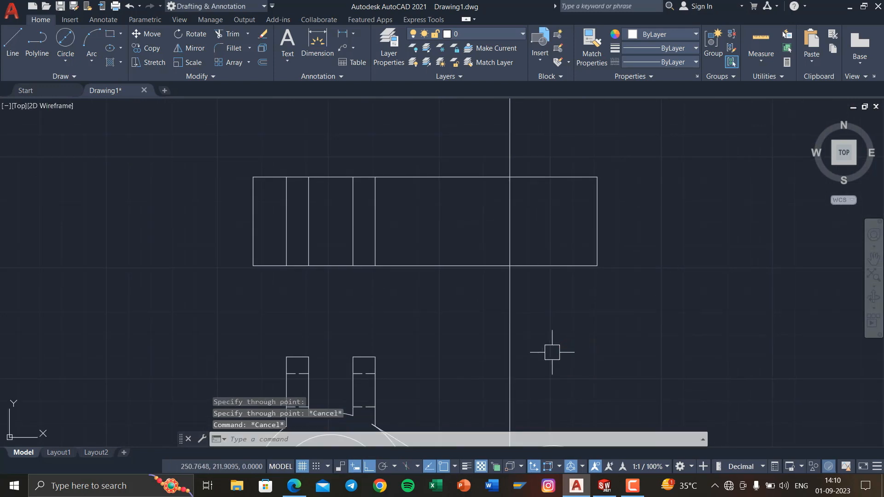
Trim the new construction line above and below the top view's rectangle and delete the leftover piece running down through the front view
type("tr")
key("Return")
left_click(587, 150)
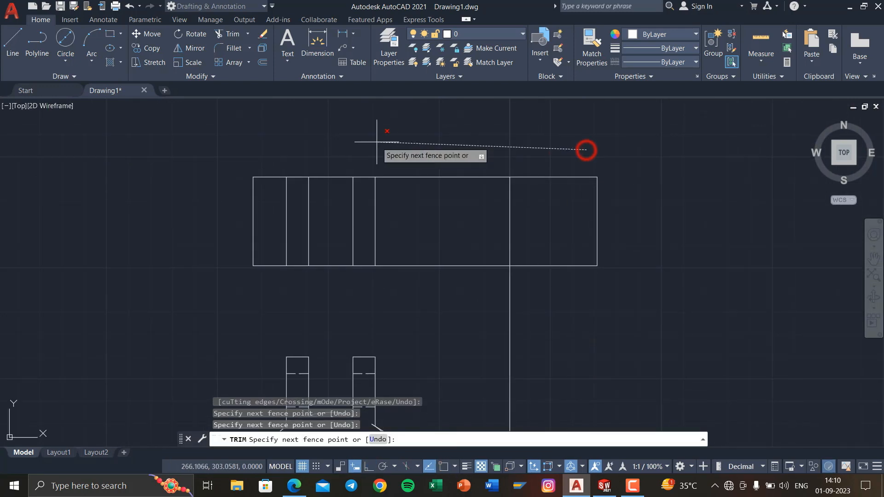
left_click(377, 143)
scroll(566, 185, "down", 4)
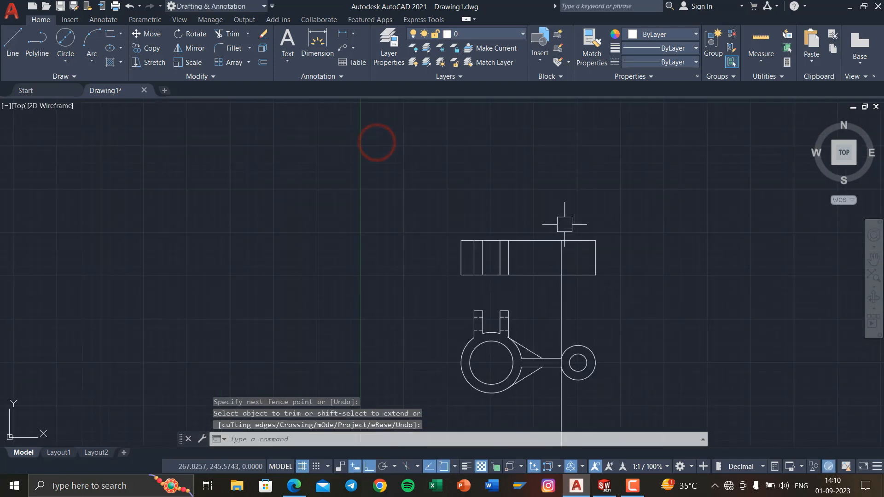
type("tr")
key("Return")
left_click(588, 293)
left_click(539, 300)
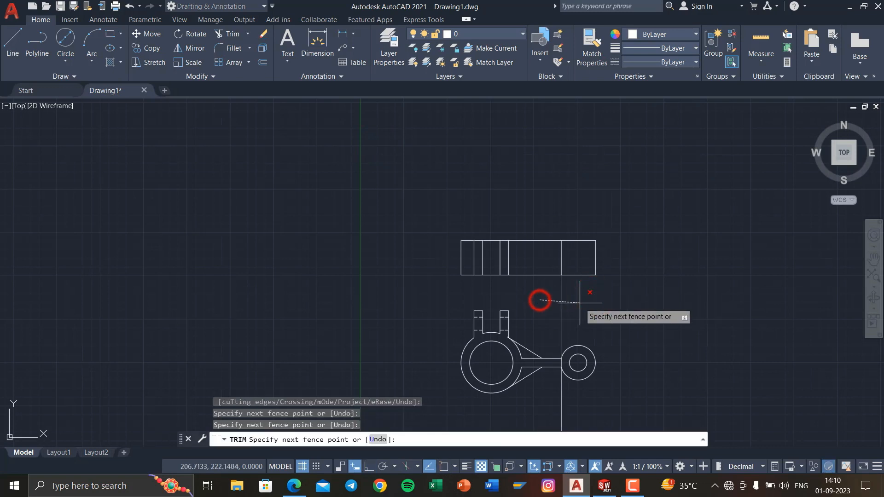
left_click(580, 303)
key("Return")
scroll(587, 299, "down", 6)
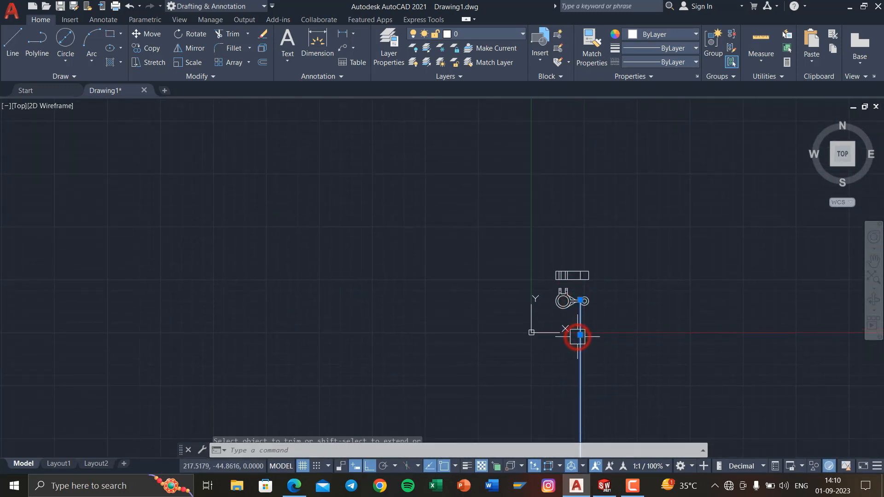
key("Delete")
Set the current linetype to ACAD_ISO02W100 for hidden edges
scroll(569, 319, "up", 6)
scroll(554, 243, "down", 2)
middle_click_drag(554, 243, 591, 324)
scroll(591, 324, "up", 2)
left_click(651, 63)
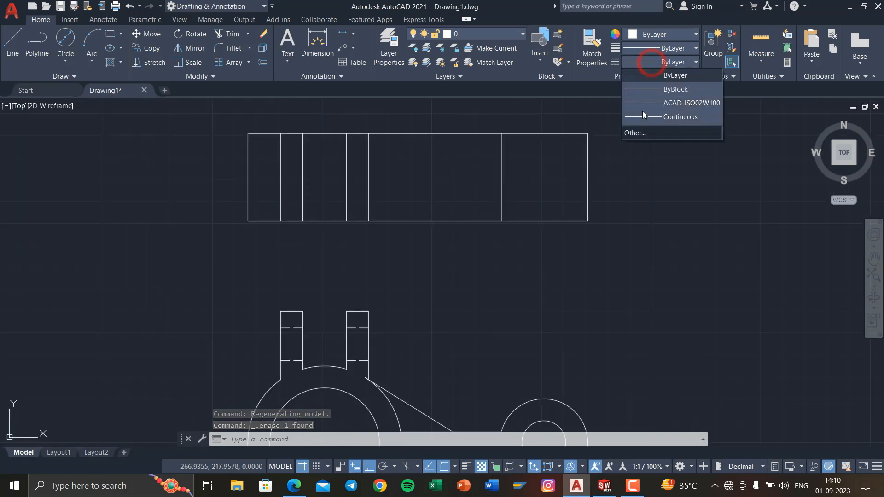
left_click(645, 96)
middle_click_drag(650, 272, 654, 244)
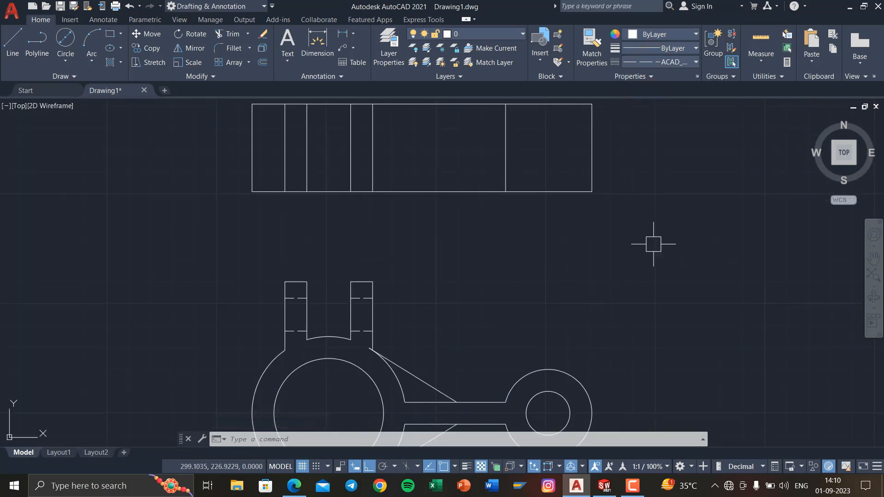
Draw four dashed vertical construction lines through the left and right quadrants of the front view's large and small bores
type("xl")
key("Return")
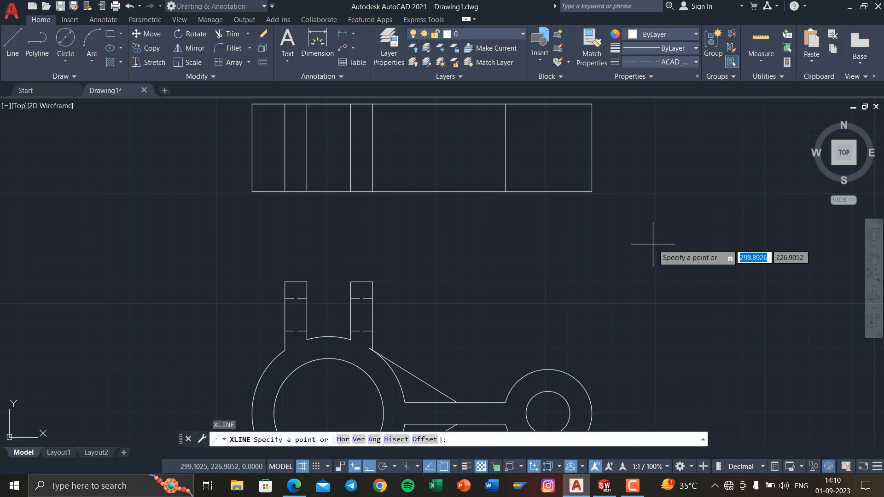
left_click(364, 440)
middle_click_drag(391, 317, 425, 233)
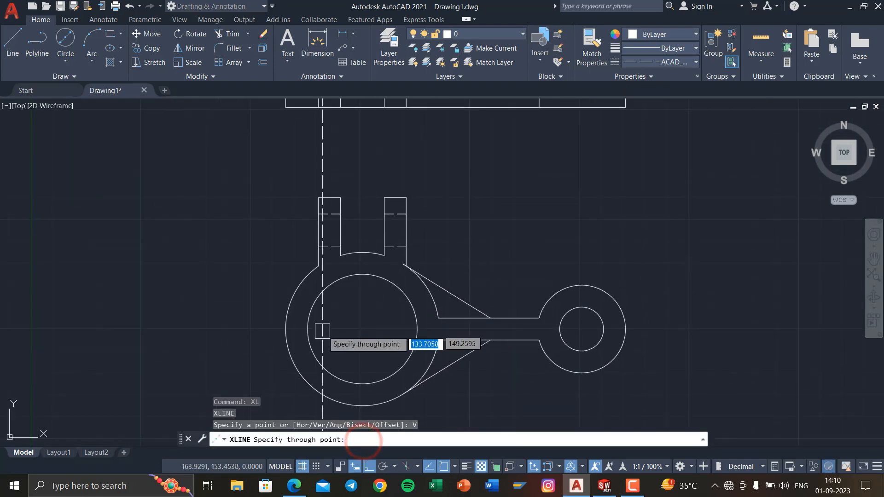
left_click(307, 330)
left_click(417, 330)
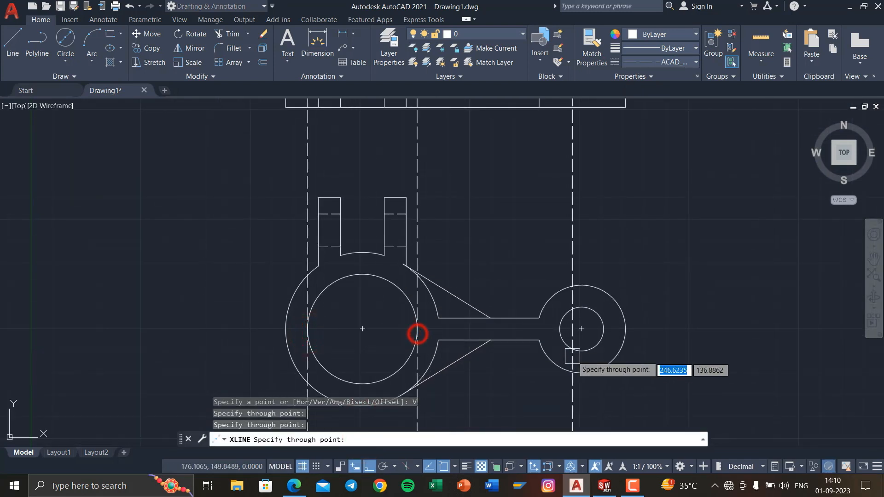
left_click(560, 328)
left_click(603, 329)
scroll(674, 304, "down", 3)
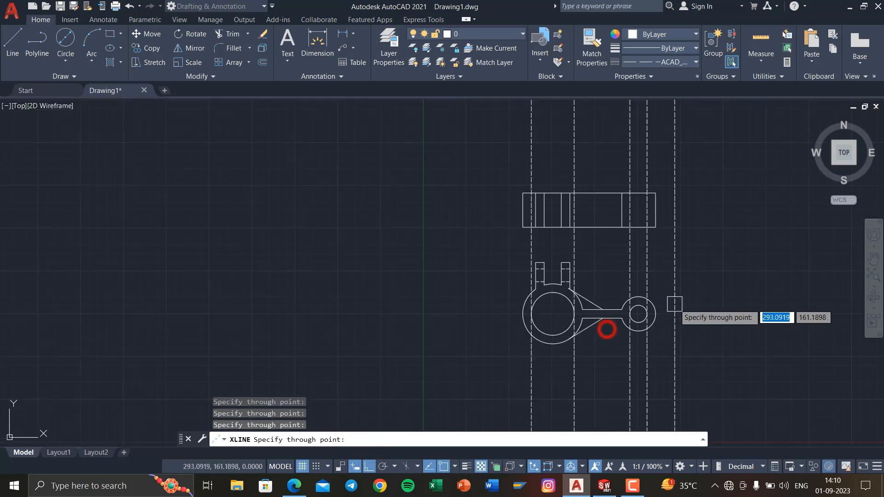
scroll(611, 315, "up", 4)
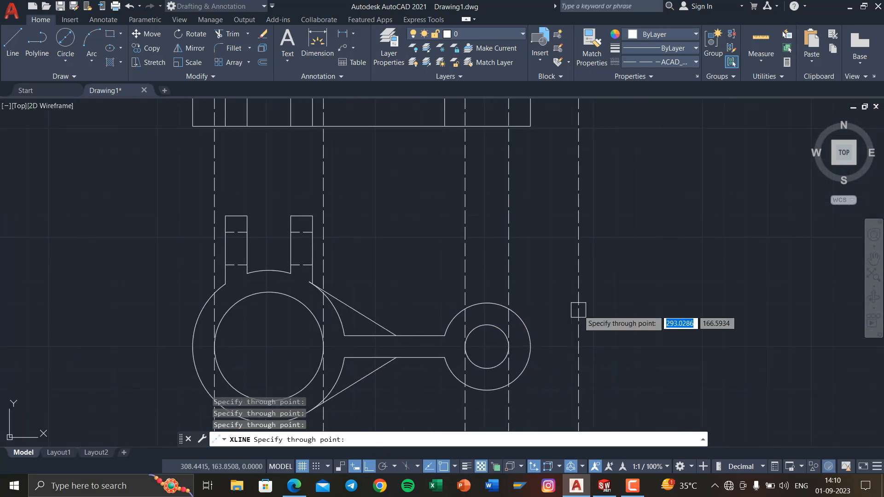
key("Escape")
Trim the four dashed construction lines directly below and above the top view's rectangle
type("tr")
key("Return")
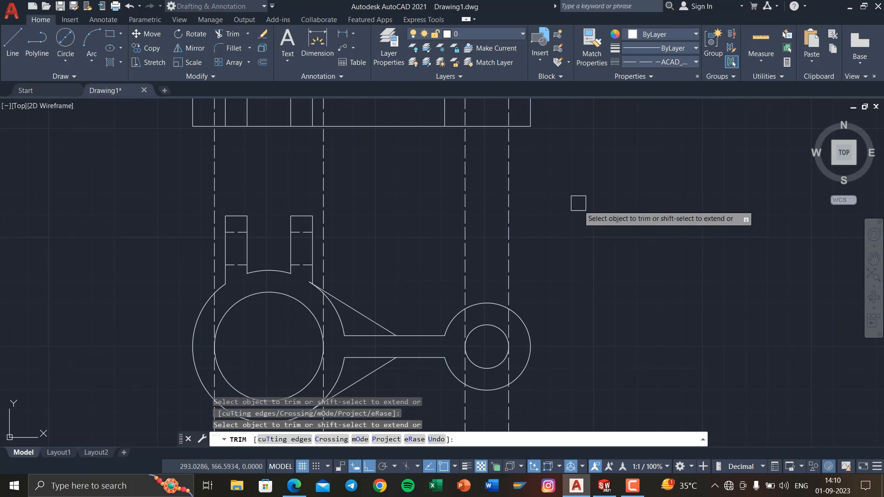
left_click_drag(582, 179, 121, 180)
scroll(121, 180, "down", 5)
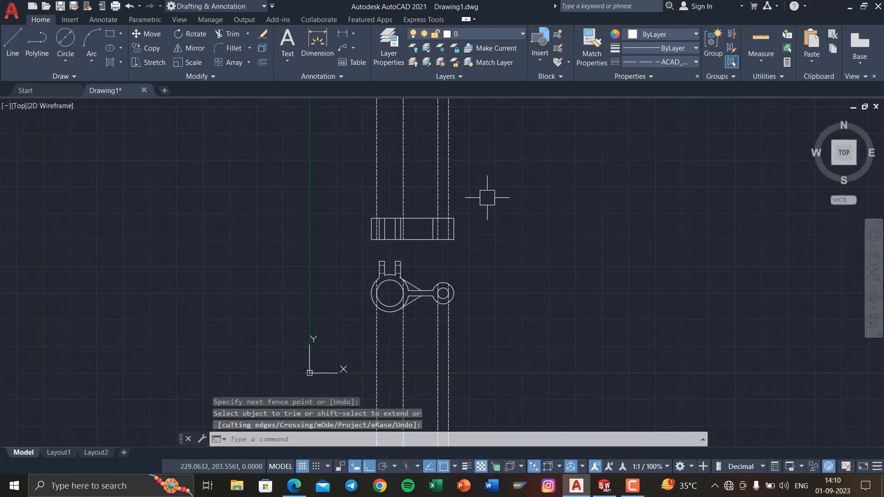
key("Return")
left_click_drag(487, 175, 251, 178)
key("Return")
Delete the four leftover dashed lines running down through the front view
left_click(498, 351)
left_click(341, 360)
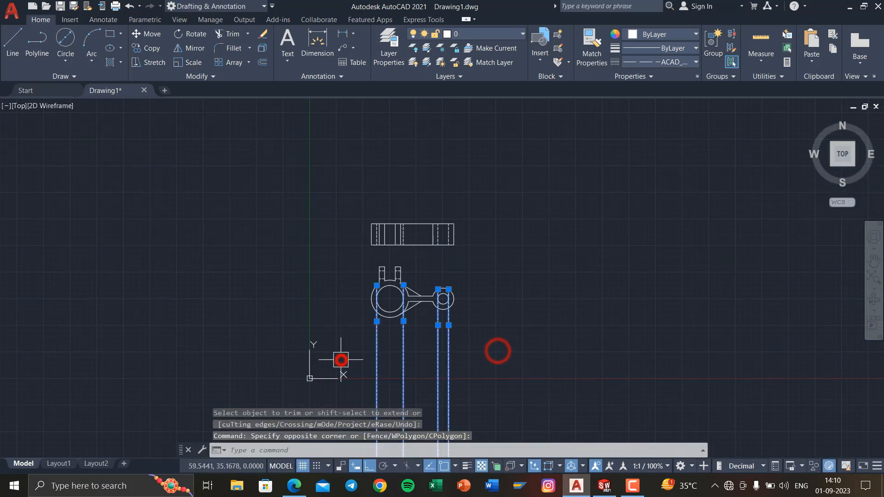
key("Delete")
scroll(419, 258, "up", 8)
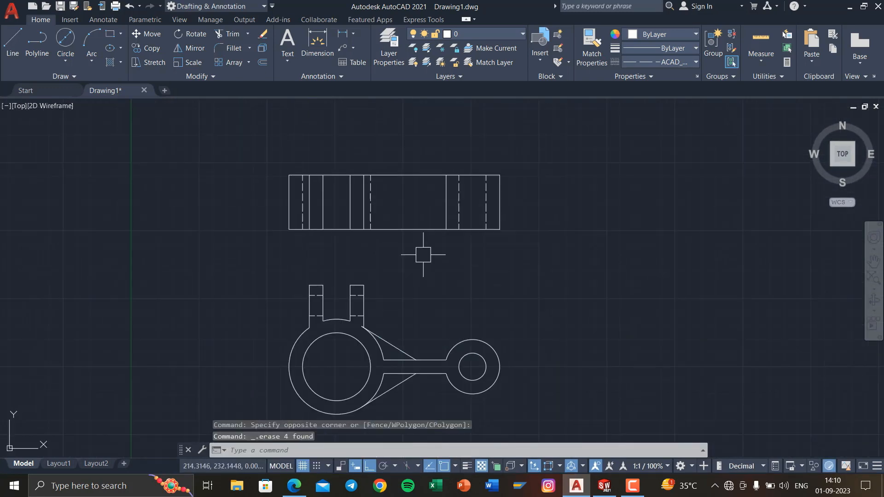
scroll(453, 283, "down", 2)
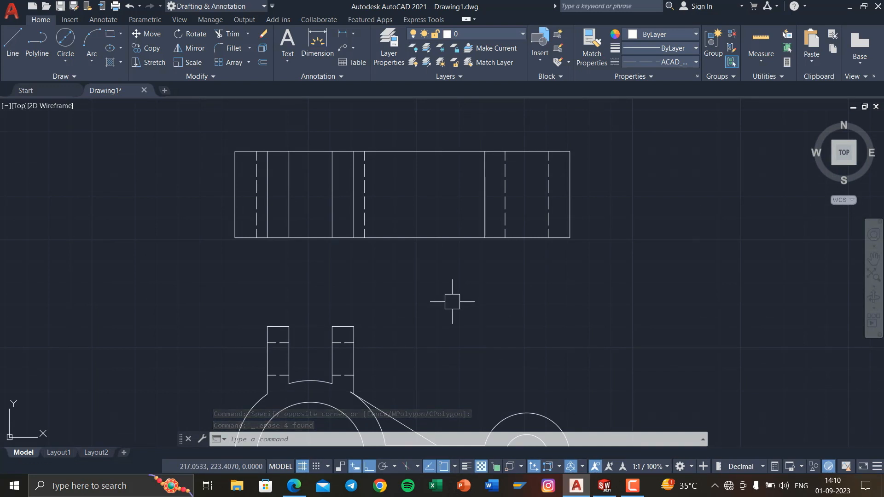
Set the current linetype to ByLayer
middle_click_drag(452, 301, 438, 253)
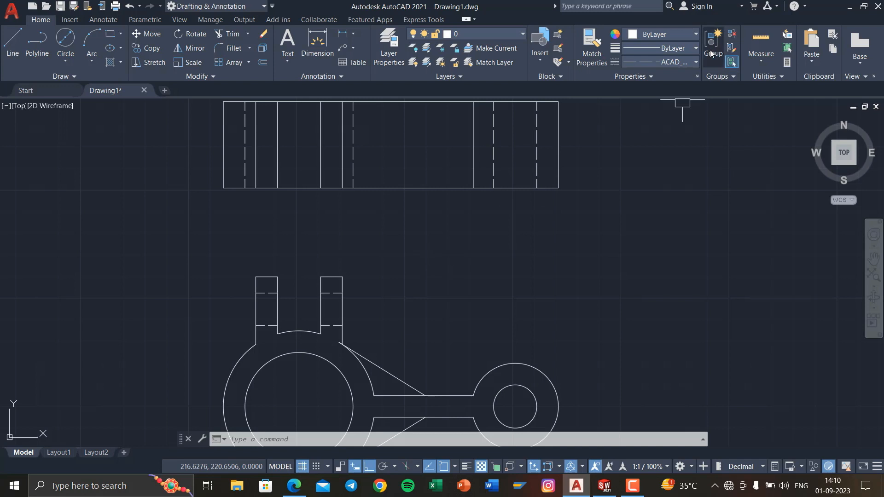
left_click(681, 62)
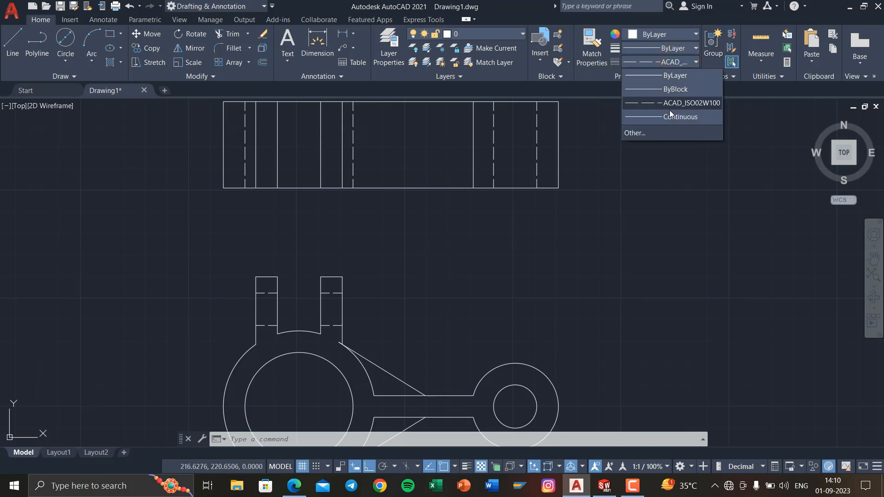
left_click(671, 76)
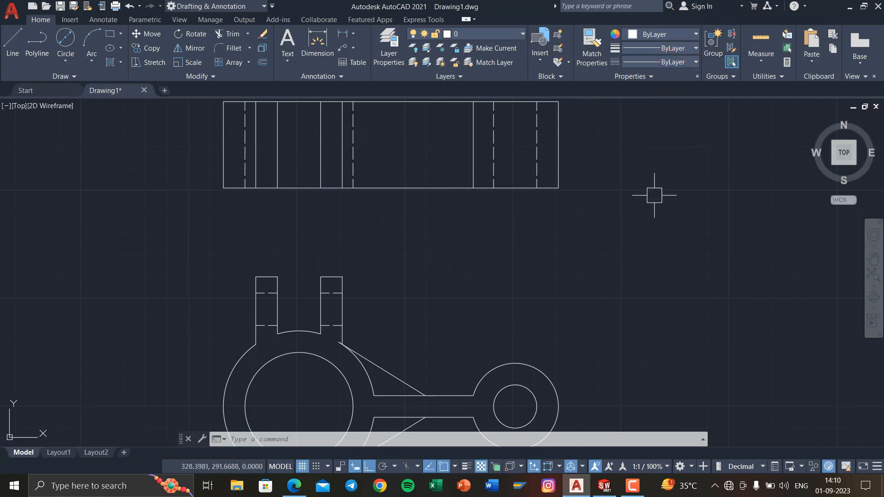
Draw two vertical construction lines through the upper rib's outer end on the arm and its starting point beside the right-hand lug
key("Return")
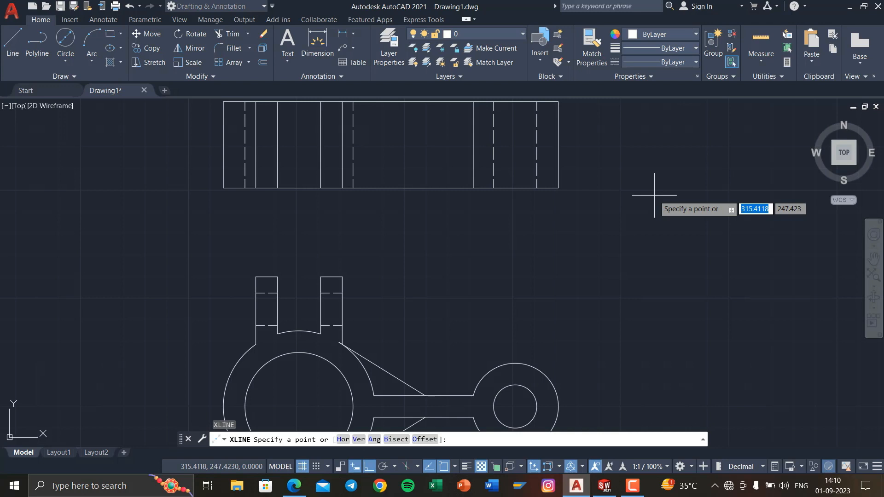
left_click(359, 440)
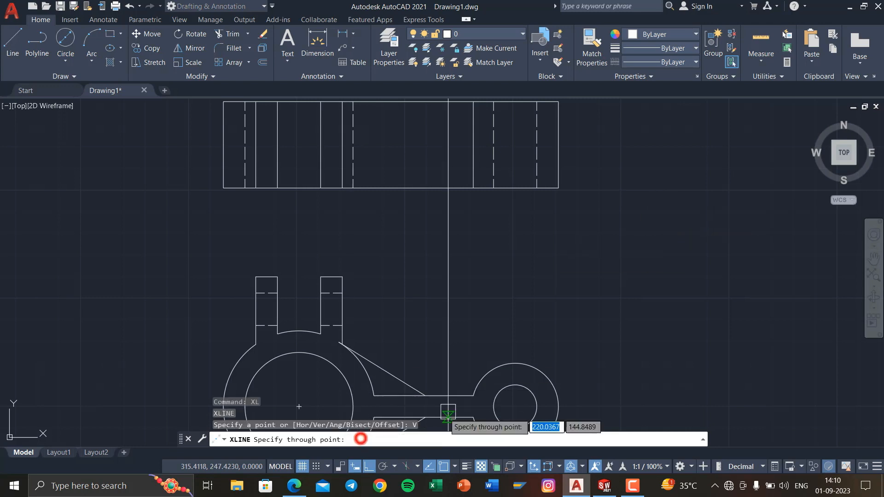
left_click(424, 400)
middle_click_drag(437, 278, 442, 328)
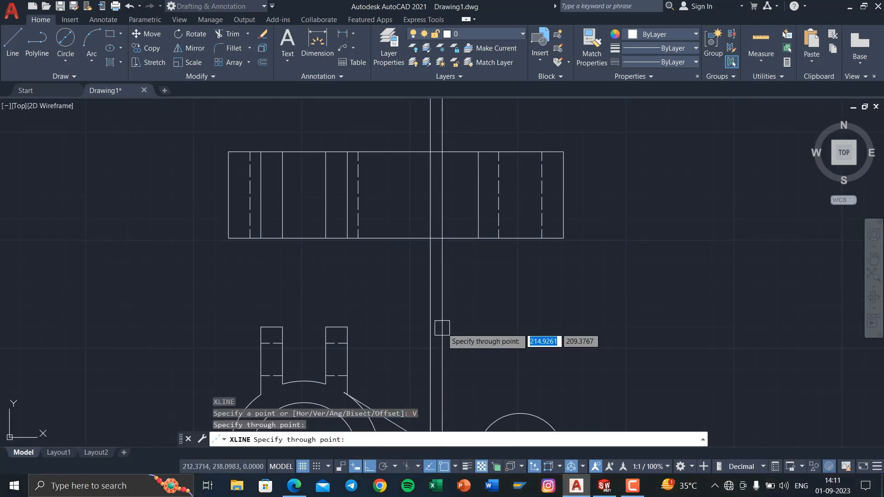
scroll(415, 343, "up", 6)
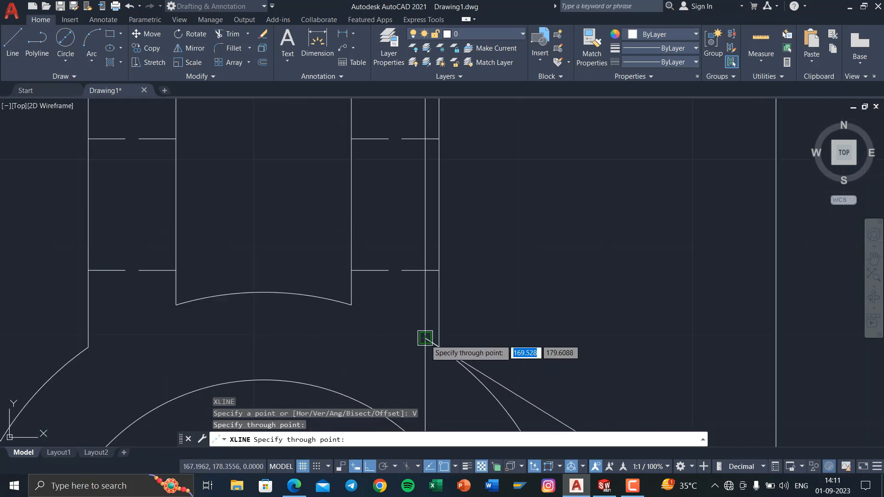
left_click(424, 339)
scroll(564, 299, "down", 3)
scroll(557, 298, "up", 4)
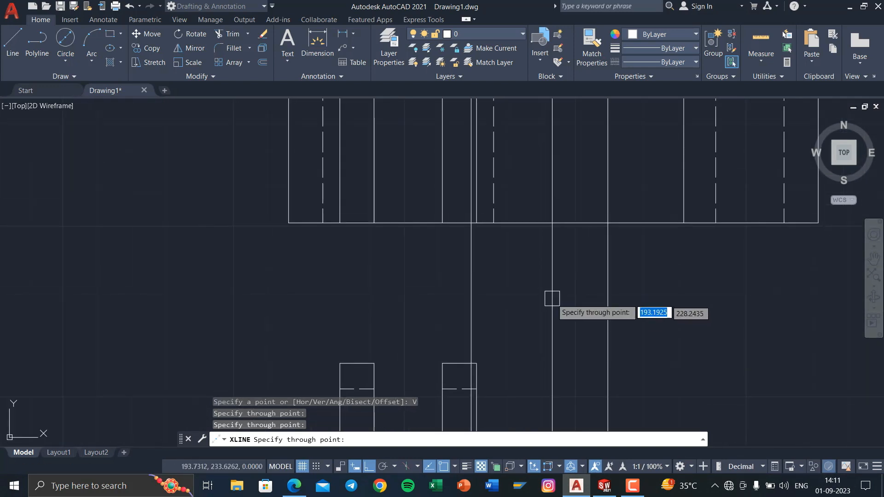
key("Escape")
key("Escape")
key("Escape")
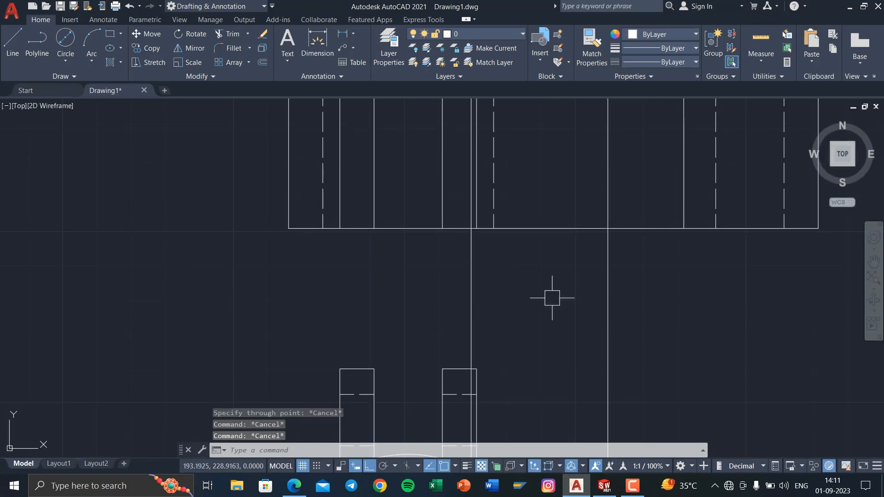
Check the rib in the top view of the reference PDF in Edge and return to AutoCAD
key("super+Tab")
left_click(505, 175)
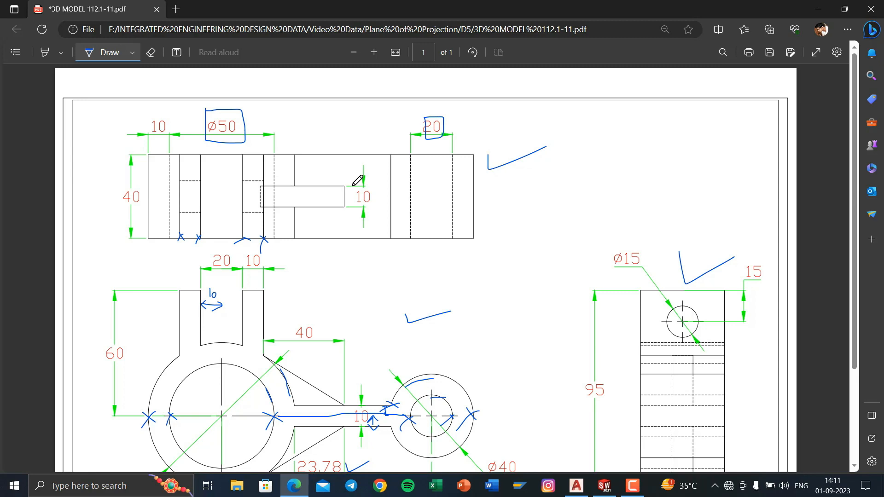
key("super+Tab")
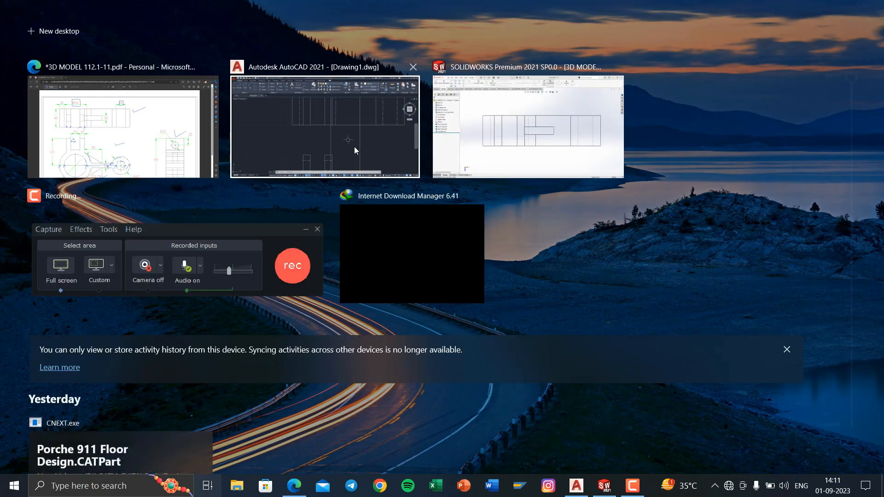
left_click(354, 147)
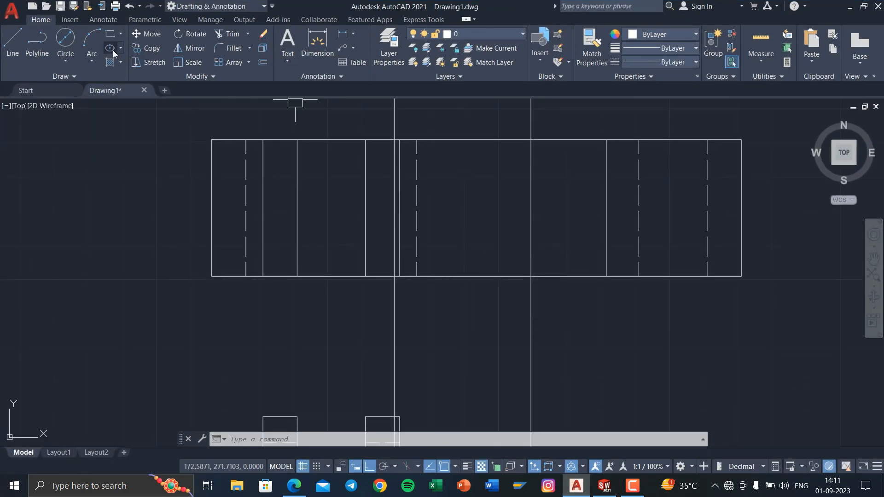
left_click(8, 49)
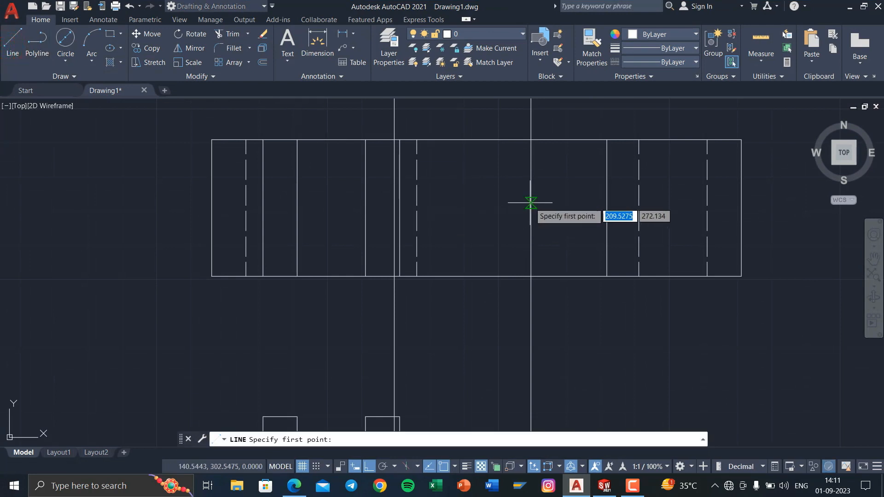
key("Escape")
key("Escape")
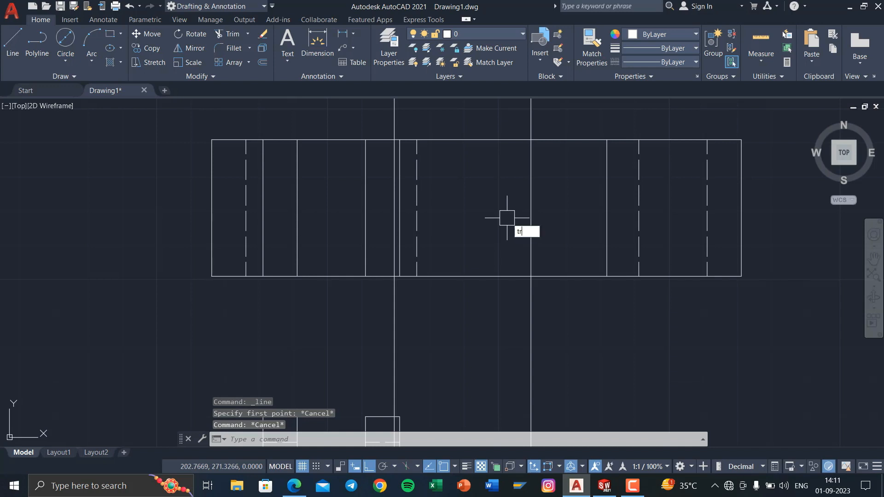
Trim the two vertical construction lines above the top view and between the top and front views
type("tr")
key("Return")
scroll(499, 221, "down", 5)
left_click(551, 178)
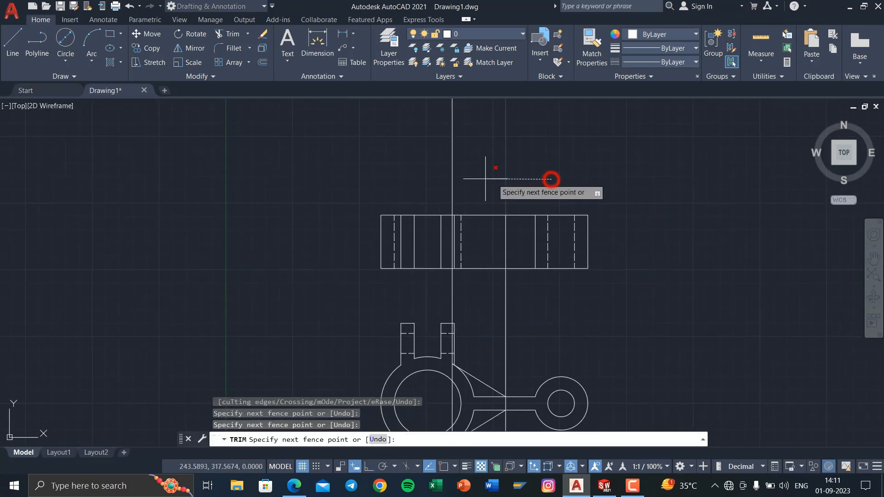
left_click(405, 177)
middle_click_drag(690, 242, 689, 166)
left_click(574, 217)
left_click(380, 223)
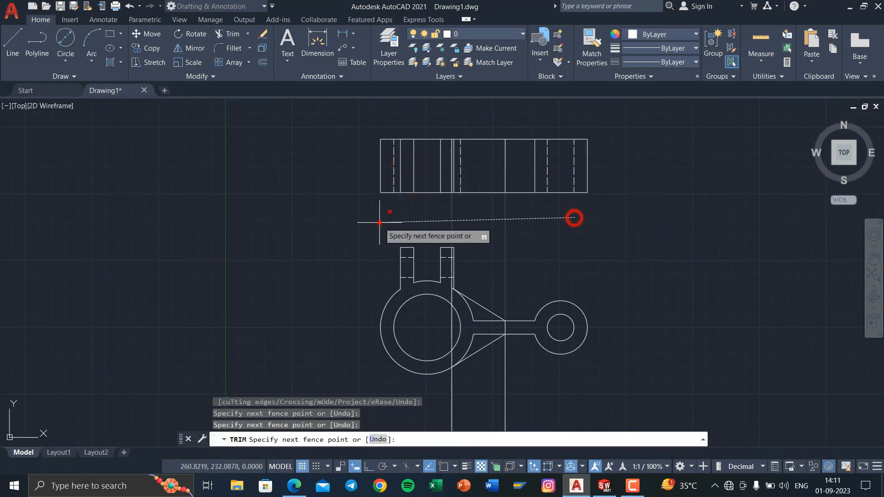
right_click(380, 223)
key("Escape")
key("Escape")
Delete the two leftover construction line pieces running through and below the front view
left_click(568, 371)
left_click(433, 406)
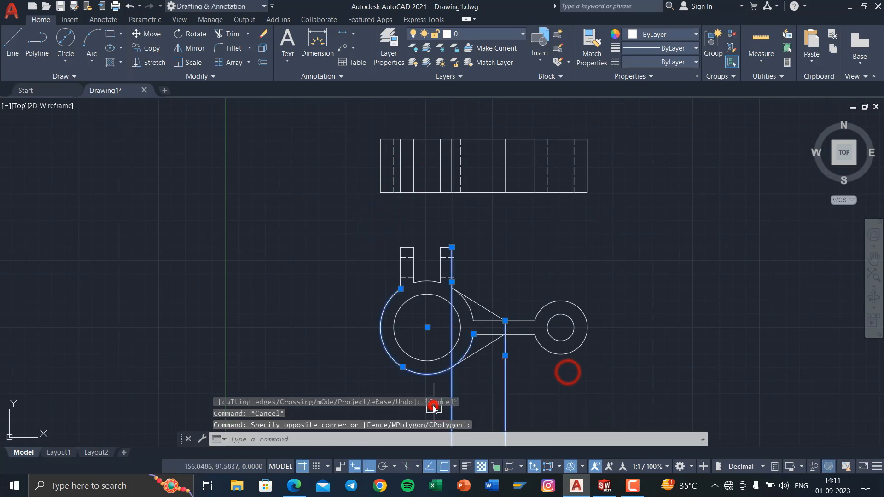
key("Escape")
key("Escape")
middle_click_drag(479, 377, 471, 277)
left_click(536, 300)
left_click(397, 345)
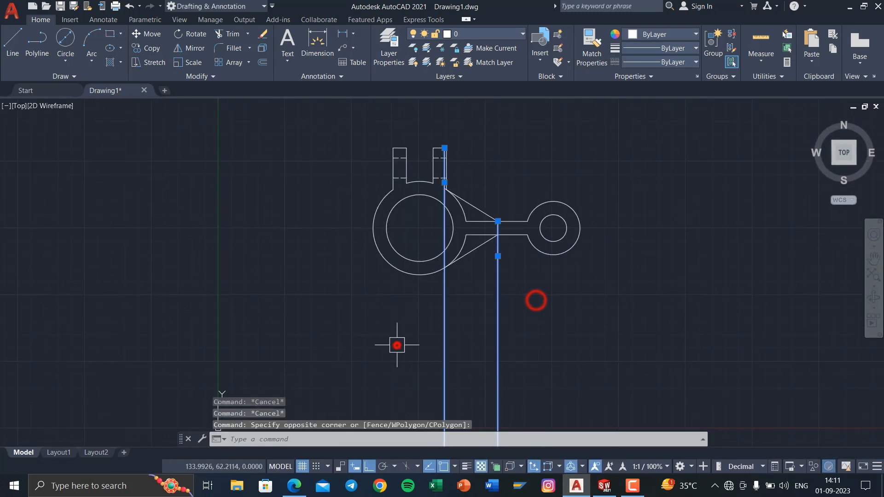
key("Delete")
Draw a line 5 units straight down from the midpoint of the rib's outer end line in the top view
middle_click_drag(469, 229, 466, 335)
scroll(461, 206, "up", 6)
middle_click_drag(450, 152, 454, 258)
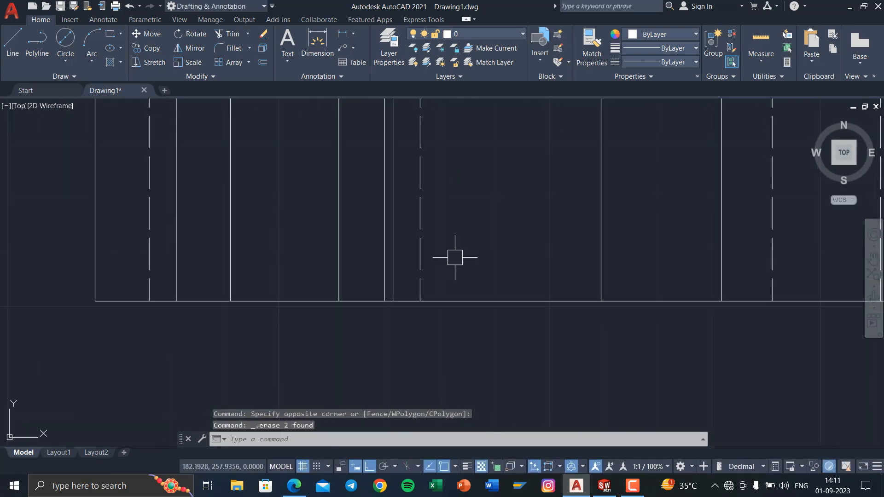
middle_click_drag(479, 189, 468, 262)
key("Return")
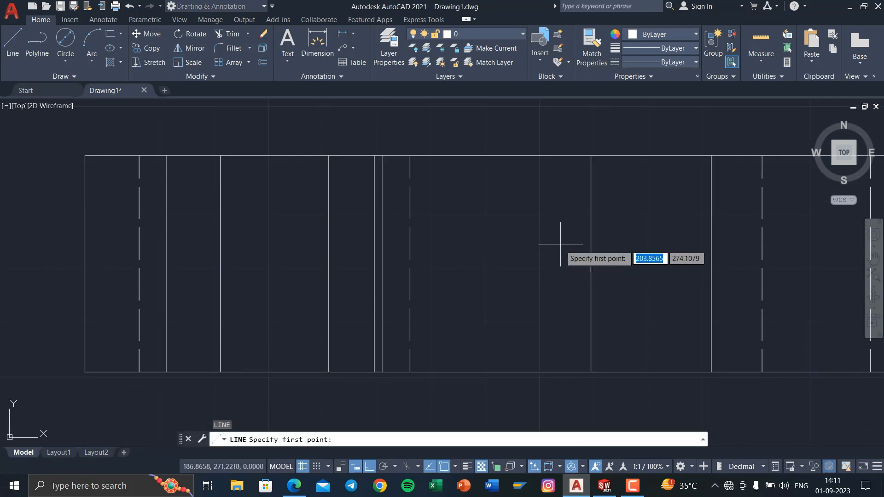
left_click(592, 269)
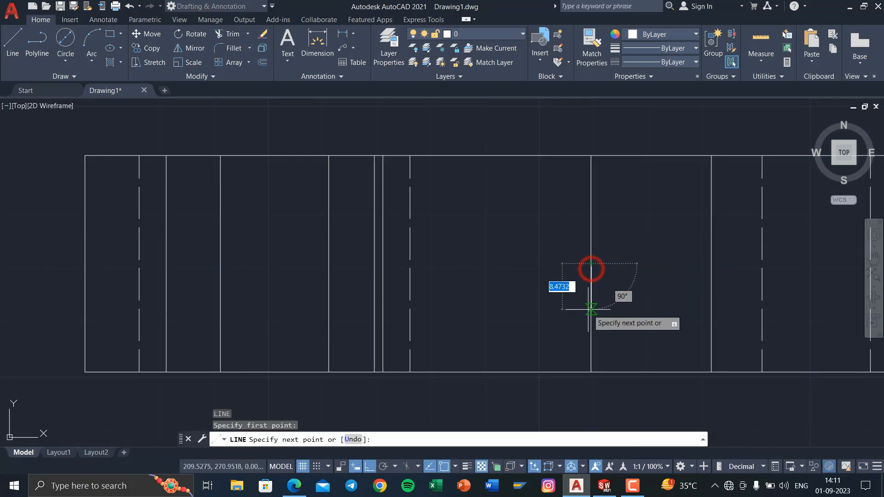
type("5")
key("Return")
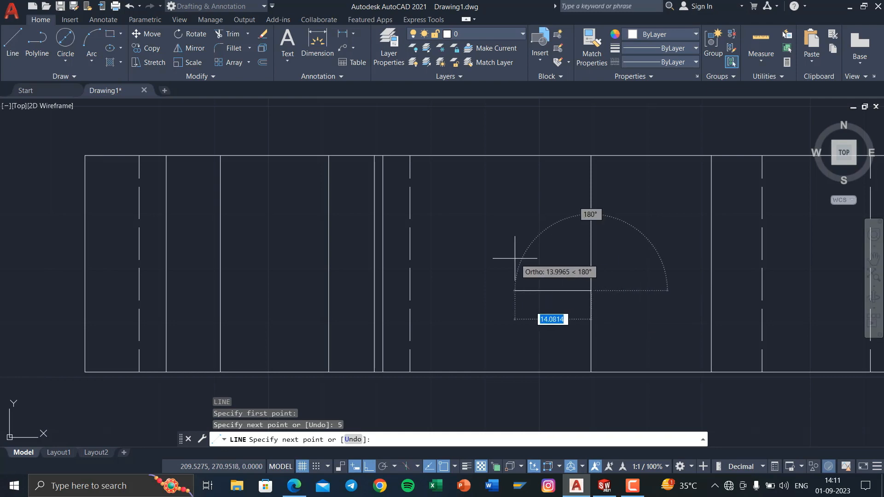
Examine the rib's width and inner end in the top view of the reference PDF in Edge and return to AutoCAD
key("super+Tab")
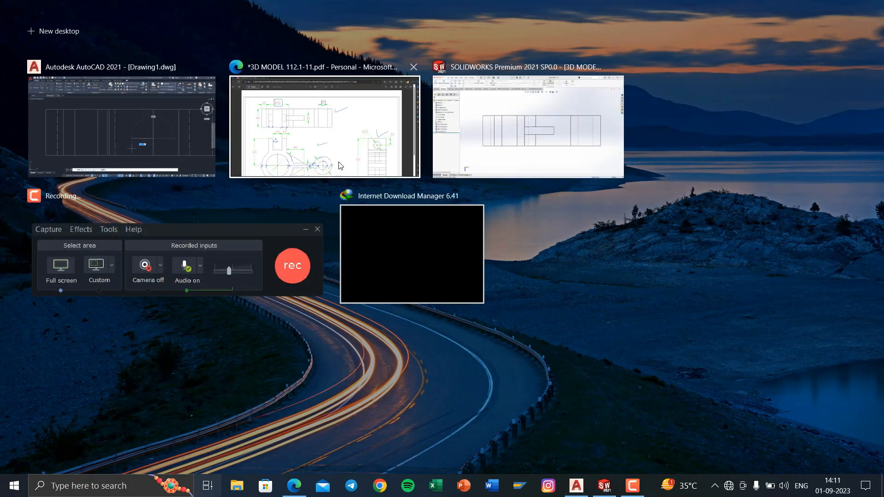
left_click(339, 161)
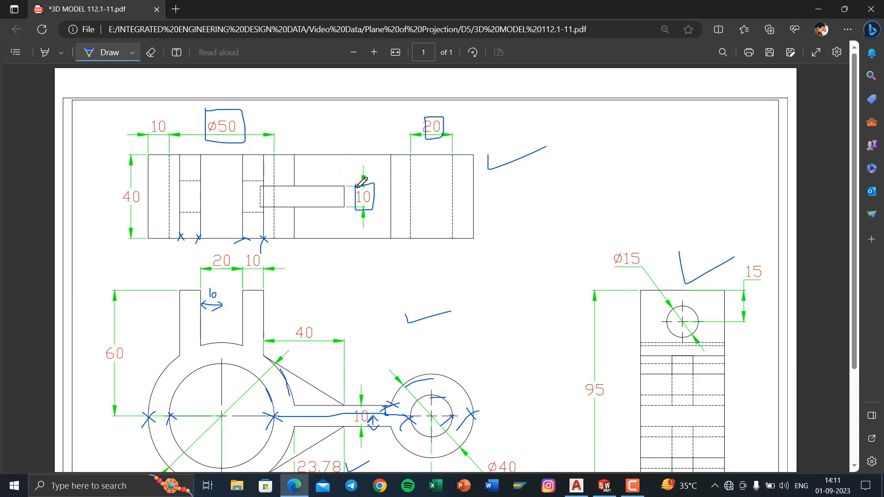
key("super+Tab")
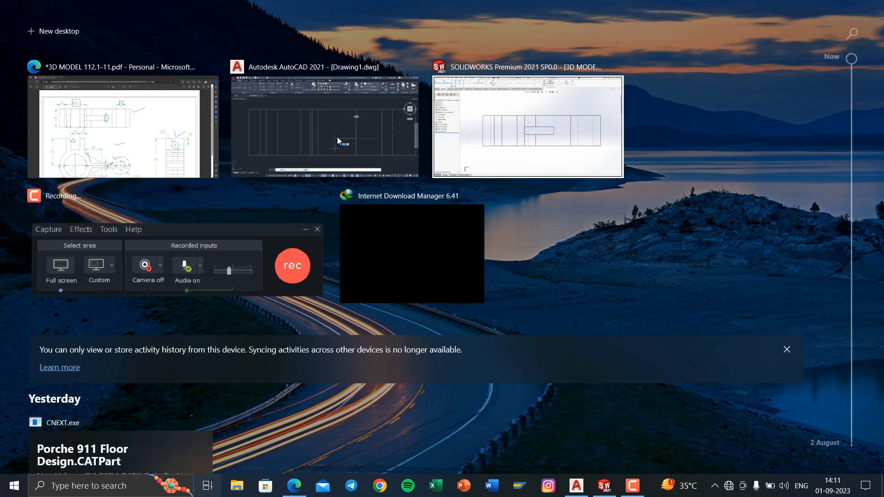
left_click(339, 141)
scroll(404, 271, "up", 2)
key("F8")
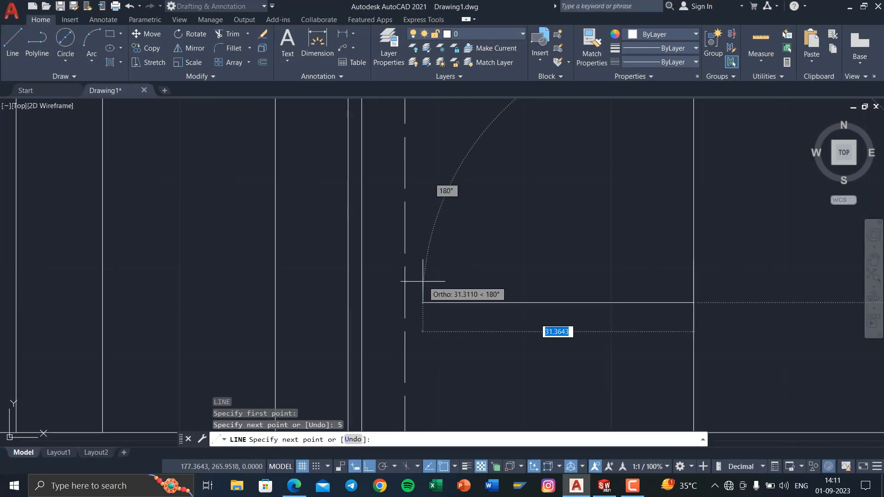
key("super+Tab")
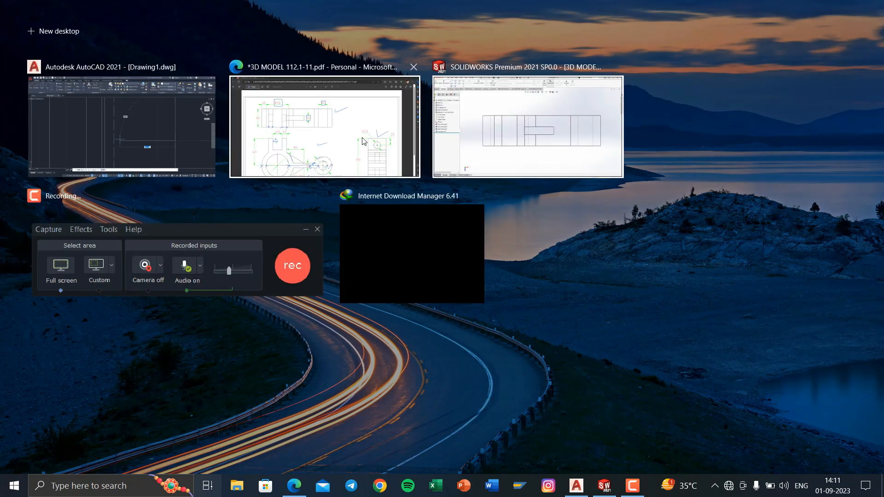
left_click(362, 141)
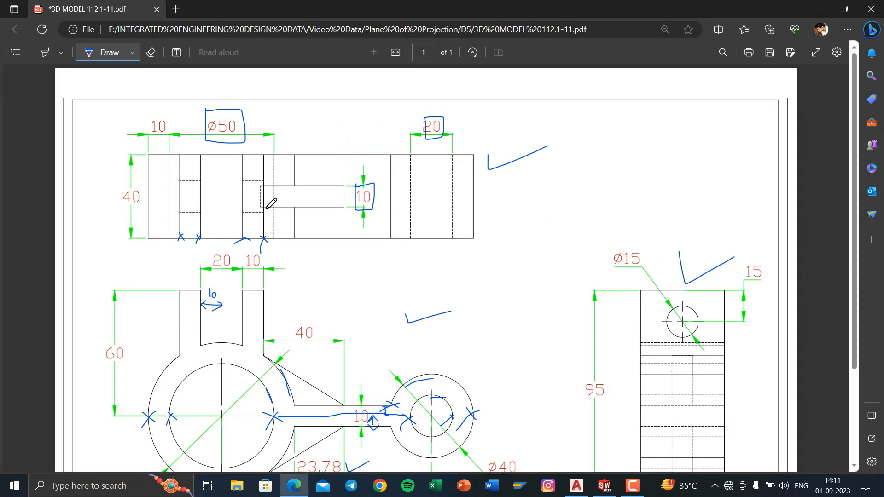
key("super+Tab")
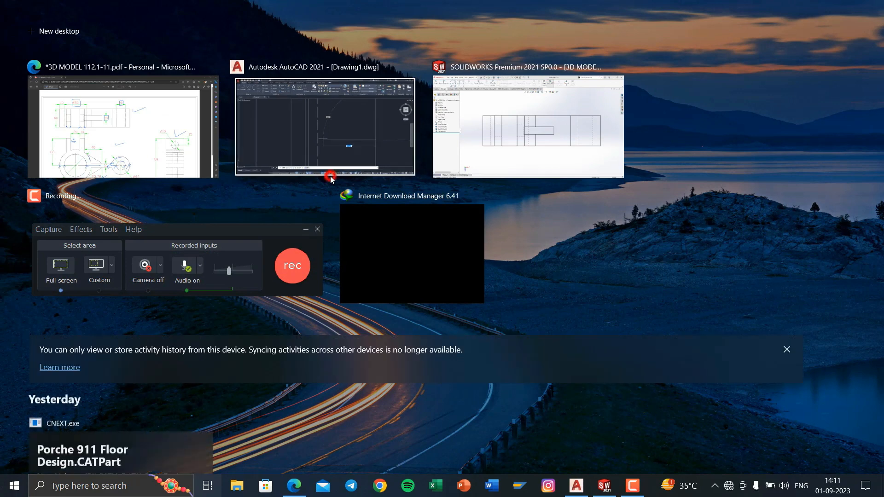
left_click(330, 176)
Continue the line horizontally from its lower end to the right-hand lug's outer edge in the top view and finish it
scroll(339, 242, "down", 2)
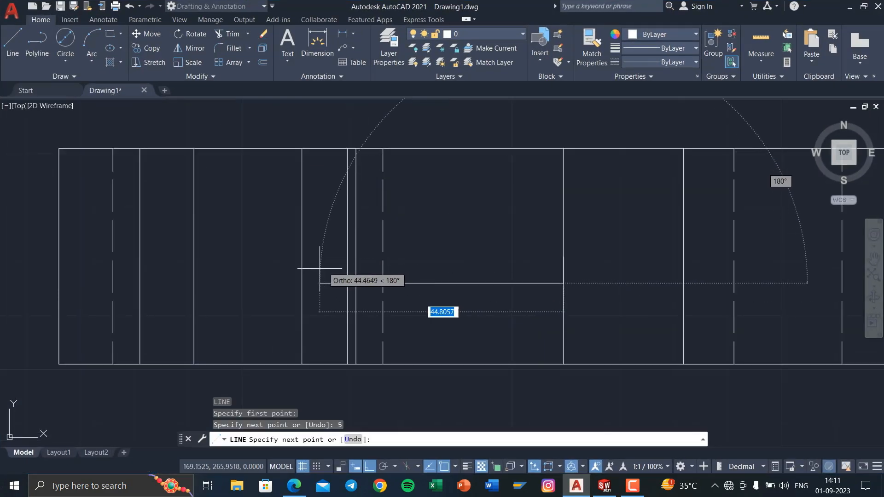
scroll(359, 252, "down", 5)
mouse_move(359, 252)
middle_mouse_down()
mouse_move(379, 136)
mouse_move(352, 205)
mouse_move(362, 203)
mouse_move(355, 267)
middle_mouse_up()
scroll(364, 245, "up", 4)
scroll(364, 161, "up", 4)
left_click(365, 147)
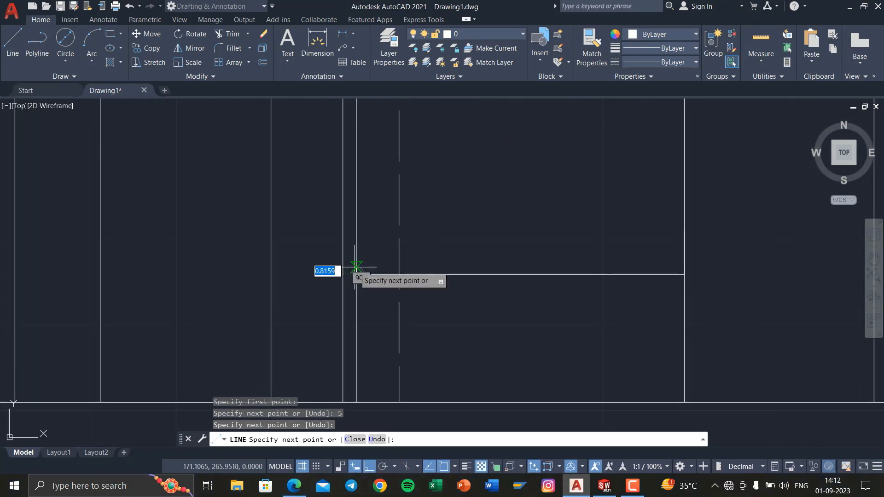
key("Return")
middle_click_drag(671, 255, 609, 270)
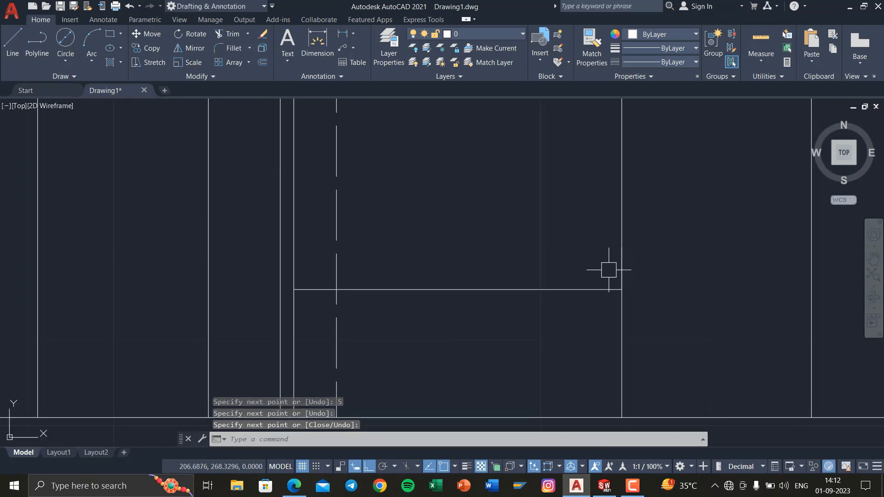
left_click(640, 271)
left_click(606, 289)
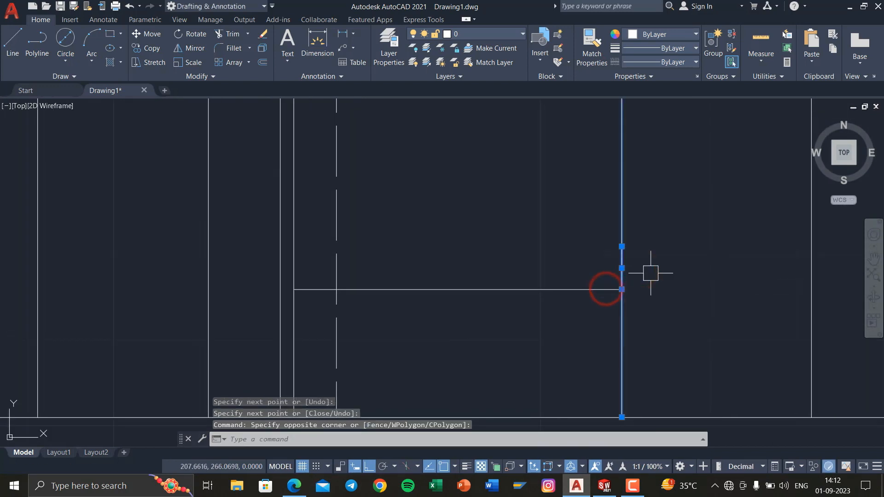
key("Escape")
key("Escape")
Mirror the rib's lower edge and short end line about a horizontal axis through the end line's upper endpoint, keeping the originals
left_click(611, 289)
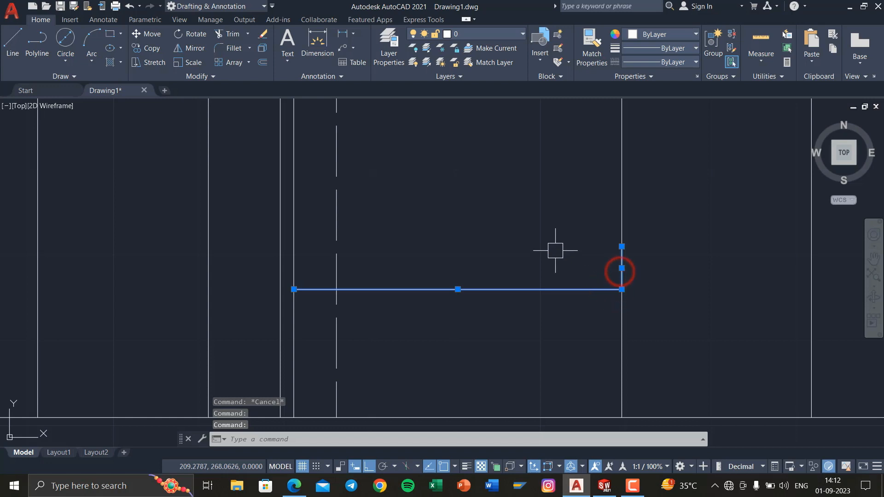
type("mi")
key("Return")
left_click(621, 246)
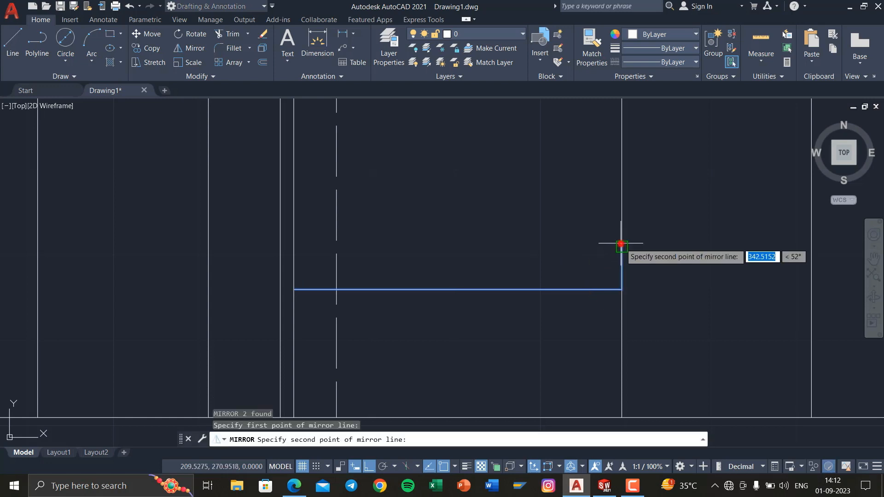
left_click(533, 249)
left_click(558, 292)
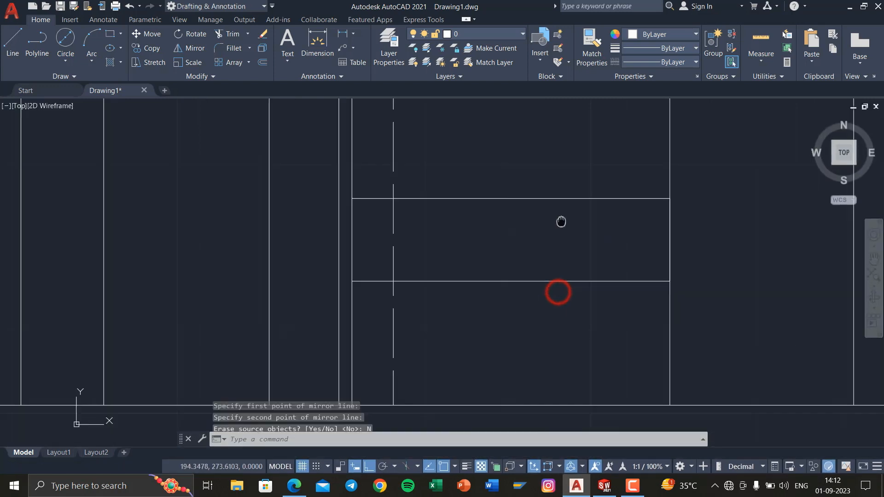
With linetype ACAD_ISO02W100, extend the rib's lower edge to the projected inner end line, run up that line and back to the rib's upper edge
middle_click_drag(406, 231, 473, 234)
scroll(422, 236, "down", 5)
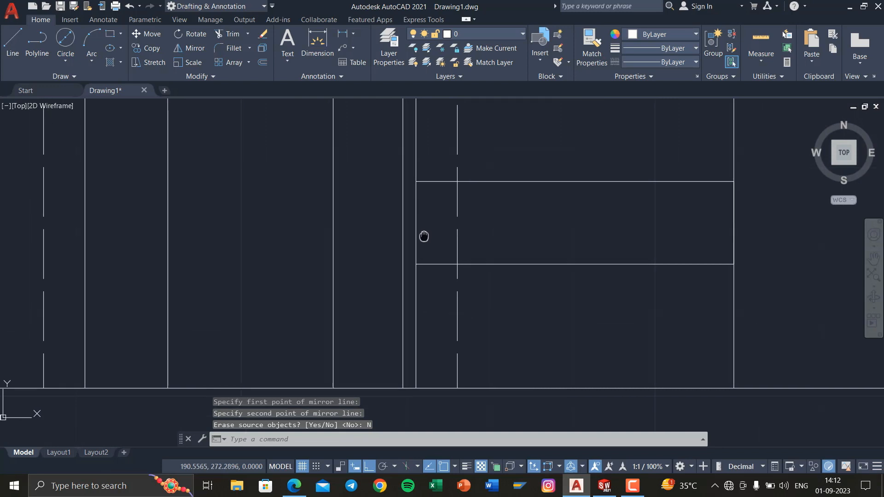
mouse_move(403, 197)
middle_mouse_down()
mouse_move(396, 180)
mouse_move(419, 215)
middle_mouse_up()
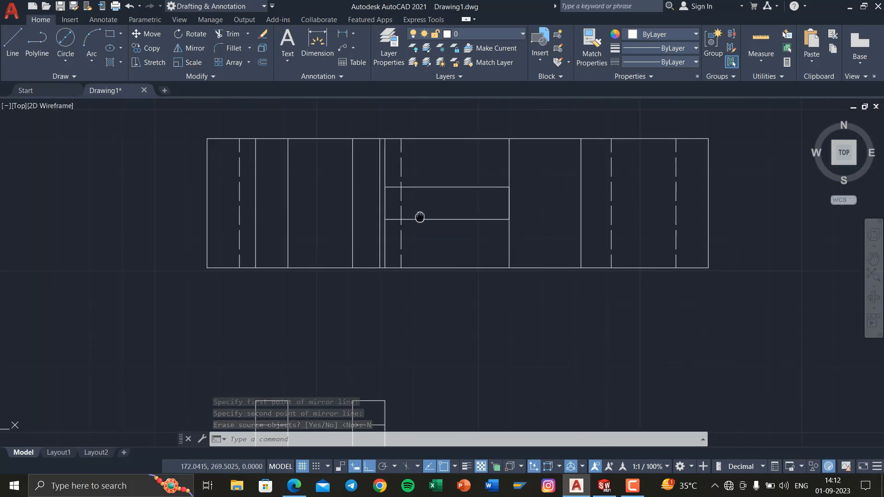
scroll(414, 221, "up", 4)
left_click(658, 62)
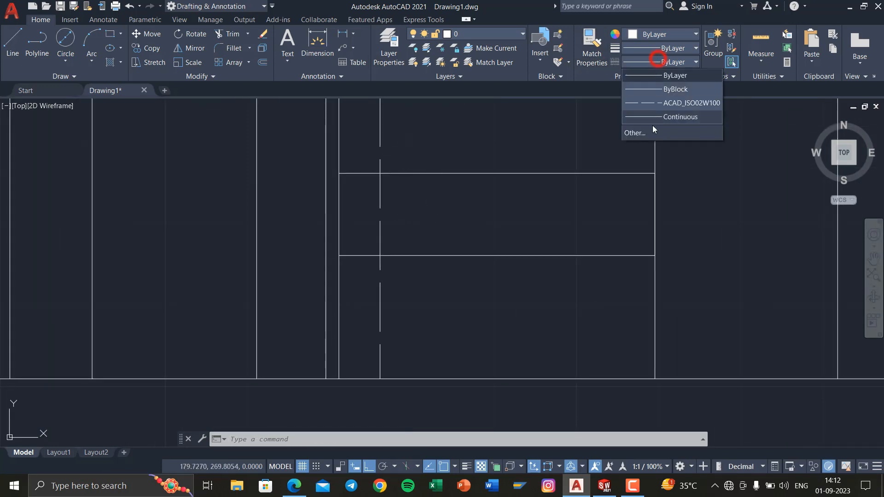
left_click(672, 104)
left_click(3, 54)
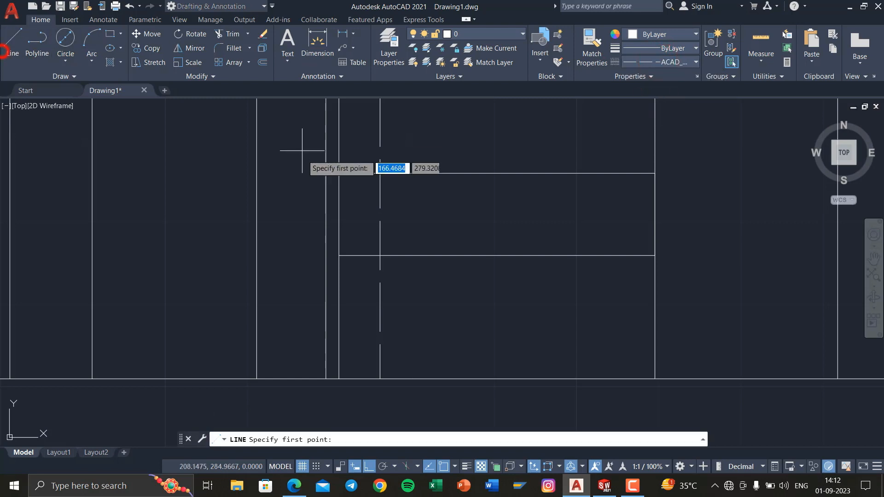
scroll(336, 259, "up", 2)
left_click(318, 253)
left_click(321, 252)
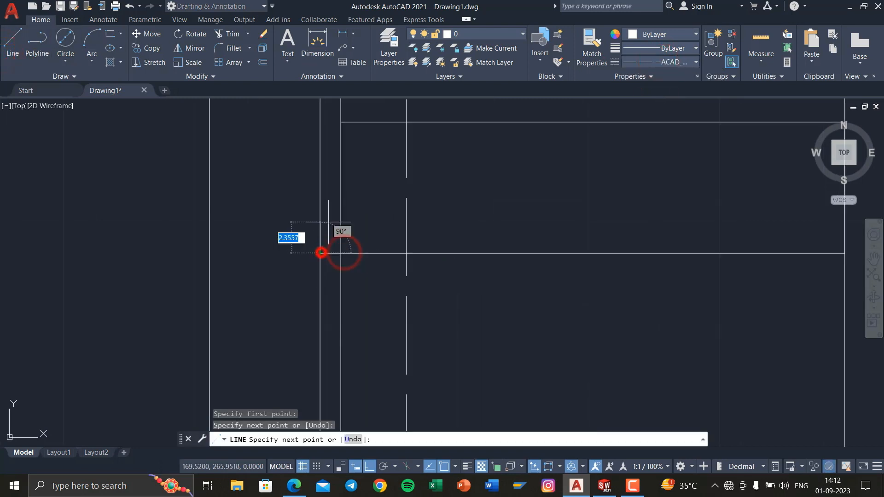
left_click(330, 121)
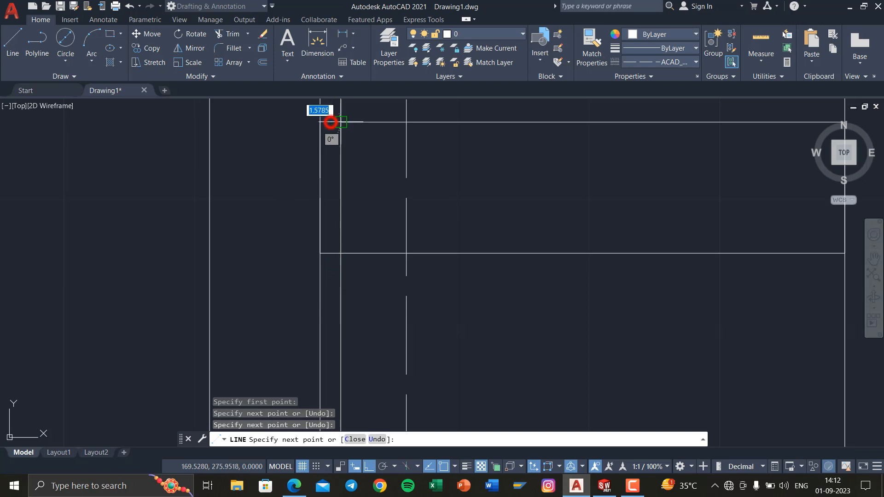
left_click(344, 123)
right_click(344, 123)
left_click(352, 128)
Delete the solid full-height projection line at the rib's inner end in the top view
scroll(353, 132, "down", 2)
middle_click_drag(352, 133, 360, 202)
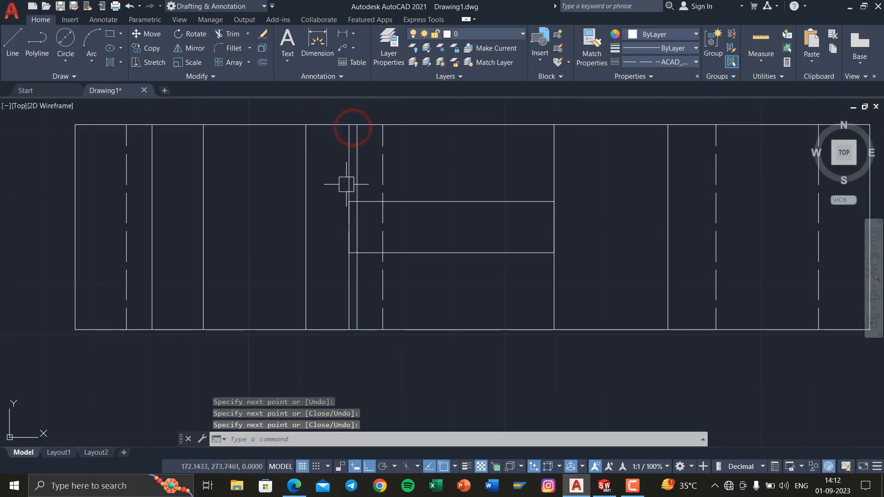
key("Delete")
Trim the vertical line at the rib's outer end above and below the rib in the top view
scroll(407, 228, "down", 3)
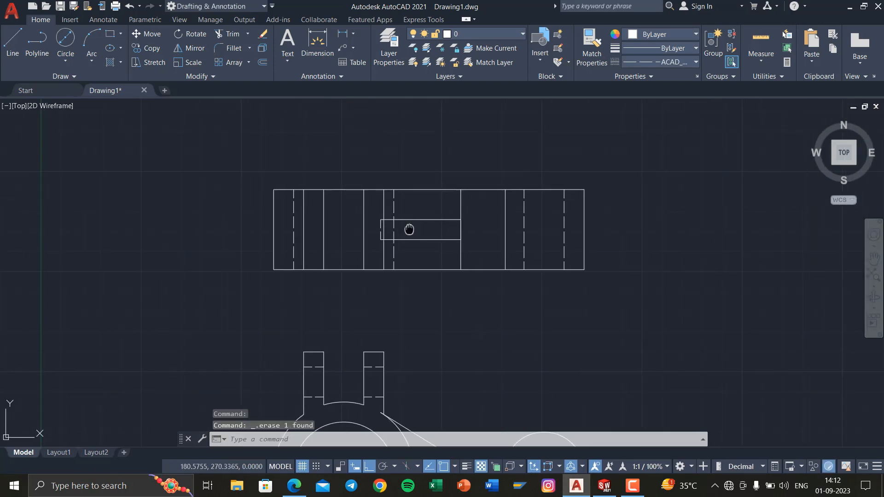
scroll(396, 236, "up", 2)
middle_click_drag(395, 237, 355, 142)
middle_click_drag(412, 163, 387, 228)
type("tr")
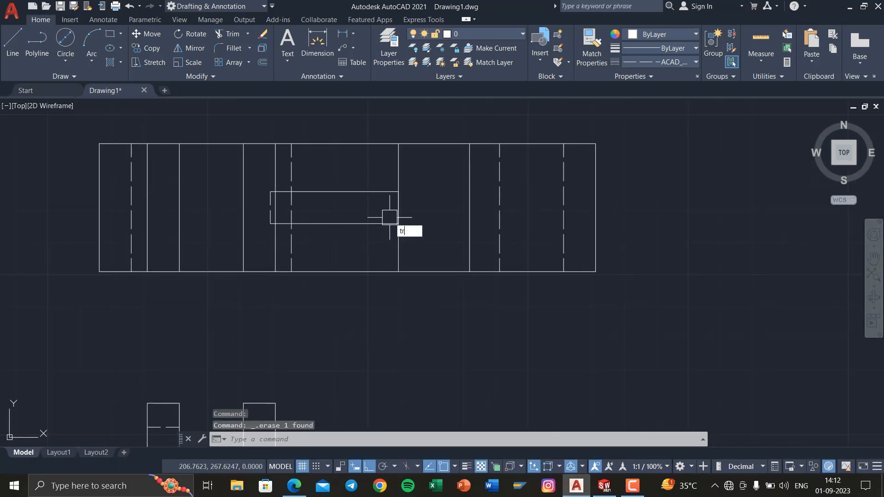
key("Return")
left_click(402, 238)
key("Return")
Place a vertical construction line through the point where the arm's upper edge meets the large ring in the front view
scroll(444, 244, "down", 3)
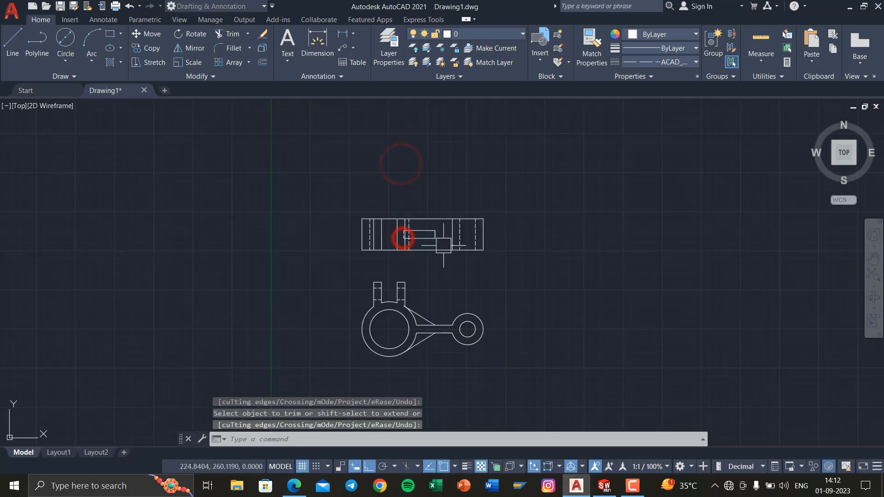
middle_click_drag(428, 307, 436, 261)
scroll(436, 261, "up", 2)
scroll(414, 276, "up", 4)
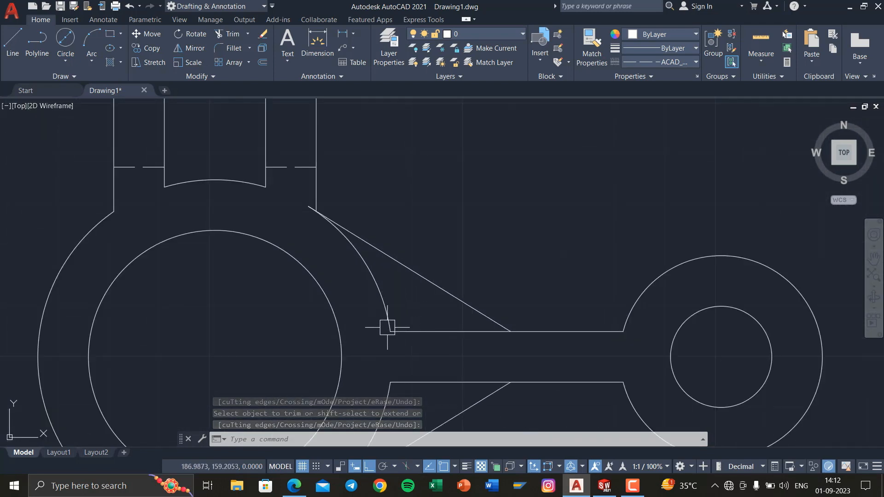
scroll(420, 287, "down", 4)
type("xl")
key("Return")
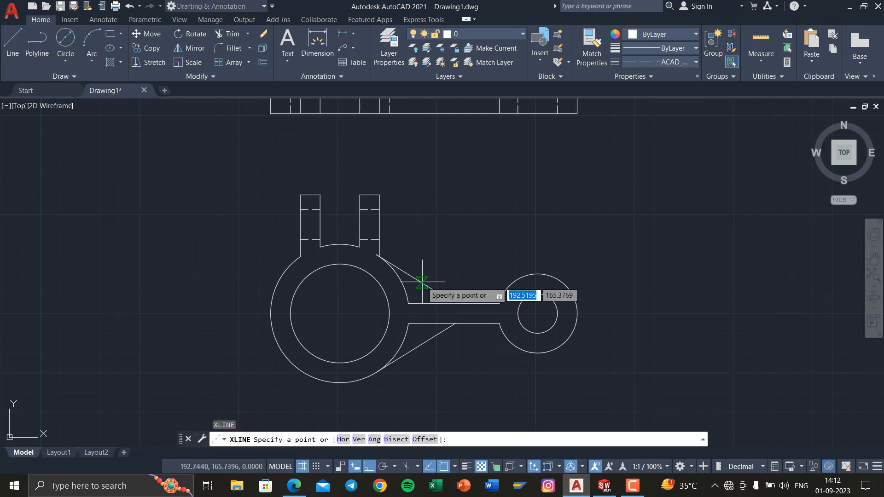
left_click(357, 440)
scroll(391, 331, "up", 4)
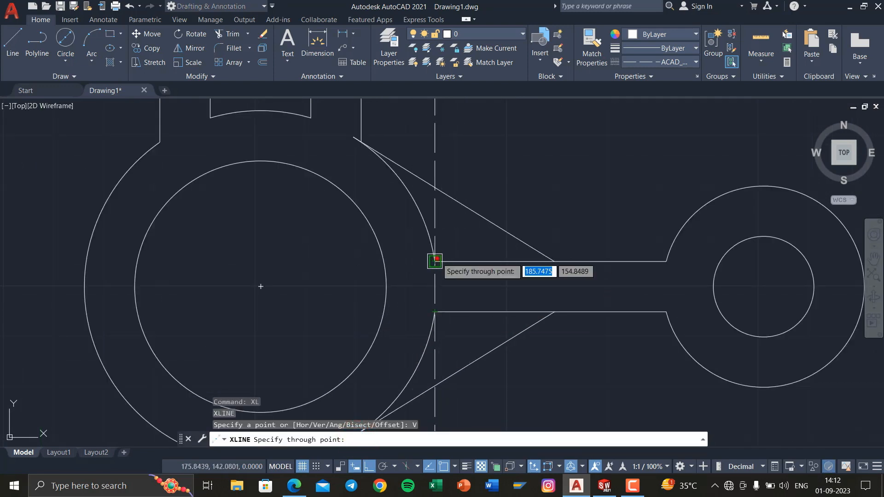
left_click(435, 261)
key("Escape")
key("Escape")
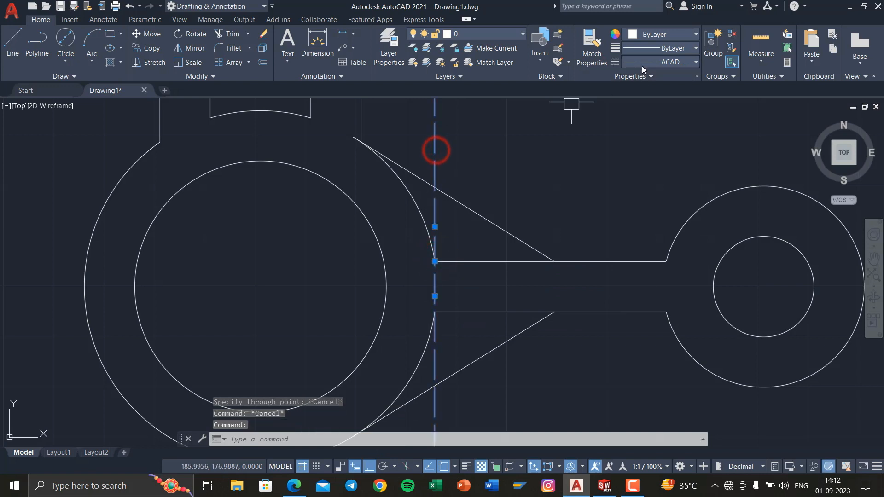
Change the construction line's linetype to ByLayer and reset the current linetype to ByLayer
left_click(642, 65)
left_click(643, 74)
key("Escape")
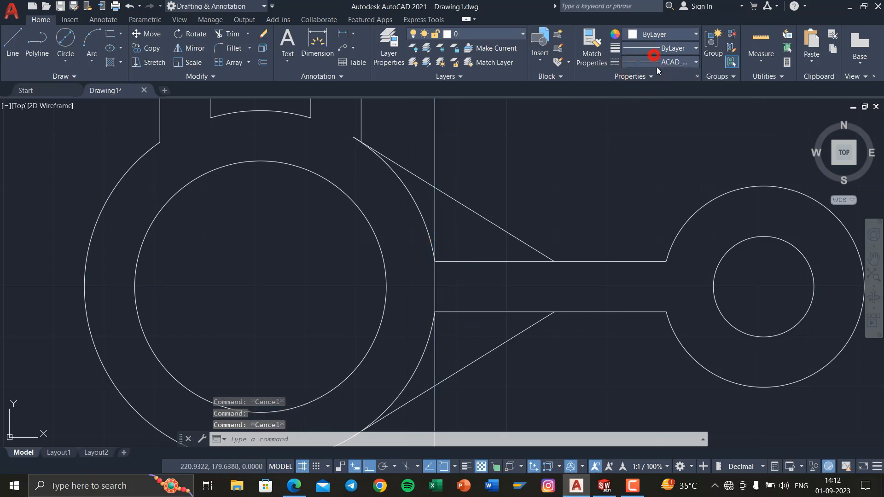
left_click(656, 64)
left_click(656, 76)
Trim the construction line to the top view's outline and delete its leftover piece through the front view
scroll(628, 121, "down", 6)
middle_click_drag(610, 111, 565, 254)
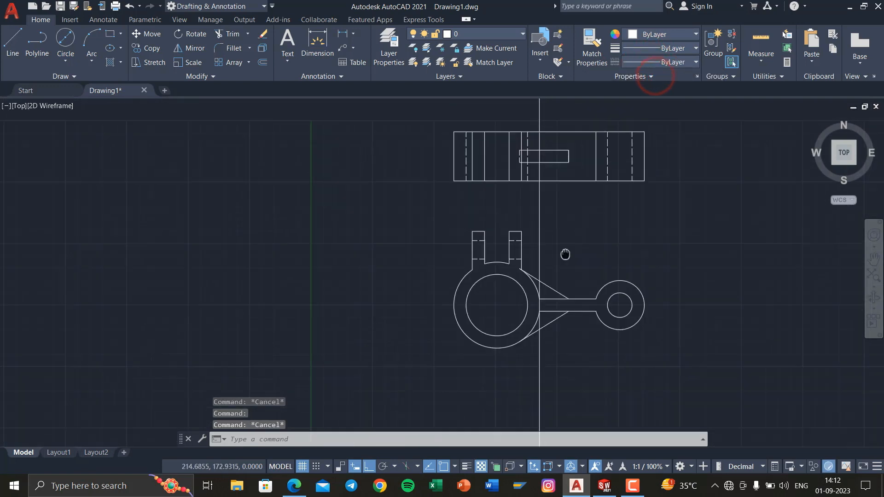
scroll(566, 254, "up", 2)
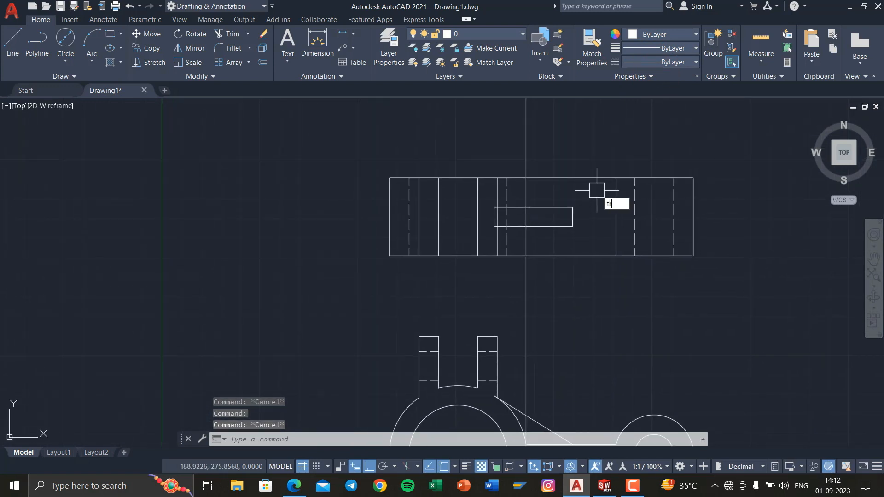
key("Return")
left_click(523, 134)
left_click(528, 295)
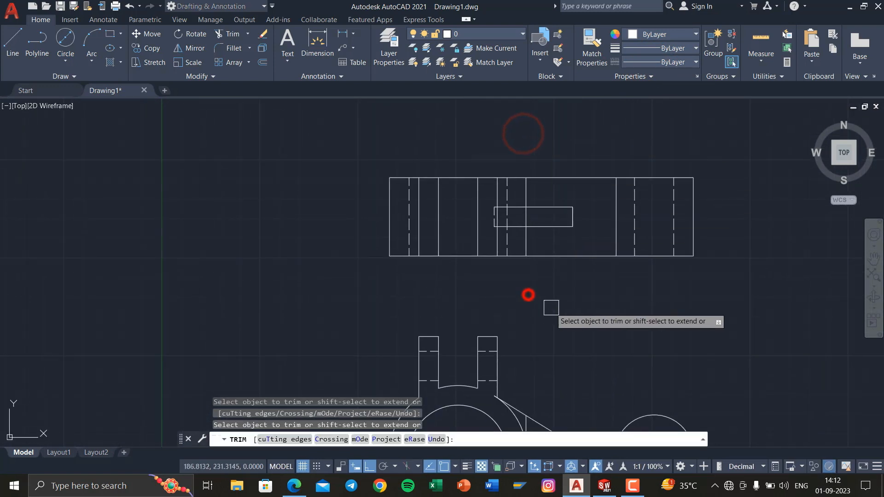
middle_click_drag(552, 308, 505, 190)
key("Escape")
left_click(485, 407)
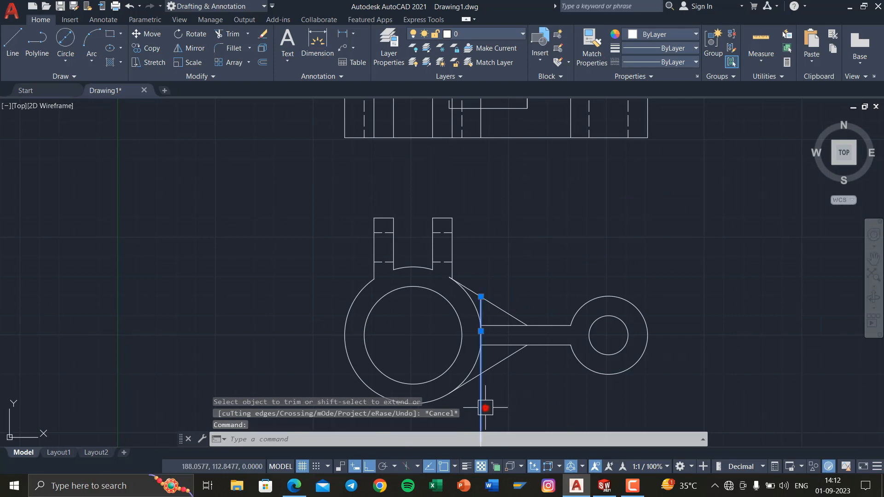
key("Delete")
Trim away the piece of the projected ring edge line that lies inside the rib in the top view
scroll(470, 223, "up", 3)
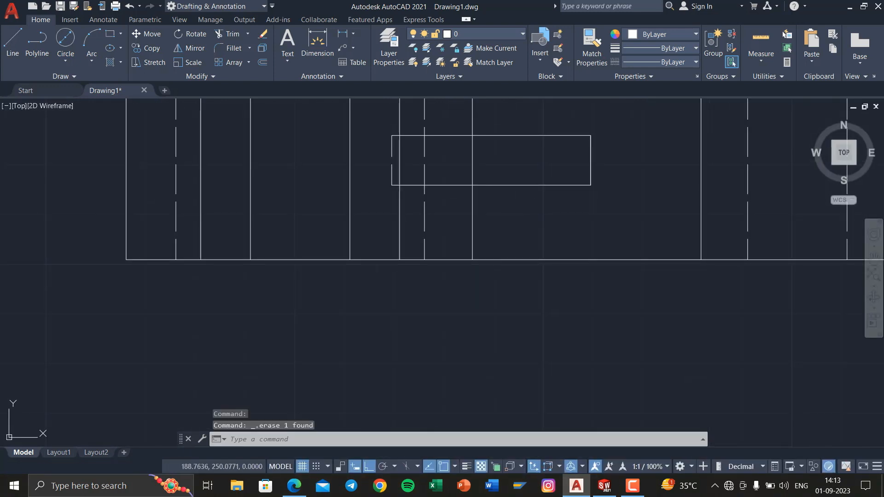
mouse_move(493, 198)
middle_mouse_down()
mouse_move(493, 256)
mouse_move(478, 260)
mouse_move(468, 289)
mouse_move(437, 253)
middle_mouse_up()
type("tr")
key("Return")
left_click(478, 204)
left_click(475, 209)
key("Return")
Switch to SOLIDWORKS to examine the hidden lug hole lines in the model's top view, and return to AutoCAD
scroll(475, 209, "down", 5)
scroll(437, 279, "up", 4)
scroll(460, 298, "down", 2)
mouse_move(461, 299)
middle_mouse_down()
mouse_move(449, 233)
mouse_move(472, 292)
mouse_move(461, 306)
middle_mouse_up()
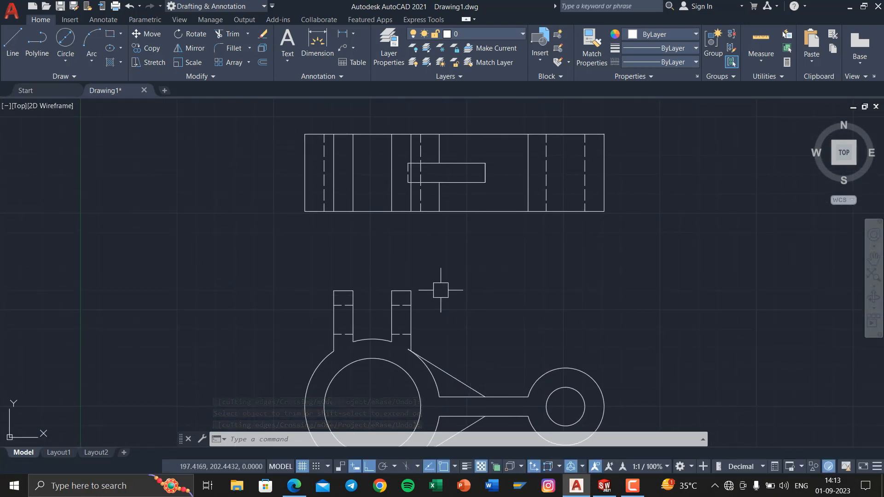
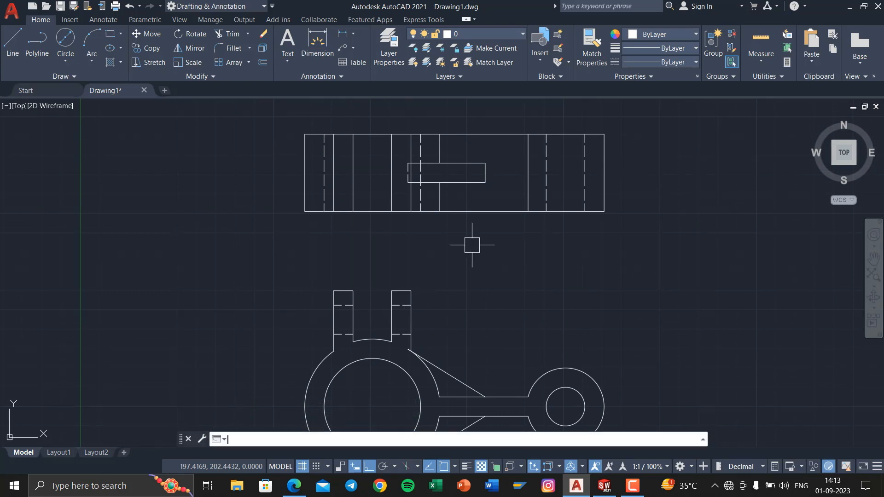
key("super")
key("super")
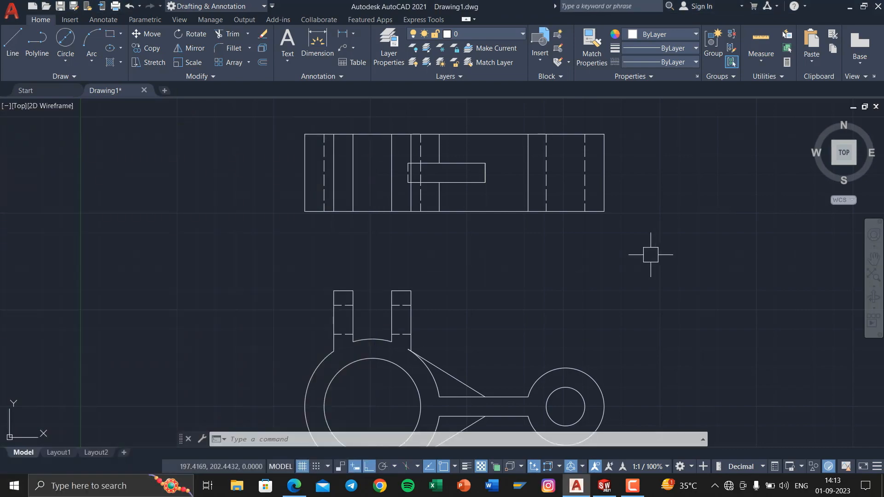
key("super+Tab")
left_click(547, 133)
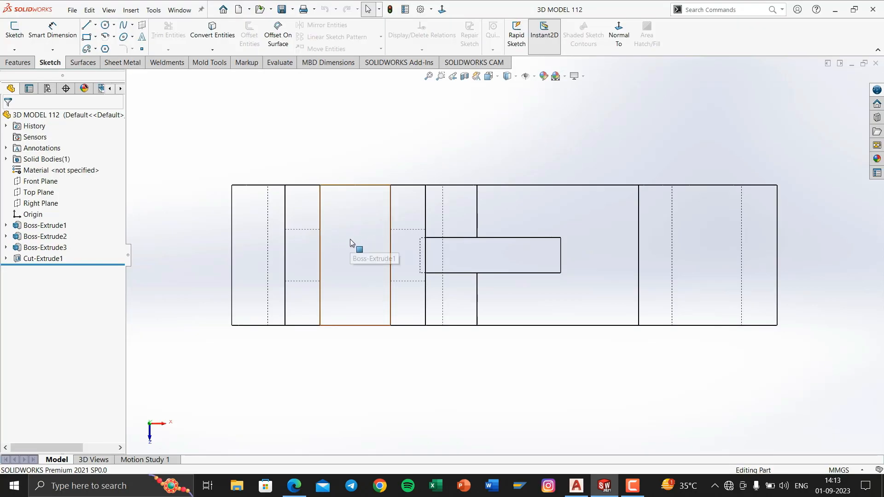
key("super+Tab")
left_click(372, 158)
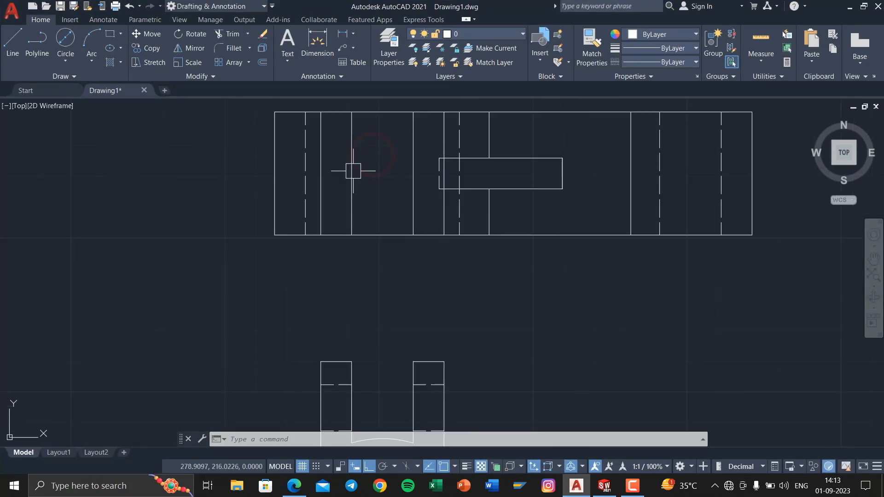
With linetype ACAD_ISO02W100, draw a horizontal line from the midpoint of the left lug's outer edge to the right lug's outer edge in the top view
left_click(664, 62)
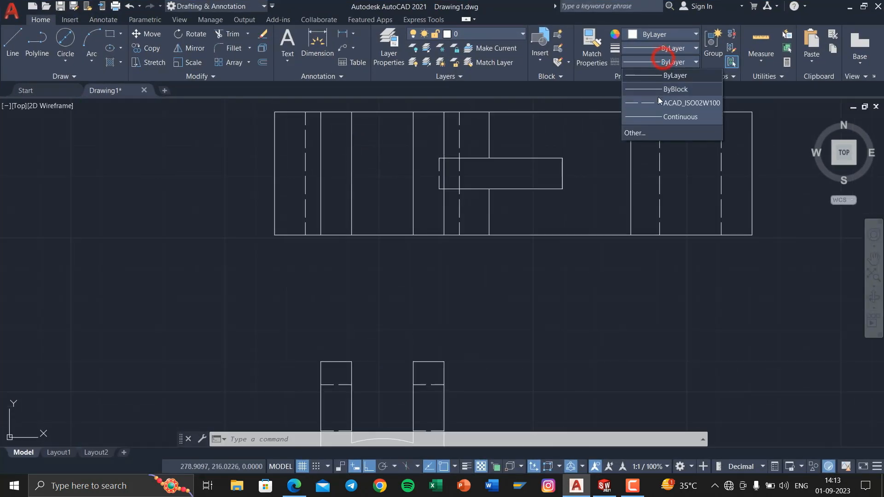
left_click(658, 106)
left_click(13, 45)
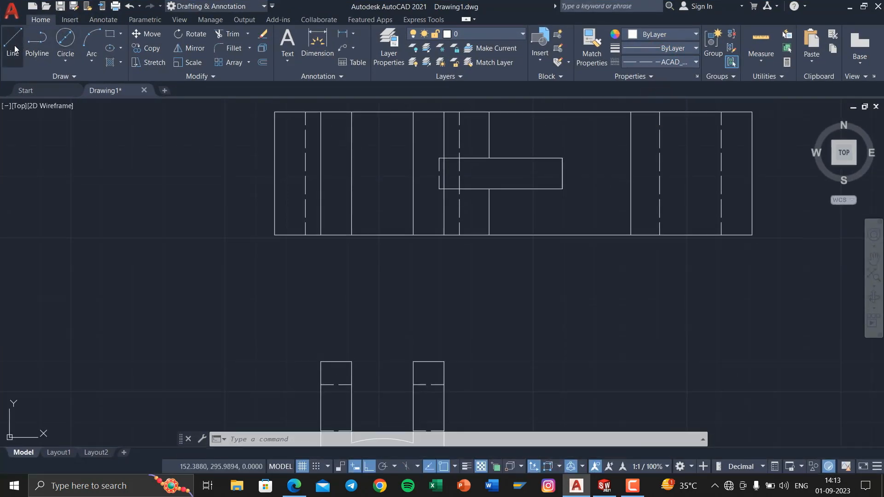
left_click(319, 171)
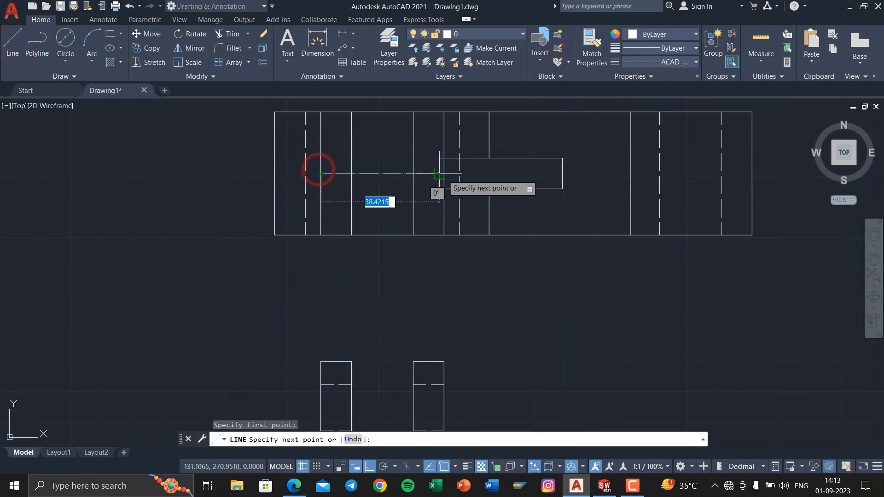
scroll(444, 174, "up", 4)
scroll(430, 168, "down", 2)
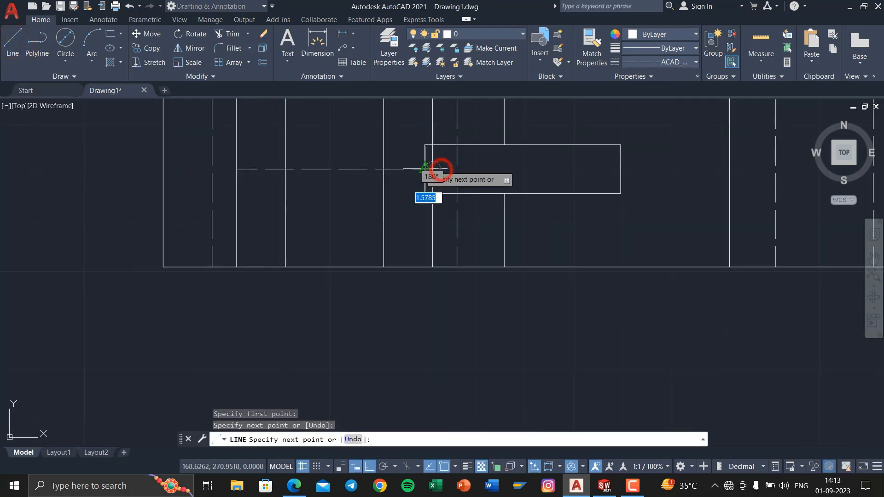
key("Escape")
key("Escape")
key("Escape")
Offset the dashed horizontal lug hole line in the top view by 7.5 to both sides
type("o")
key("Return")
type("7")
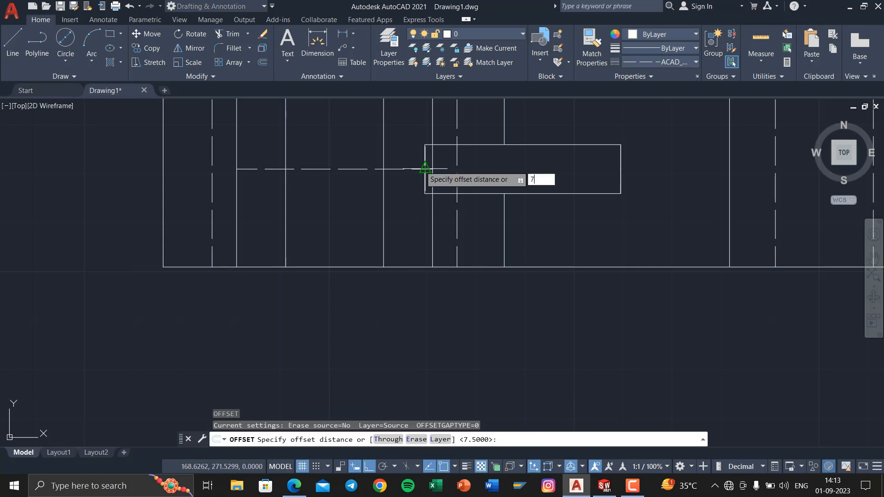
type(".5")
key("Return")
left_click(336, 168)
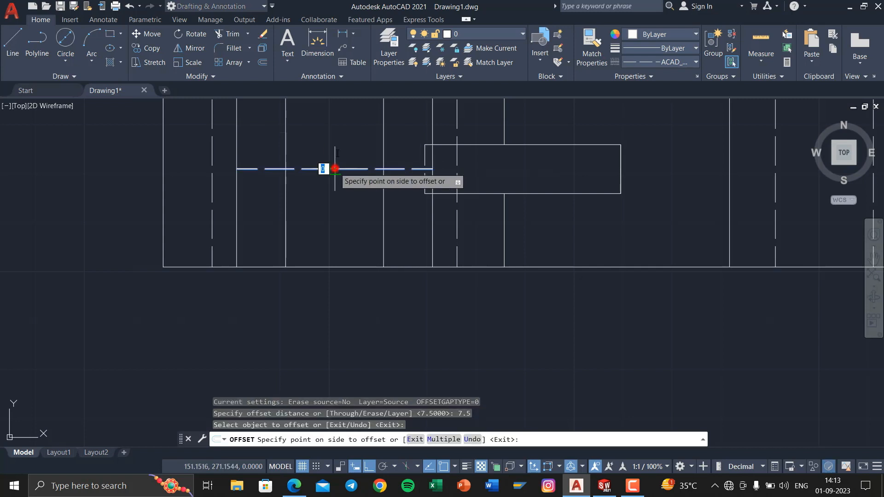
left_click(338, 139)
left_click(336, 169)
left_click(334, 189)
key("Escape")
key("Escape")
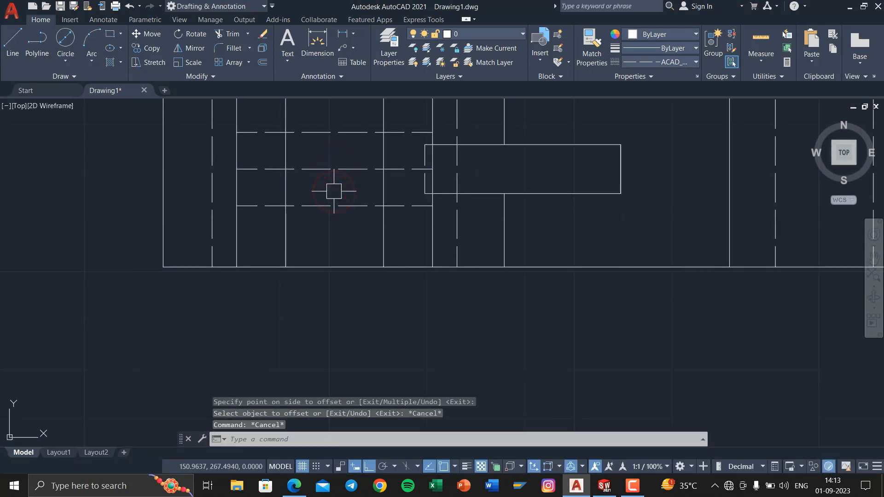
Trim the three dashed hole lines between the two lugs and delete the remaining middle line pieces inside the lugs
type("tr")
key("Return")
left_click_drag(340, 119, 340, 216)
key("Escape")
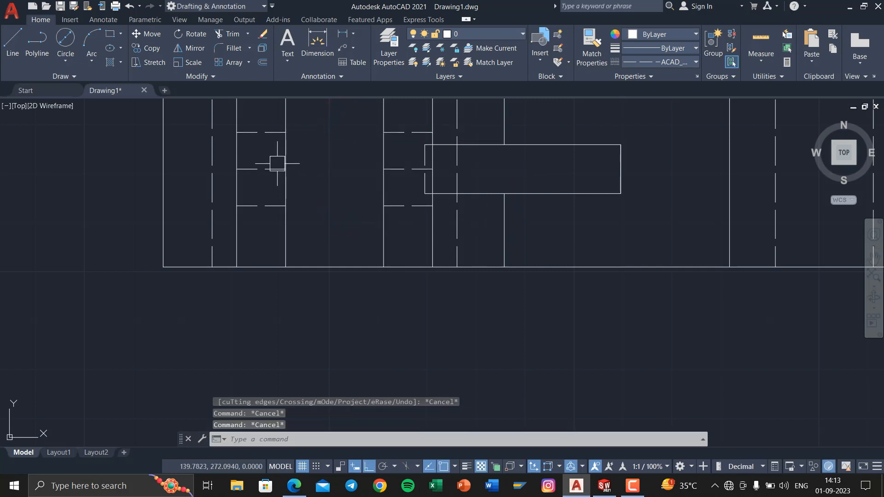
left_click(274, 169)
left_click(401, 169)
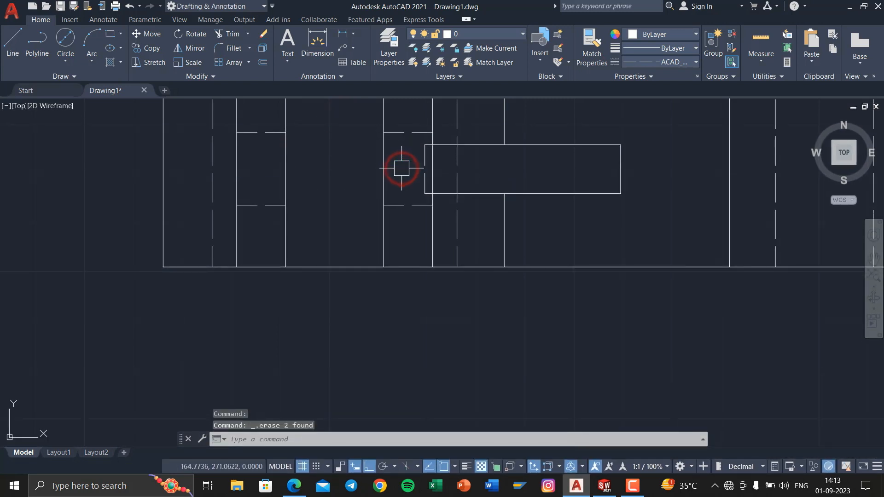
Switch to SOLIDWORKS to examine how the ring edge beside the rib appears in the top and front views, and return to AutoCAD
scroll(402, 168, "down", 5)
scroll(394, 174, "up", 4)
scroll(339, 188, "down", 3)
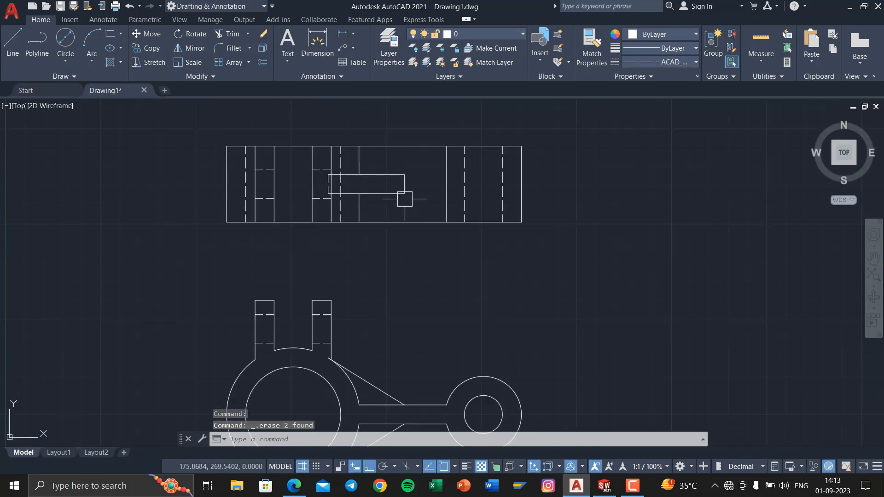
middle_click_drag(405, 199, 404, 173)
mouse_move(438, 220)
middle_mouse_down()
mouse_move(458, 219)
mouse_move(461, 232)
middle_mouse_up()
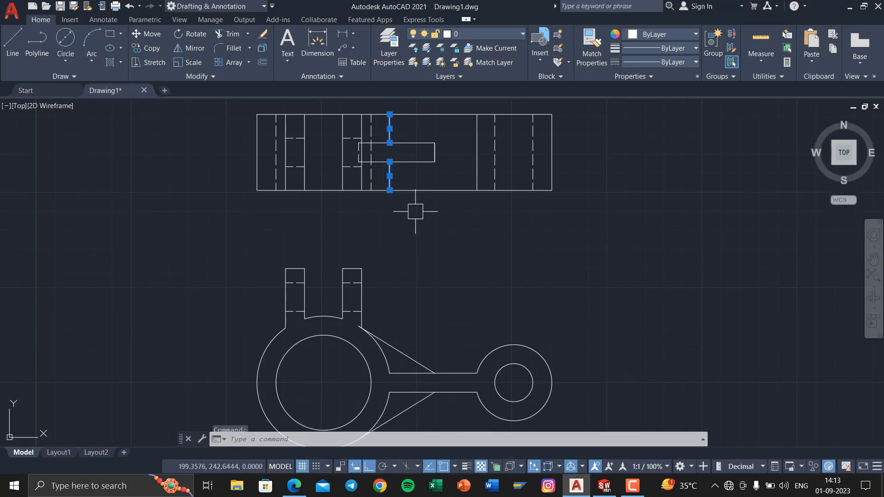
key("super+Tab")
left_click(373, 124)
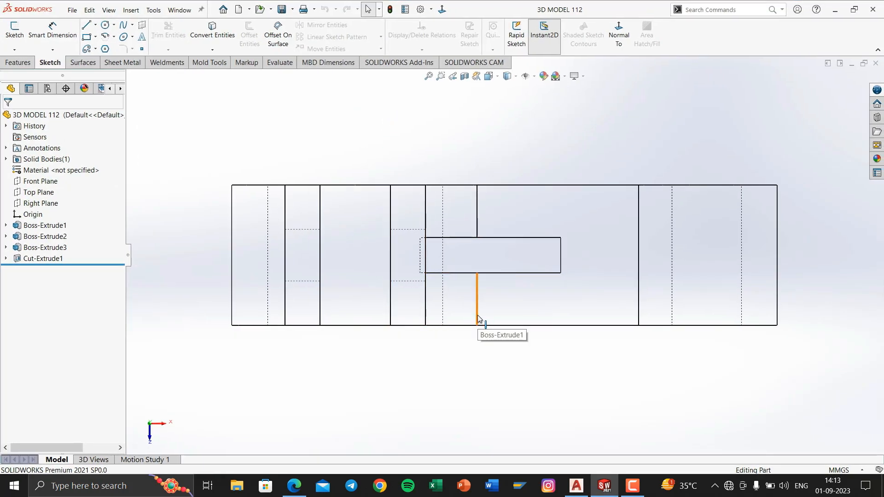
key("ctrl+1")
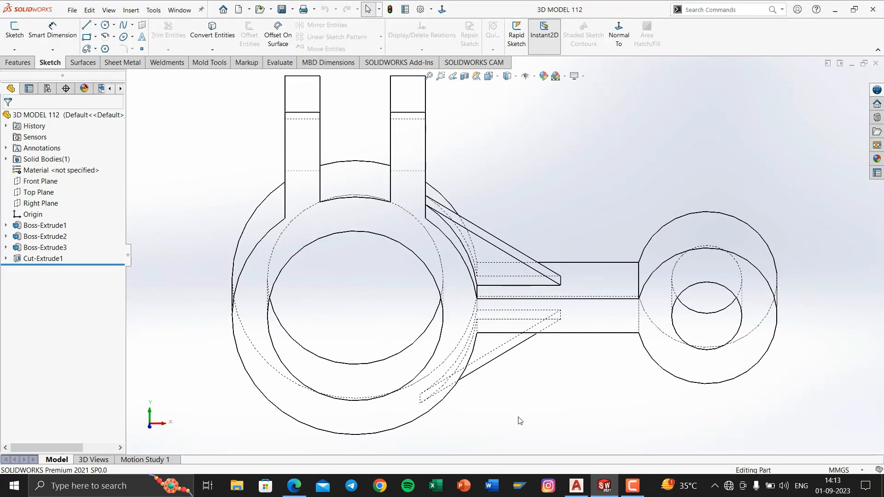
middle_click_drag(517, 421, 487, 324)
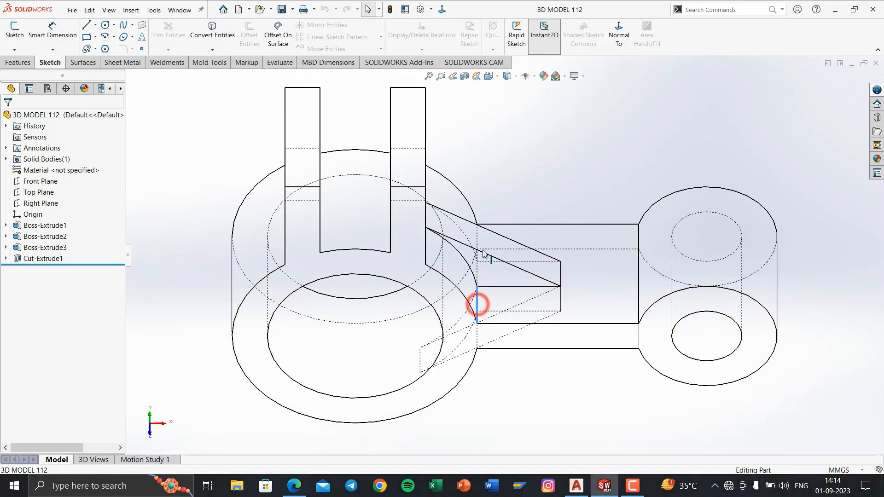
key("Down")
key("Down")
key("Down")
key("Down")
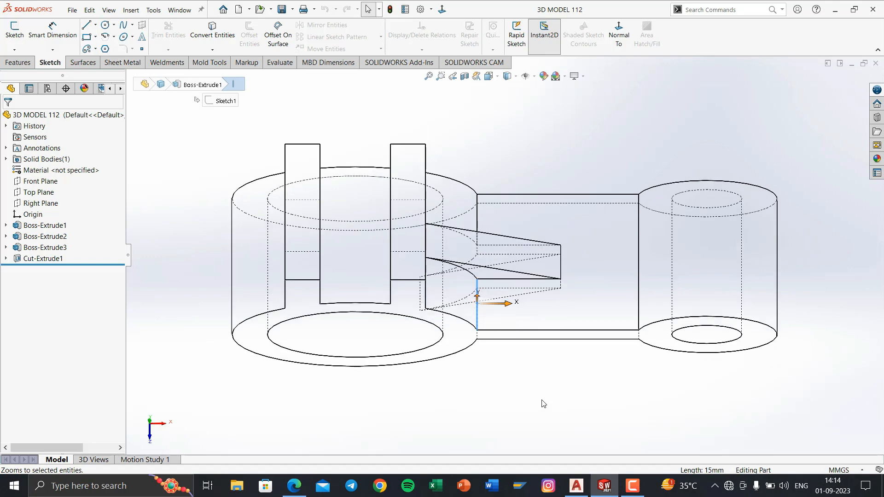
key("Up")
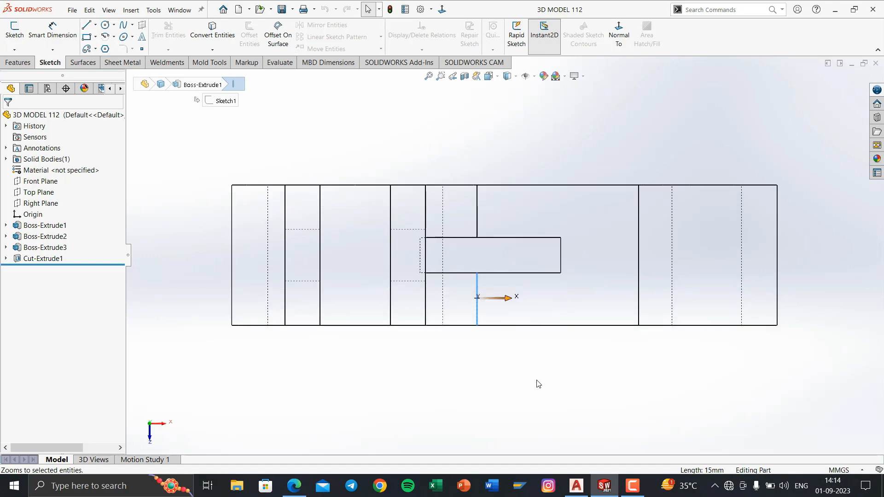
key("Up")
key("Up")
key("Up")
key("Up")
key("Up")
key("Up")
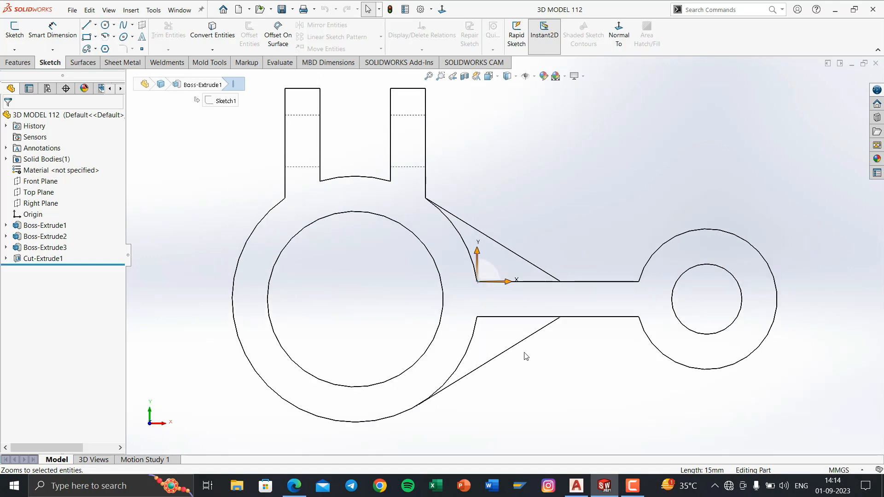
key("Down")
key("Down")
key("Down")
key("Down")
key("Down")
key("Down")
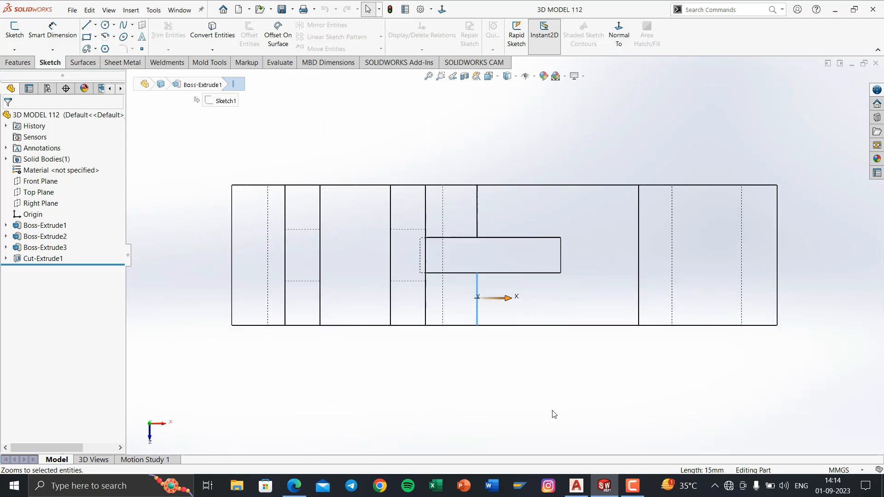
key("super+Tab")
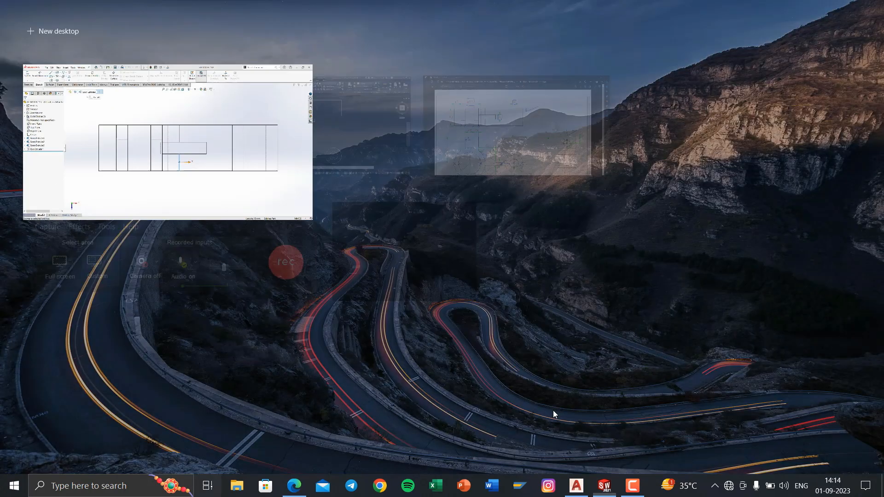
left_click(335, 155)
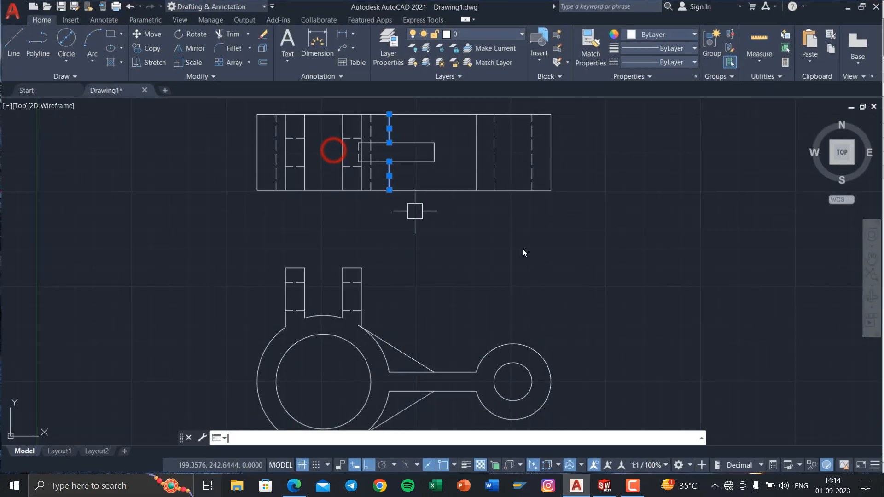
middle_click_drag(597, 328, 518, 257)
key("super")
type("lock screen settings")
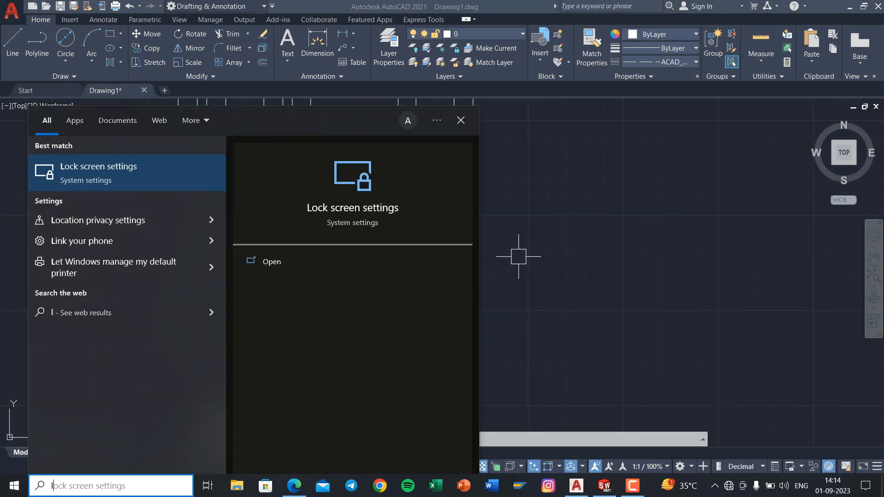
key("Return")
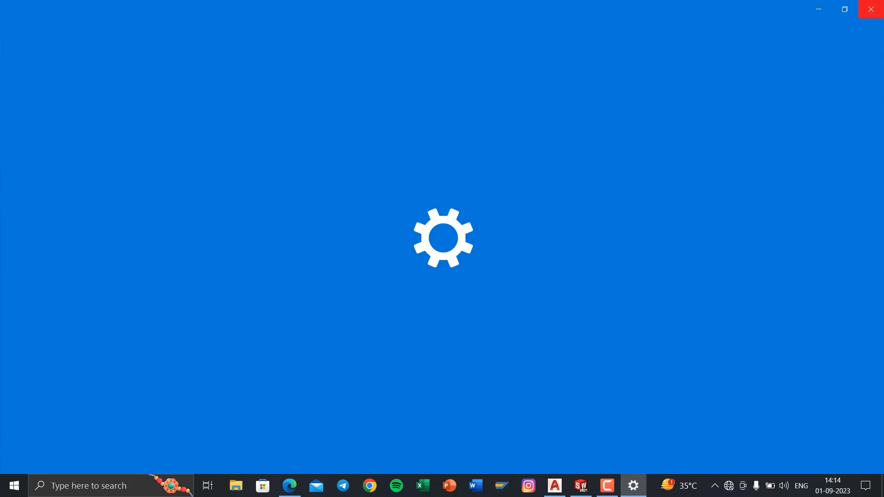
left_click(871, 9)
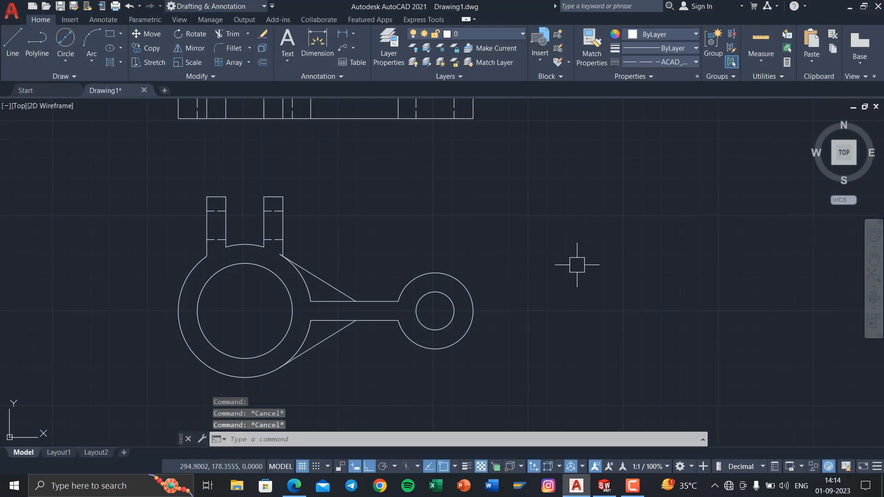
Draw horizontal construction lines through the top of the lugs and the lowest point of the large ring in the front view
key("Return")
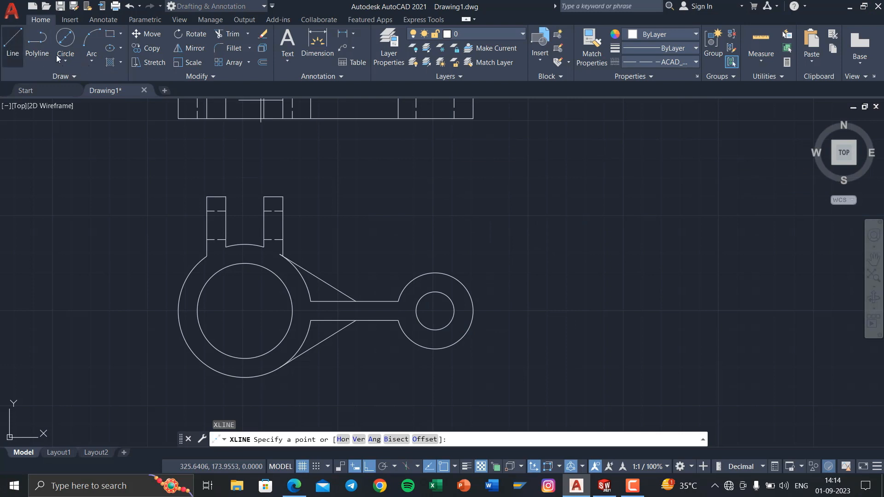
left_click(343, 440)
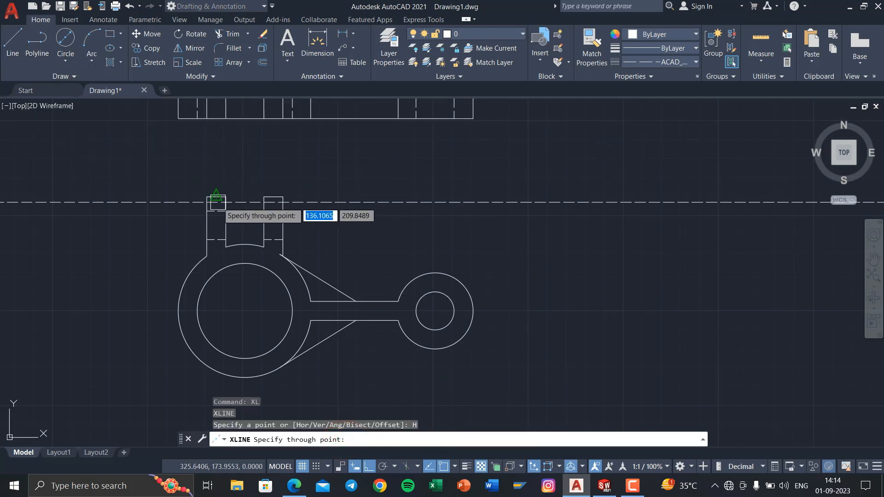
left_click(216, 197)
middle_click_drag(282, 358, 308, 314)
left_click(270, 332)
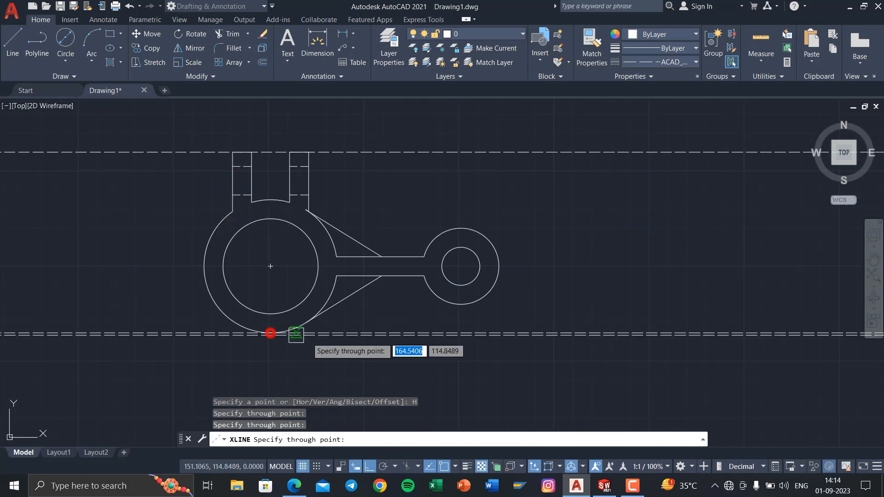
key("Escape")
key("Escape")
Set the linetype of both horizontal construction lines to ByLayer
left_click(621, 382)
left_click(537, 134)
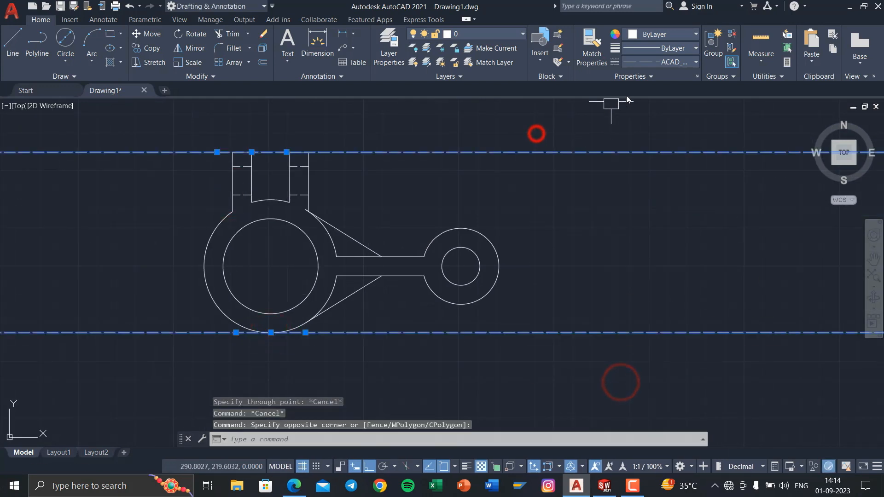
left_click(630, 63)
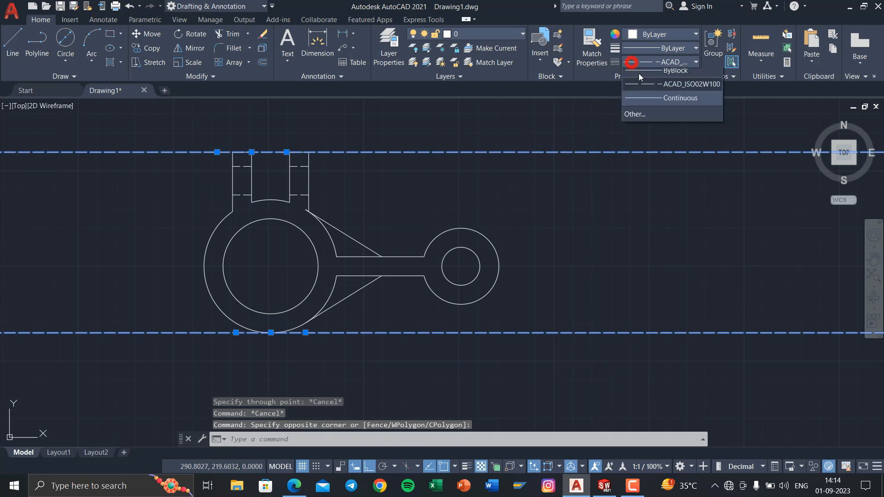
left_click(647, 78)
middle_click_drag(608, 203, 492, 223)
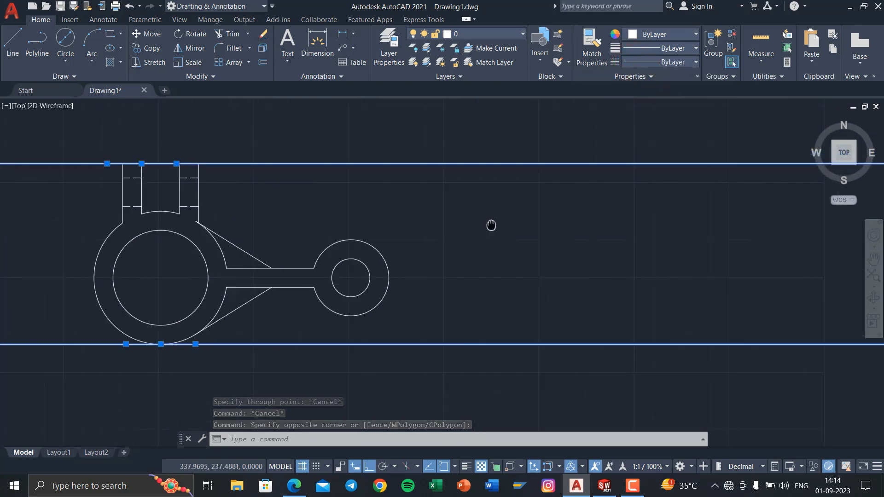
key("Escape")
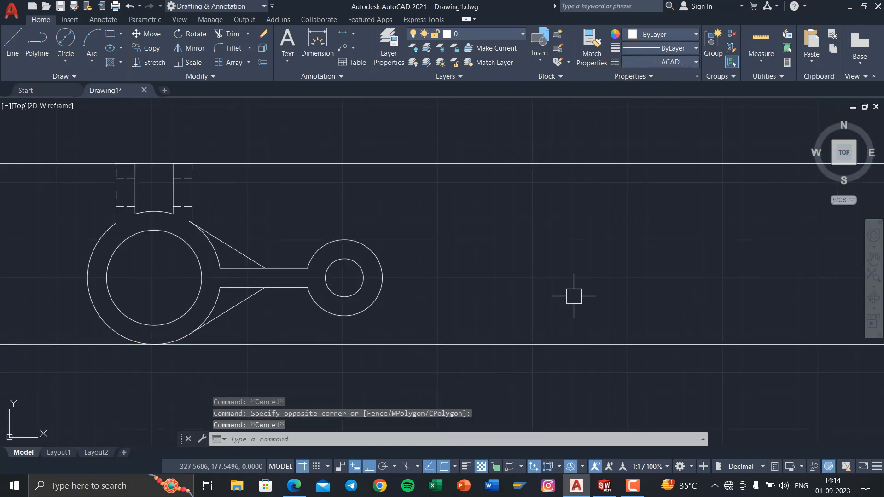
Switch to the 3D MODEL 112 PDF drawing in Edge to check the side view's dimensions, and return to AutoCAD
key("super+Tab")
left_click(476, 125)
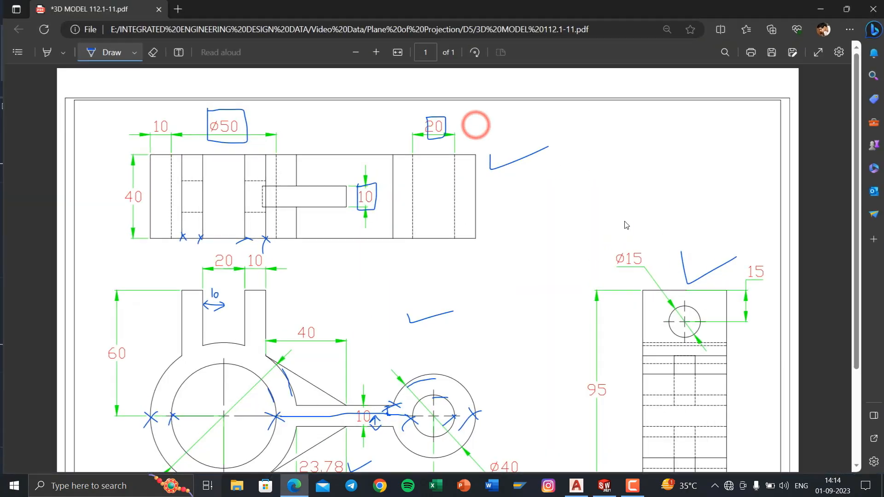
scroll(626, 225, "down", 3)
key("super+Tab")
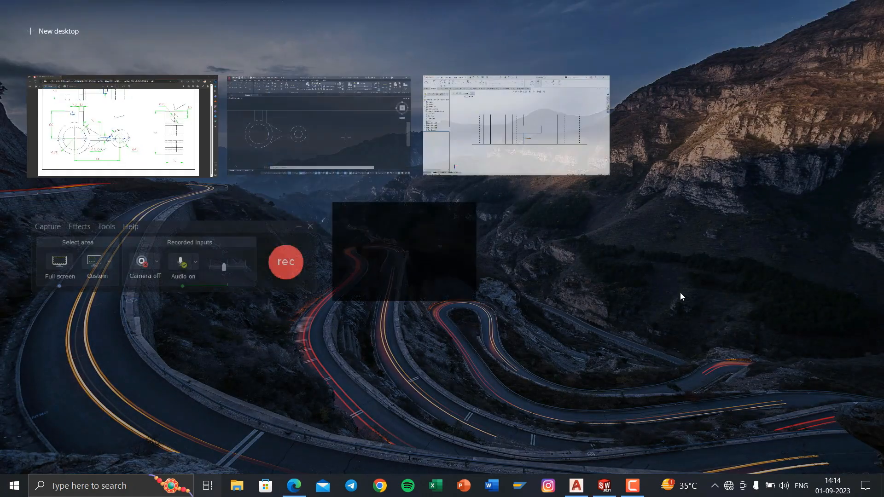
left_click(354, 130)
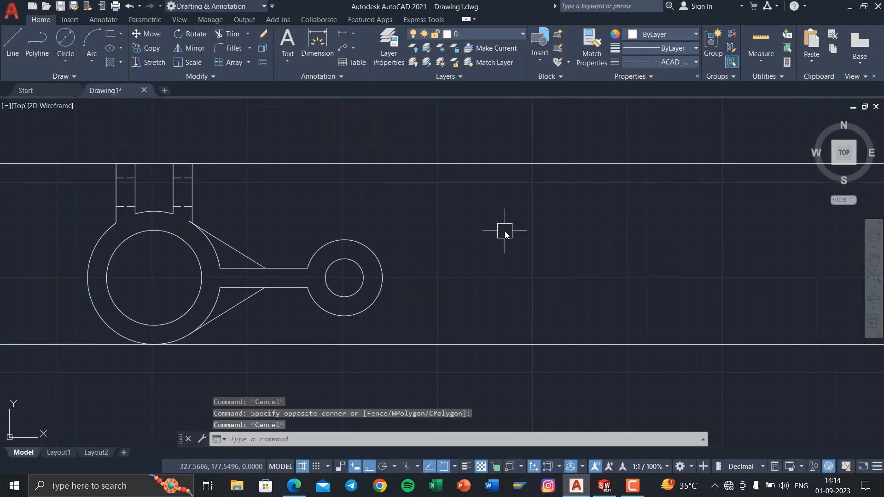
type("l")
key("Return")
left_click(462, 344)
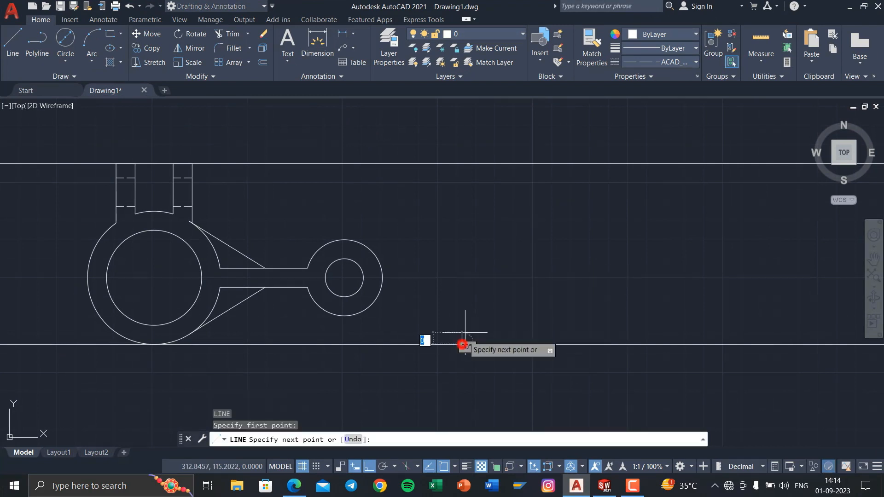
key("Escape")
key("Escape")
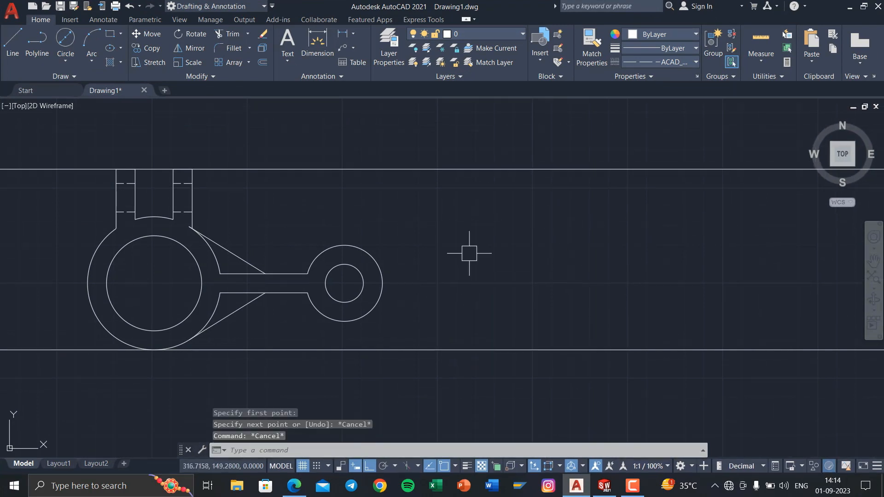
Set the current linetype to ByLayer and draw the side view's outline 40 wide between the two horizontal construction lines
left_click(657, 61)
left_click(657, 73)
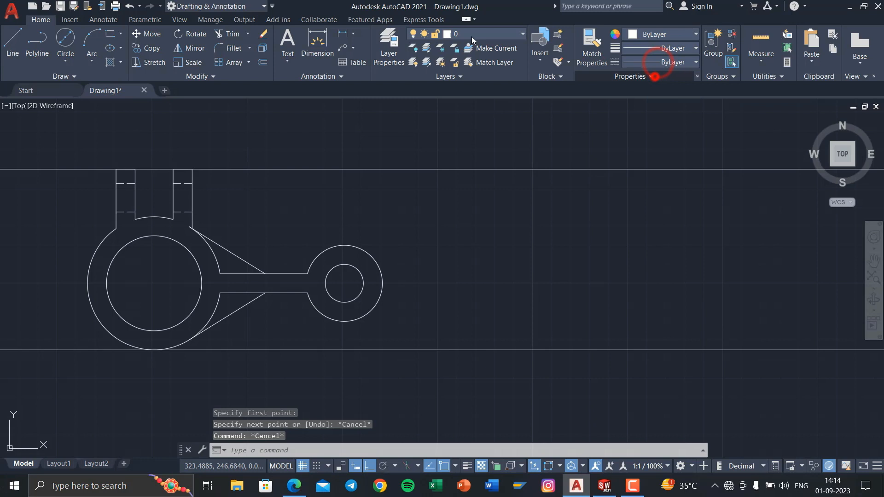
left_click(18, 47)
left_click(449, 344)
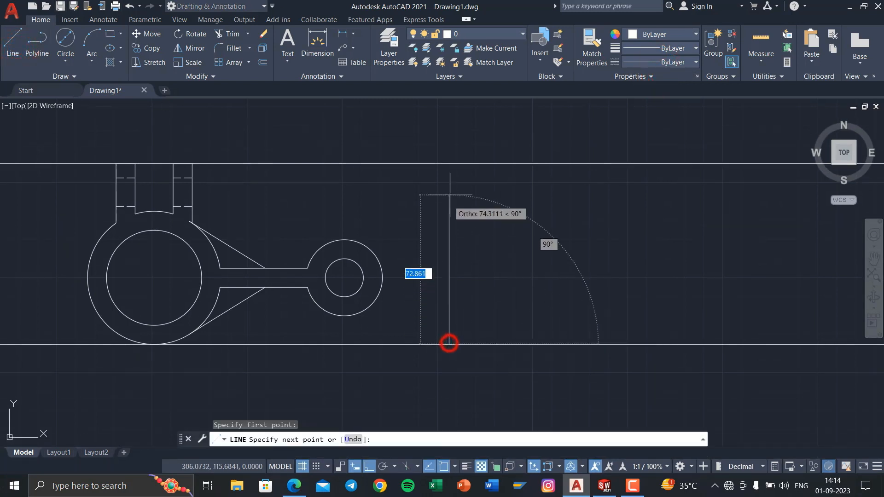
left_click(449, 164)
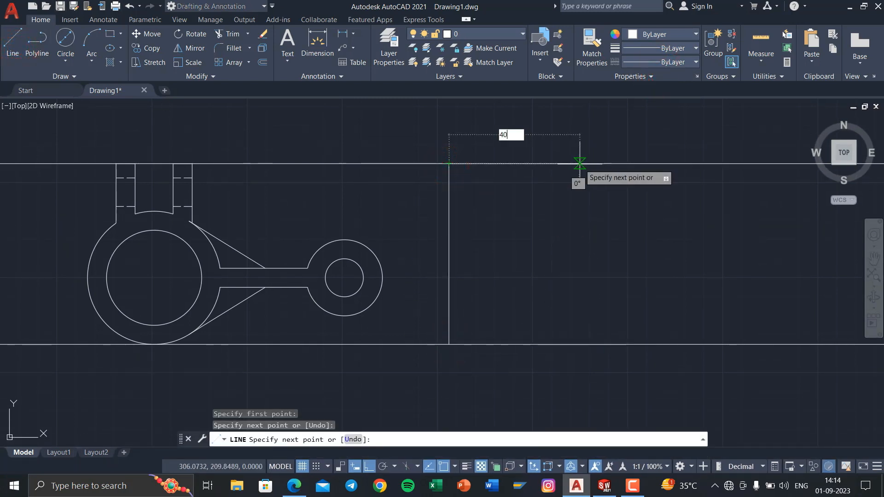
type("40")
key("Return")
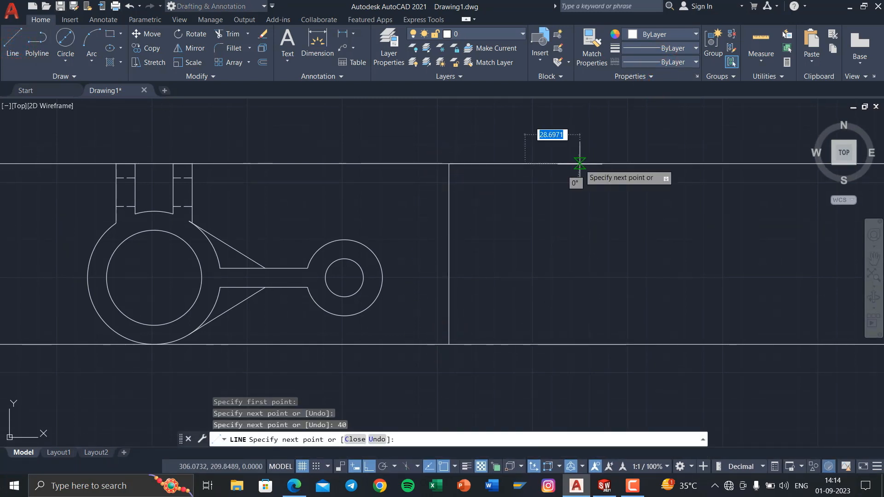
left_click(525, 344)
right_click(454, 344)
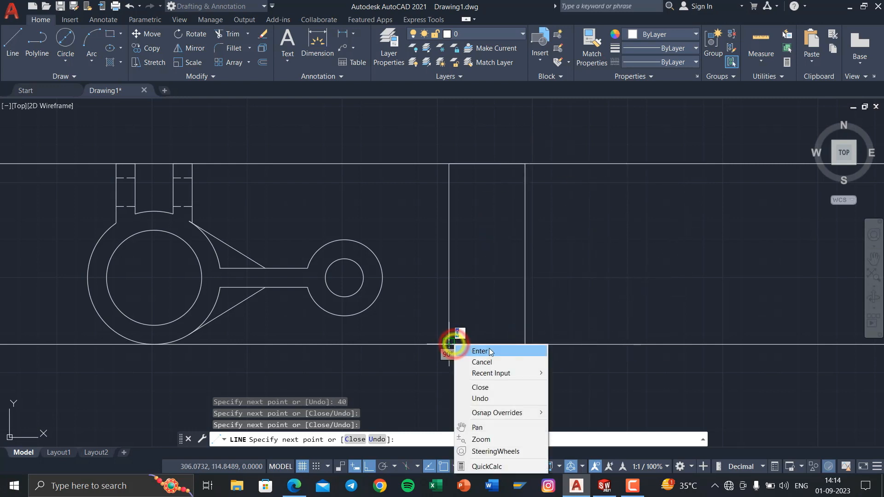
left_click(487, 349)
Erase the two horizontal construction lines bounding the front and side views
scroll(468, 267, "down", 4)
left_click(539, 317)
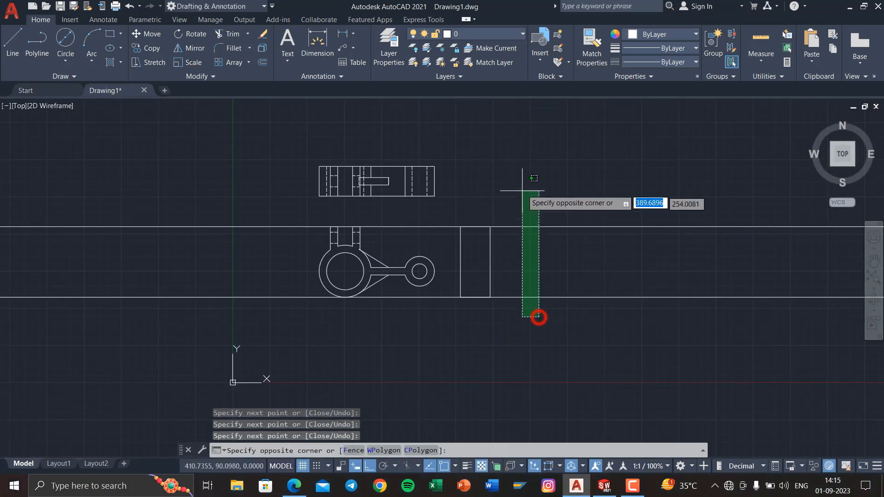
left_click(521, 180)
key("Delete")
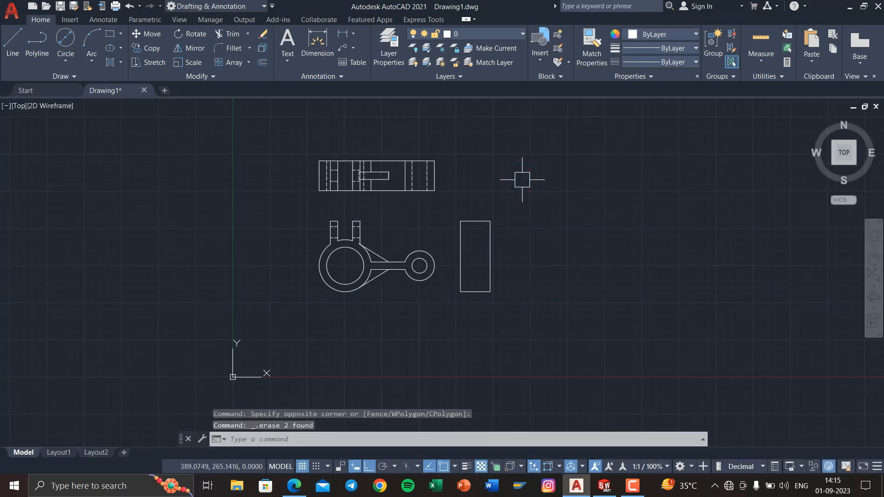
Draw horizontal construction lines through the top and bottom of the small ring and the lowest point of the large ring
scroll(485, 239, "up", 4)
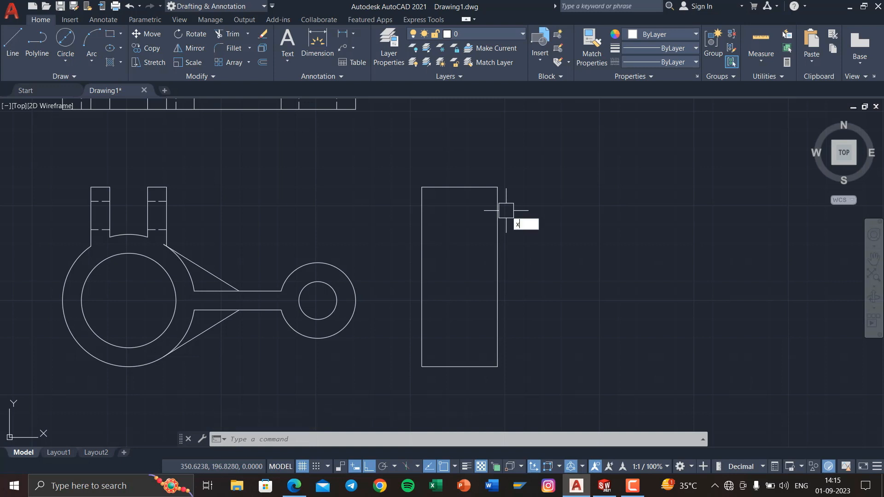
type("l")
key("Return")
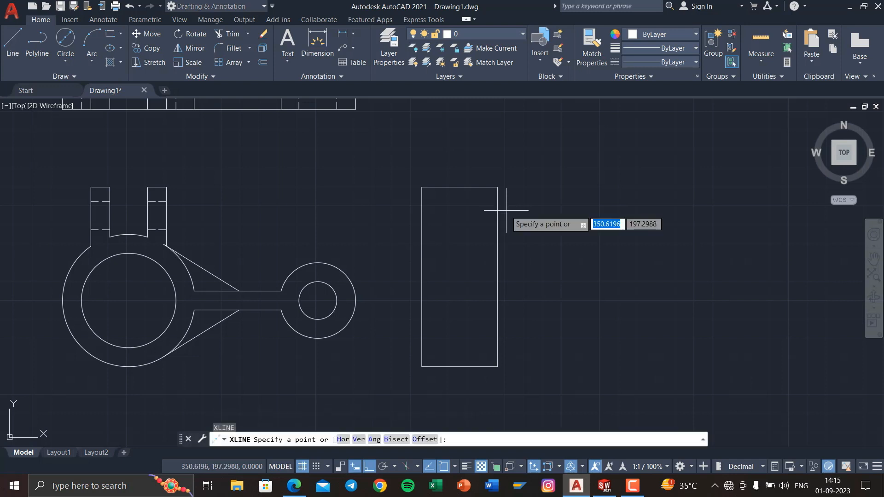
left_click(346, 440)
left_click(323, 265)
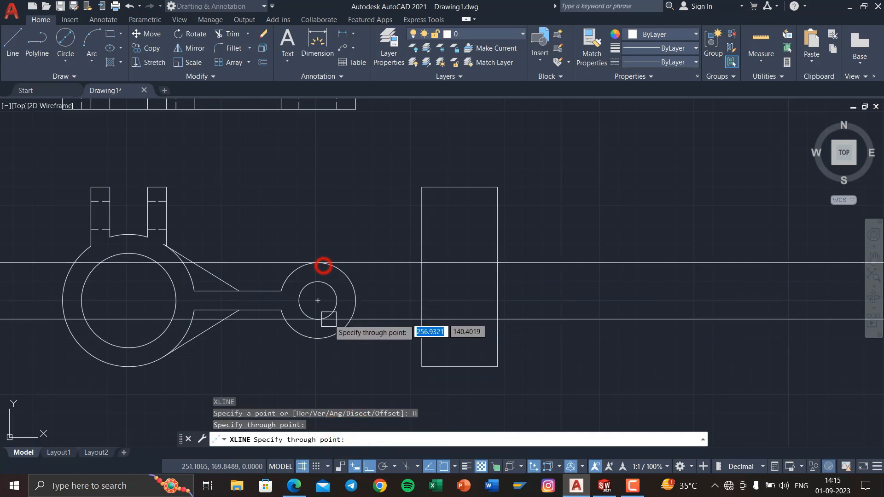
left_click(319, 339)
middle_click_drag(164, 372, 151, 390)
left_click(221, 344)
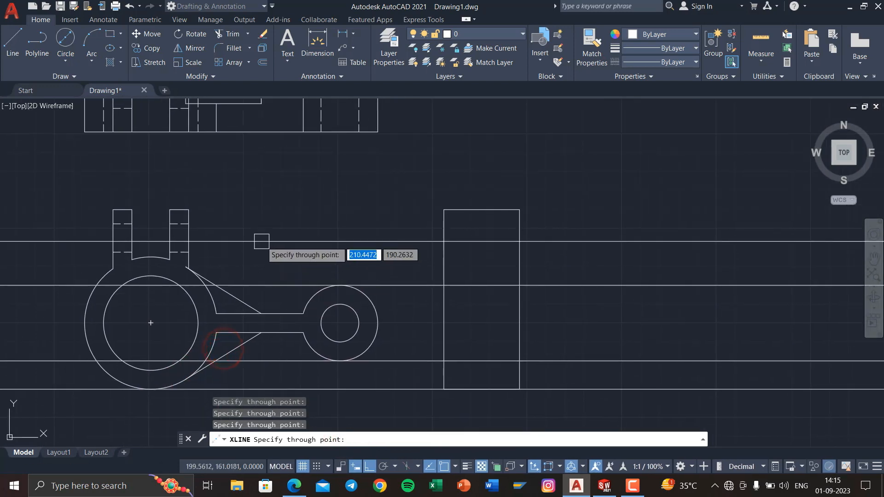
Add a horizontal construction line where the upper rib line crosses the right lug's outer edge, and end the command
scroll(347, 239, "up", 6)
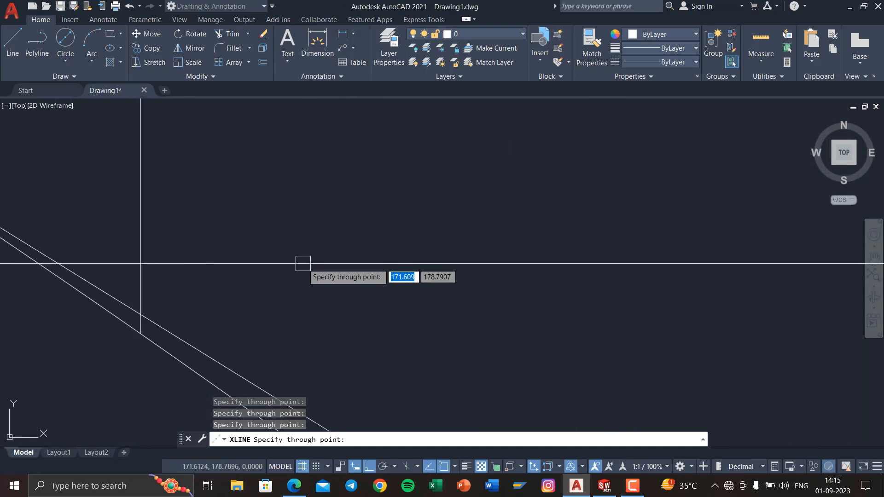
middle_click_drag(303, 264, 516, 212)
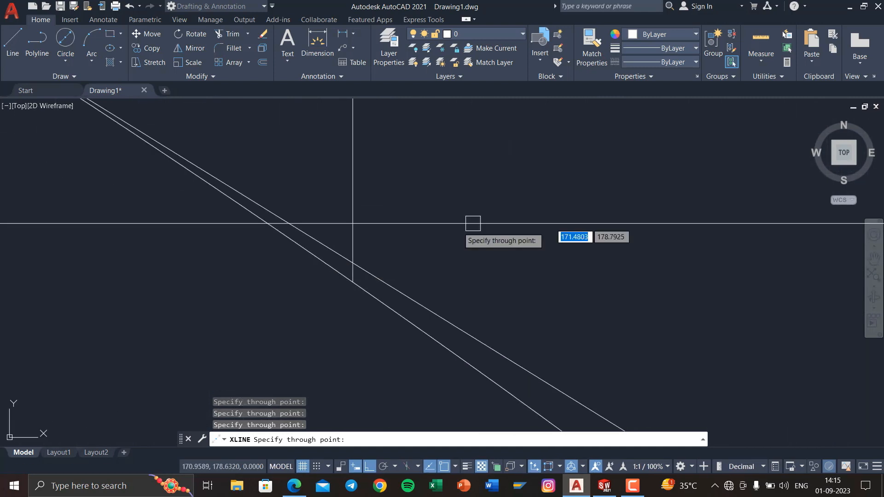
left_click(352, 263)
scroll(486, 198, "down", 6)
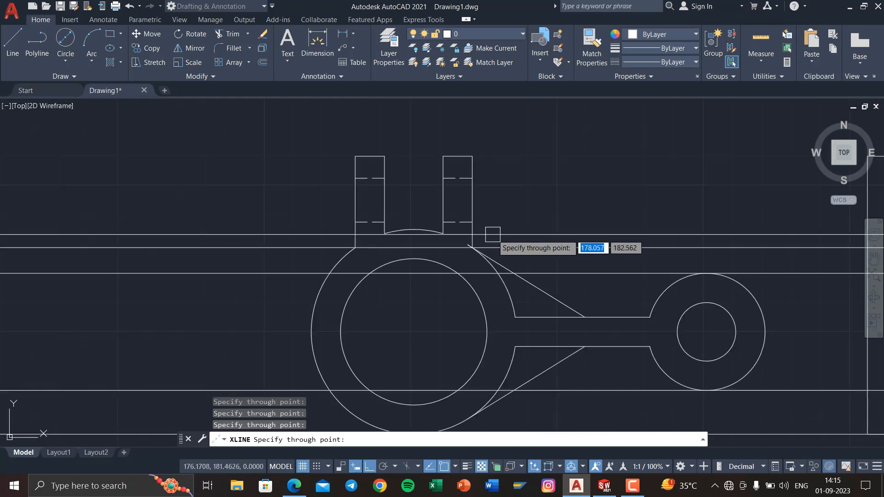
middle_click_drag(483, 229, 294, 200)
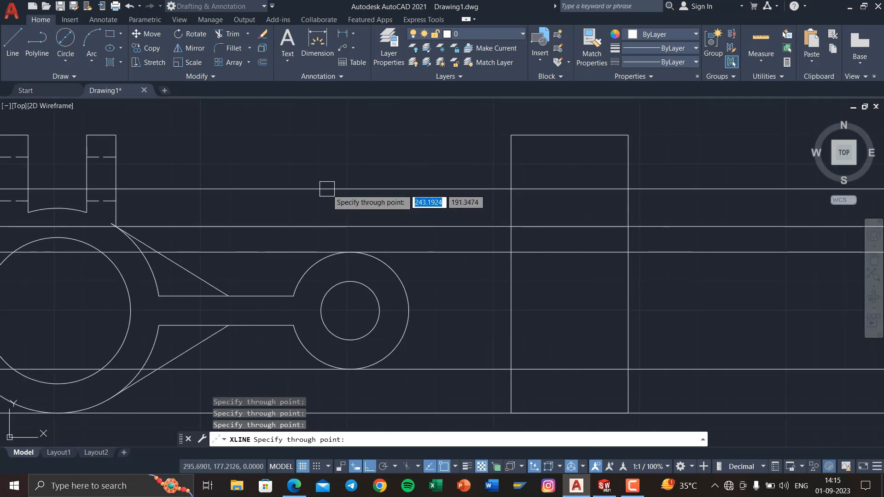
middle_click_drag(327, 188, 383, 152)
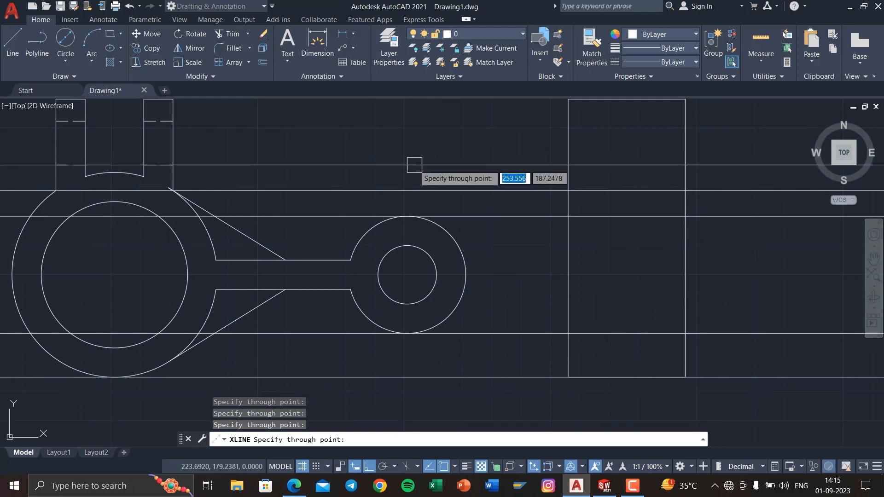
scroll(161, 258, "up", 2)
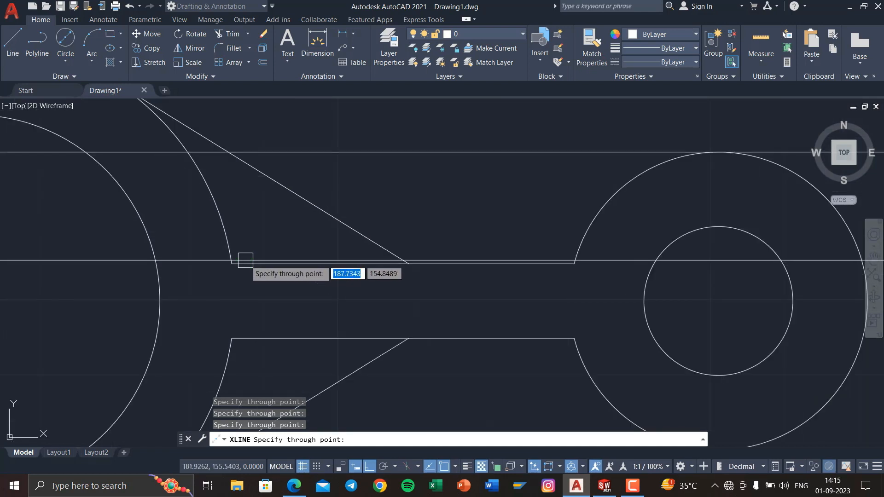
scroll(405, 226, "down", 4)
key("Escape")
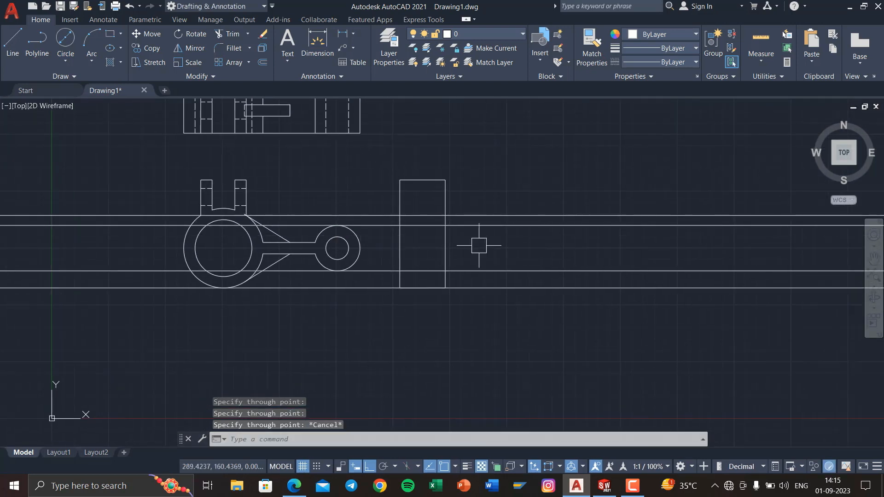
Trim the horizontal construction lines on both sides of the side-view rectangle
type("tr")
key("Return")
left_click(514, 326)
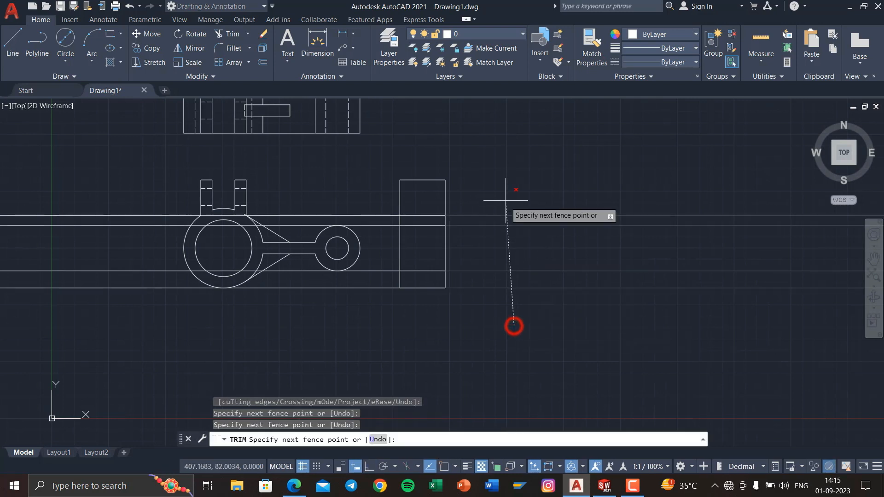
left_click(505, 197)
left_click(371, 319)
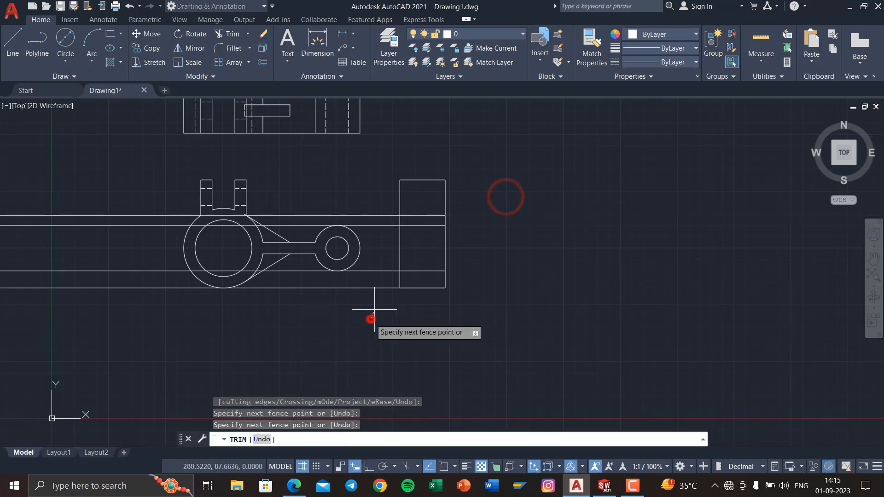
left_click(370, 192)
middle_click_drag(372, 304, 549, 323)
key("Escape")
key("Escape")
Erase the four leftover construction line pieces running through the front view
left_click(340, 331)
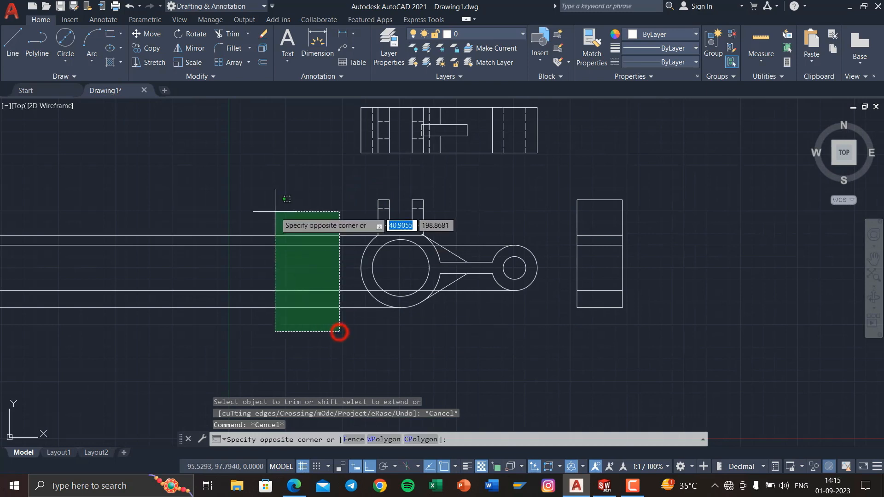
left_click(275, 212)
key("Delete")
Switch to the 3D MODEL 112 PDF in Edge to check the side view's hole dimensions and hidden lines, and return to AutoCAD
scroll(408, 244, "up", 4)
middle_click_drag(408, 244, 316, 237)
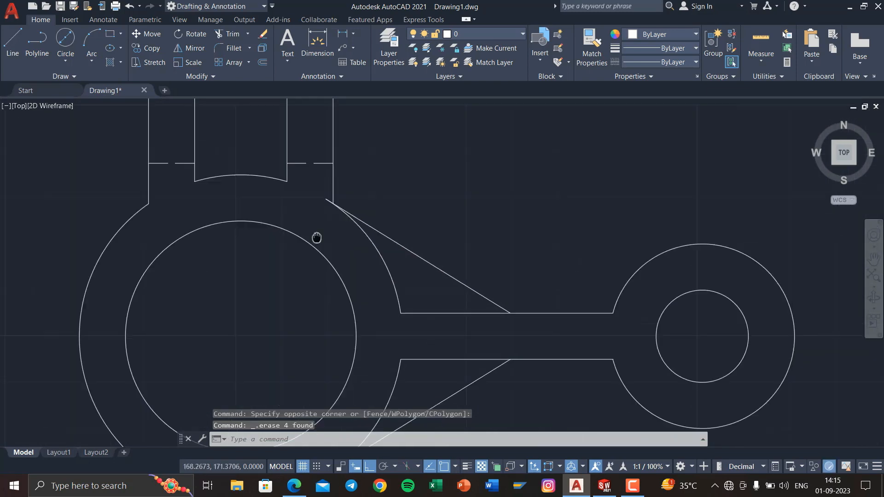
scroll(348, 250, "down", 6)
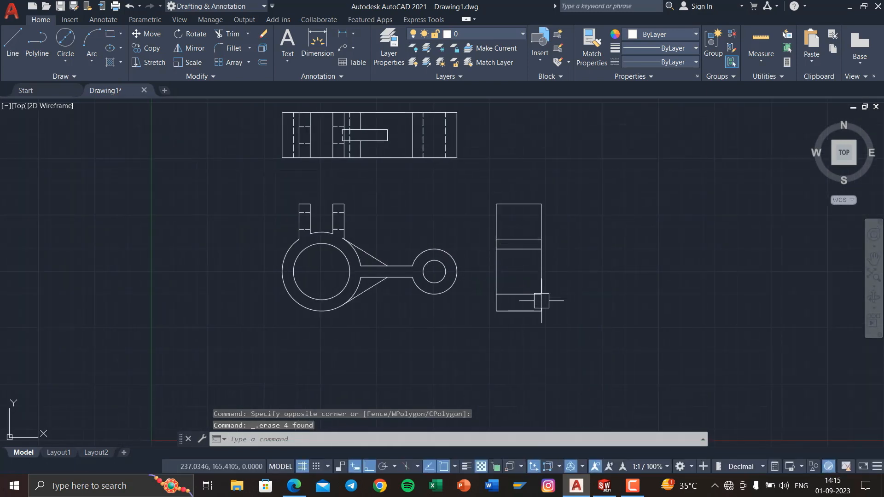
key("super+Tab")
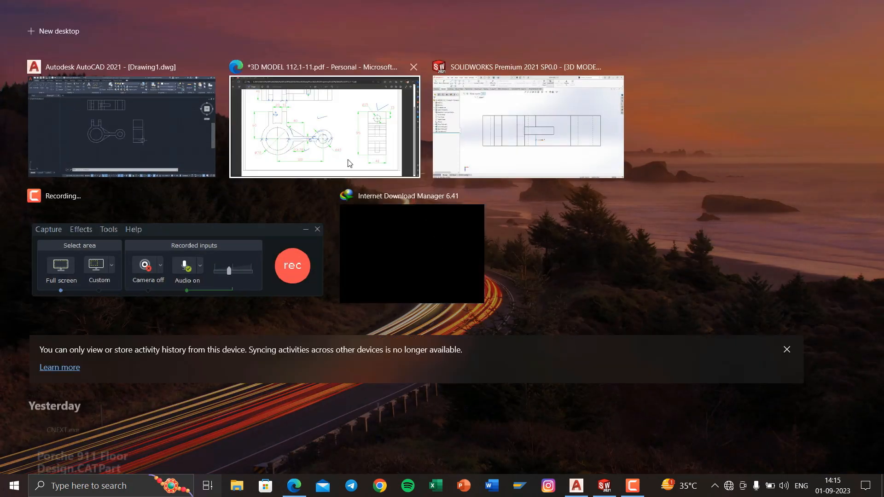
left_click(348, 162)
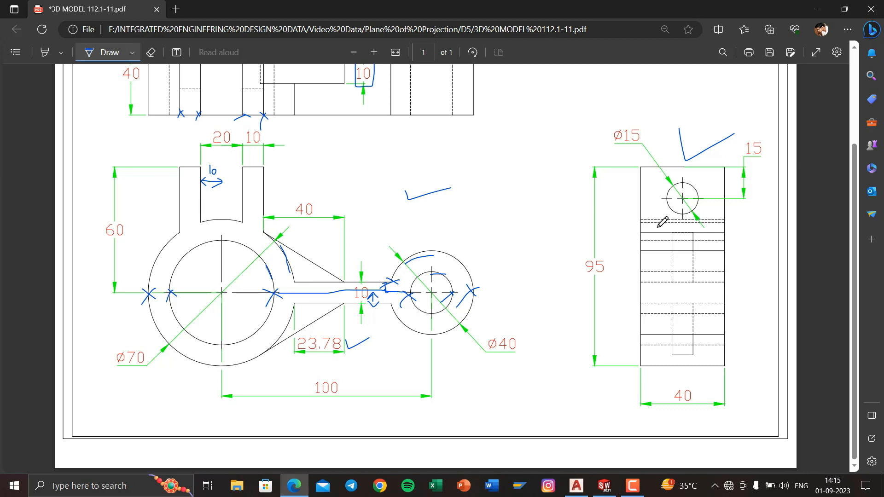
key("super+Tab")
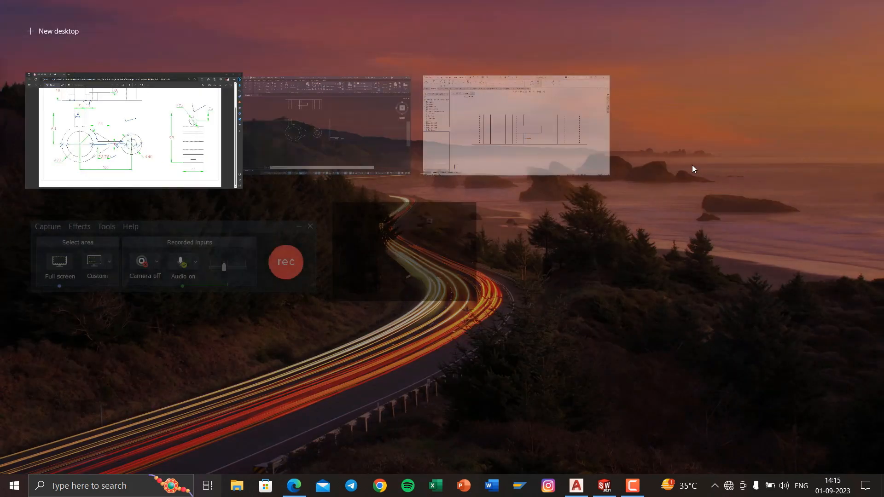
left_click(361, 131)
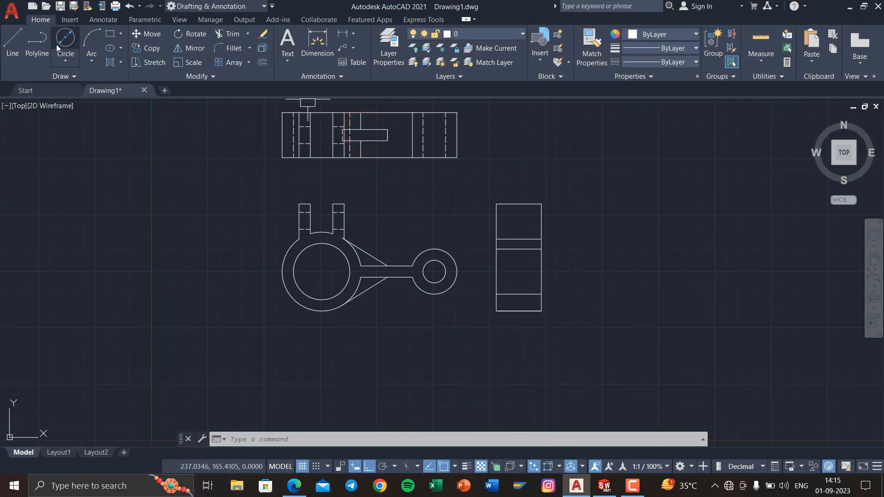
Draw a vertical helper line 15 long downward from the midpoint of the side view's top edge
left_click(11, 45)
scroll(521, 224, "up", 4)
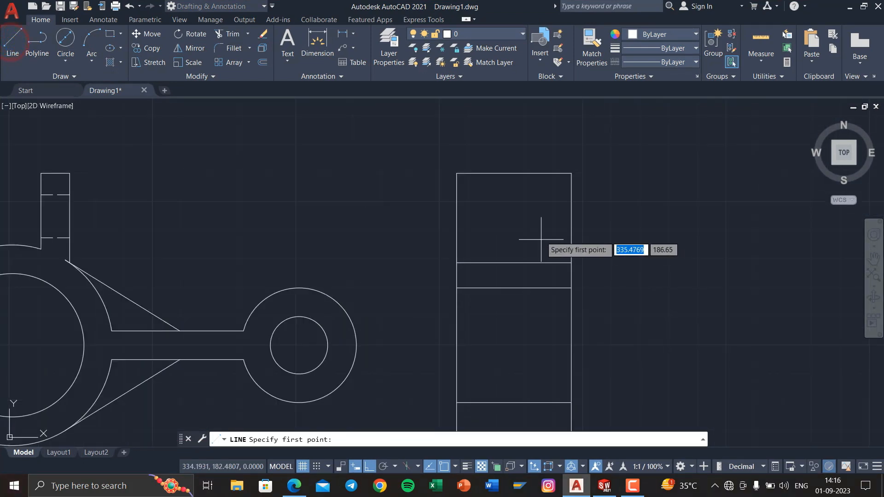
left_click(517, 173)
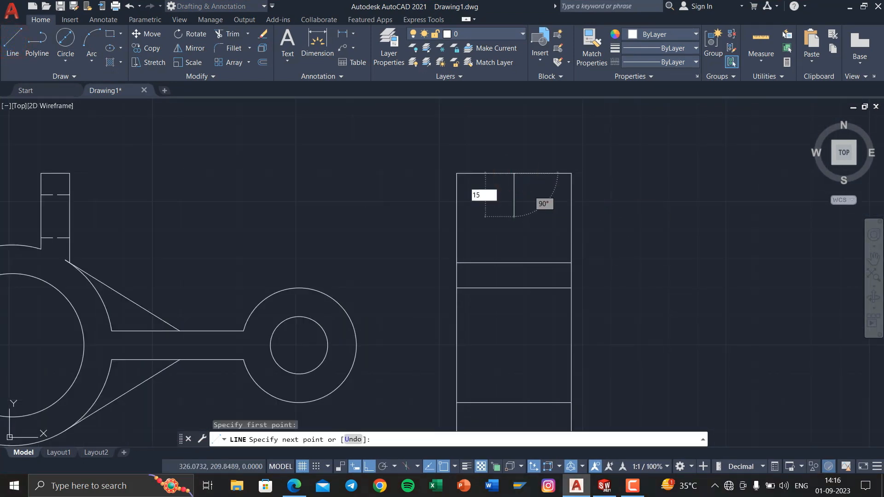
key("Return")
key("Escape")
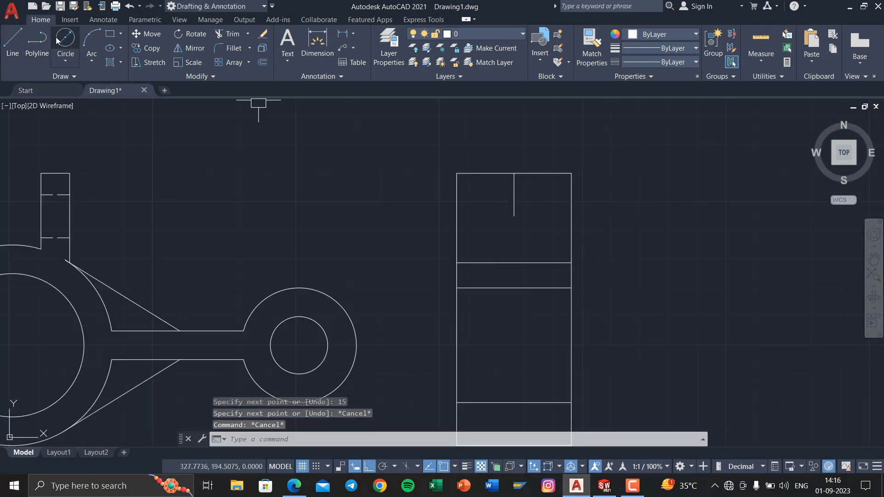
Draw a circle of diameter 15 centred on the helper line's lower end, and erase the helper line
left_click(56, 40)
left_click(515, 216)
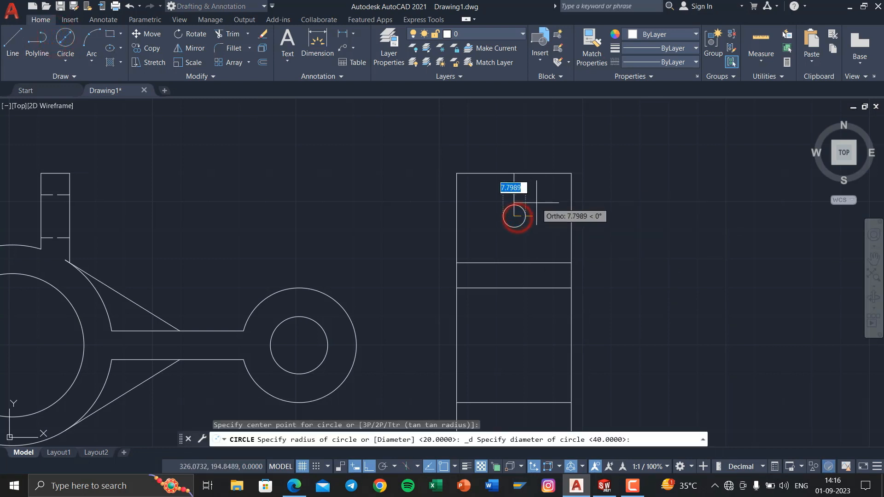
key("Return")
scroll(524, 190, "up", 4)
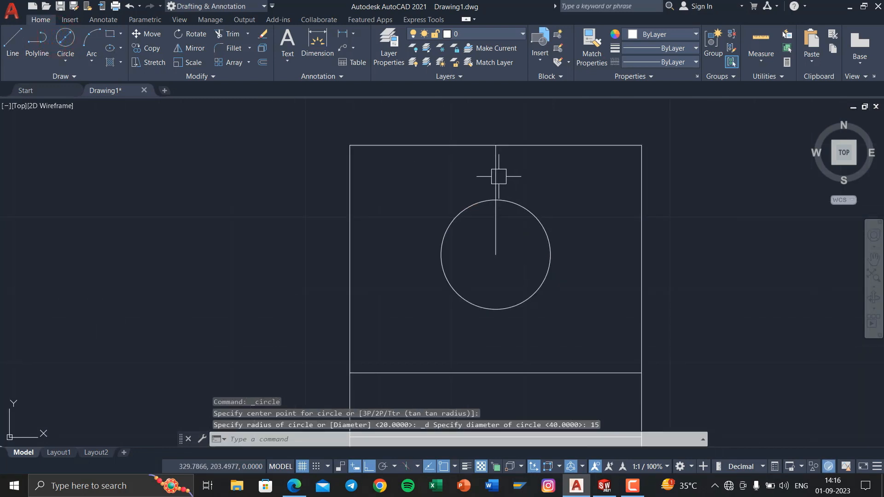
left_click(497, 177)
key("Delete")
scroll(523, 212, "down", 6)
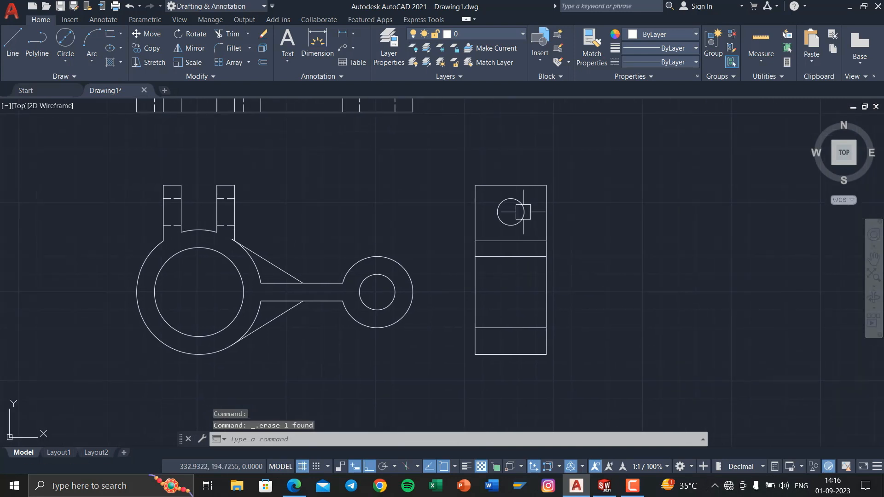
Set the linetype to ACAD_ISO02W100 and draw horizontal construction lines through the top and bottom of both bores in the front view
left_click(680, 62)
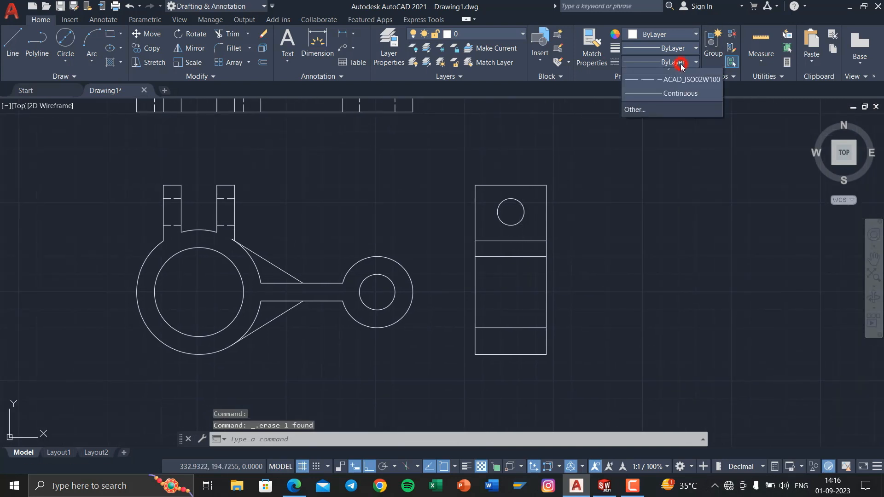
left_click(662, 106)
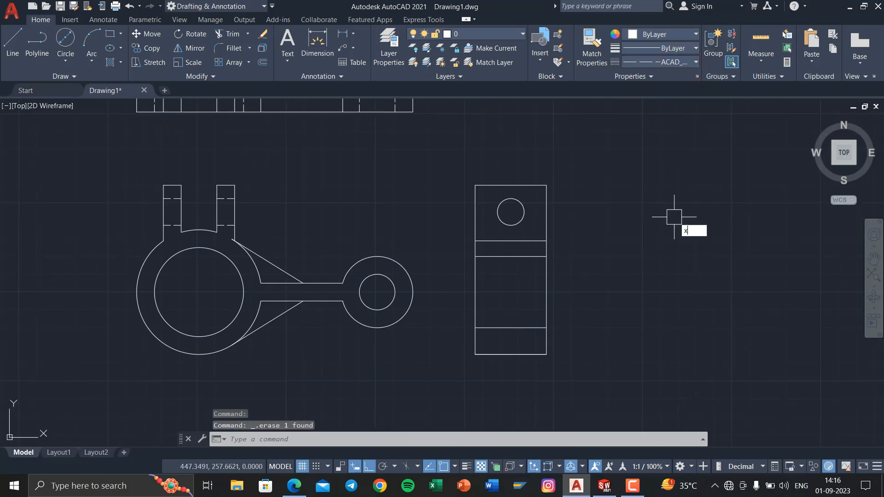
key("Return")
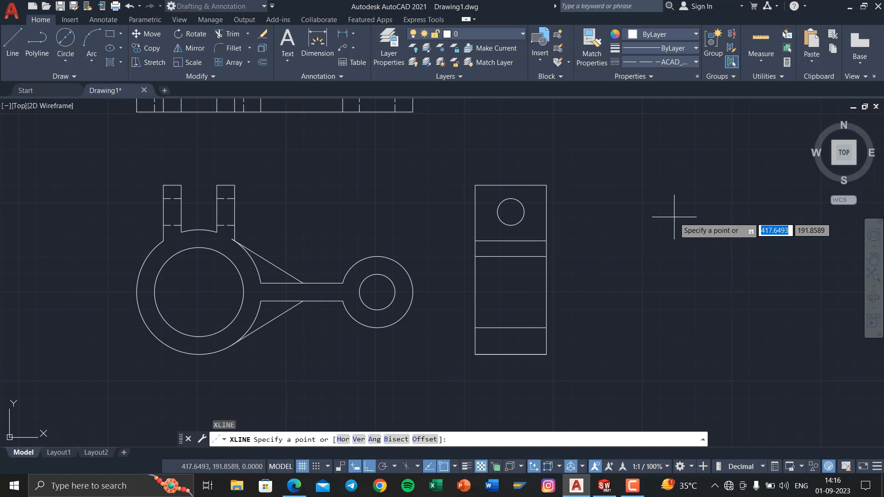
left_click(344, 439)
left_click(377, 275)
left_click(377, 310)
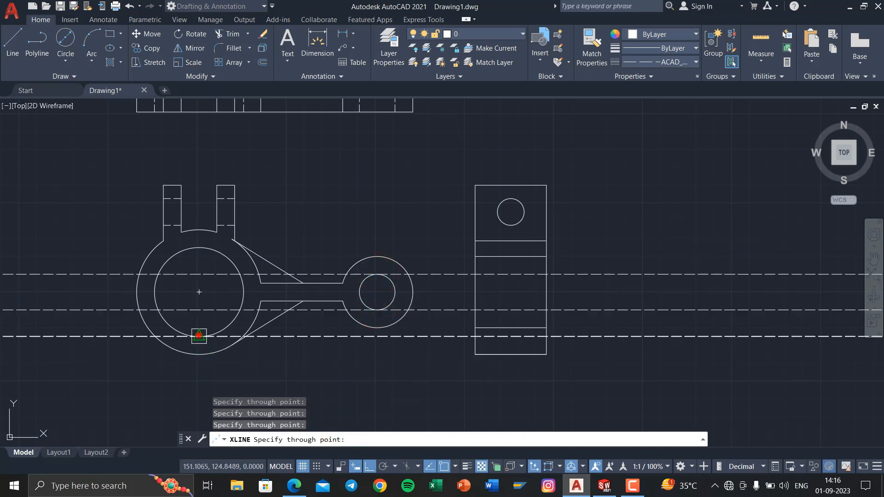
left_click(199, 337)
left_click(199, 248)
Add dashed horizontal construction lines through the upper and lower edges of the front view's connecting arm
scroll(394, 297, "up", 4)
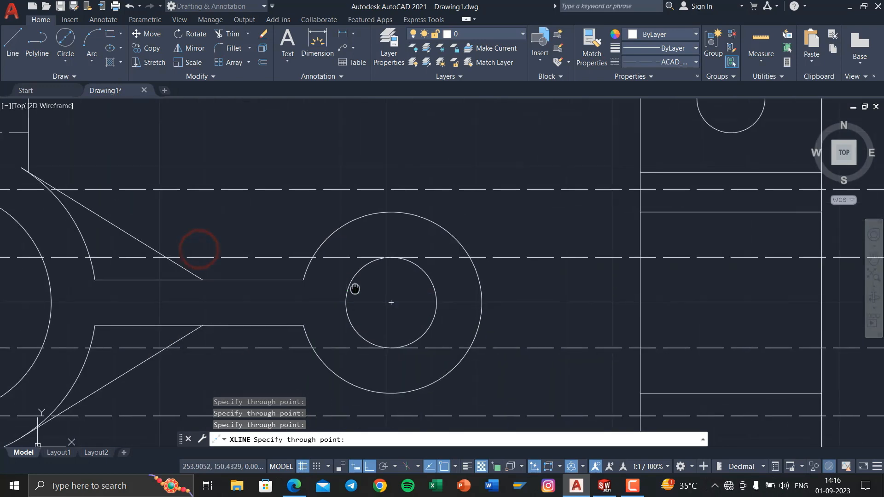
left_click(413, 289)
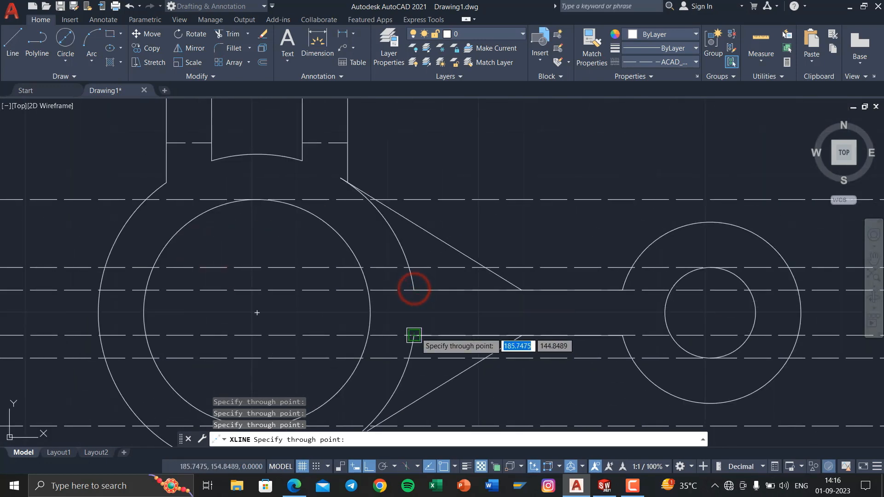
scroll(414, 331, "down", 4)
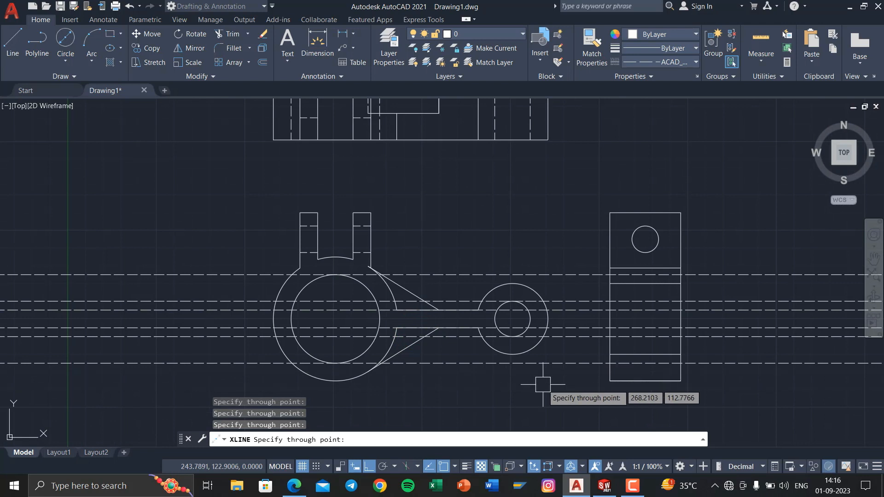
key("Escape")
key("Escape")
Trim the six dashed construction lines on both sides of the side view's outline
middle_click_drag(565, 381, 431, 347)
type("tr")
key("Return")
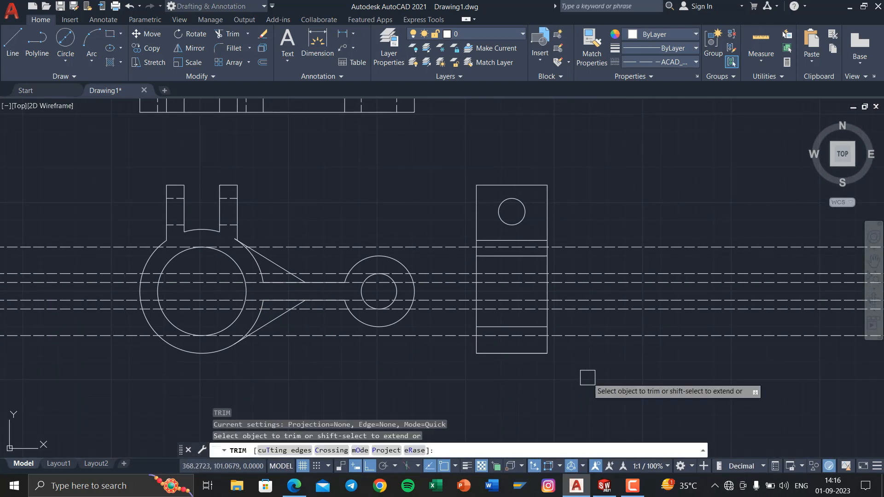
left_click(605, 376)
left_click(603, 218)
left_click(453, 375)
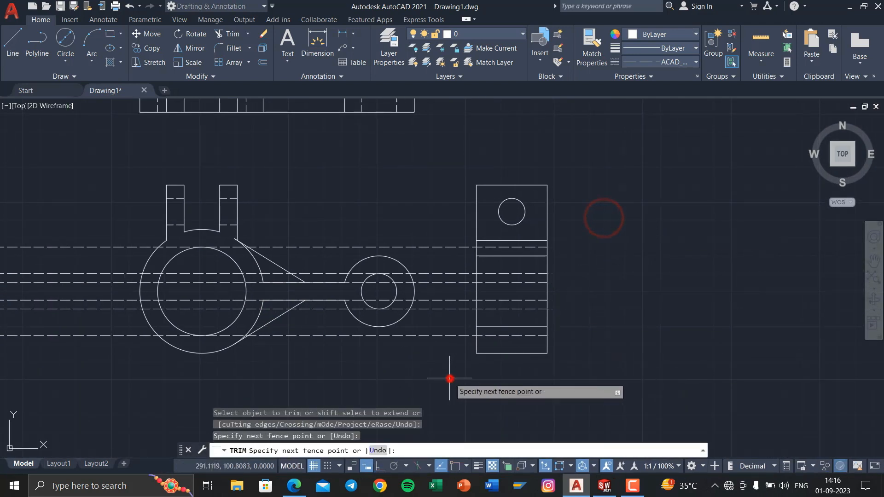
left_click(458, 211)
key("Return")
key("Return")
Erase the six leftover dashed line pieces running through the front view
middle_click_drag(407, 327, 633, 318)
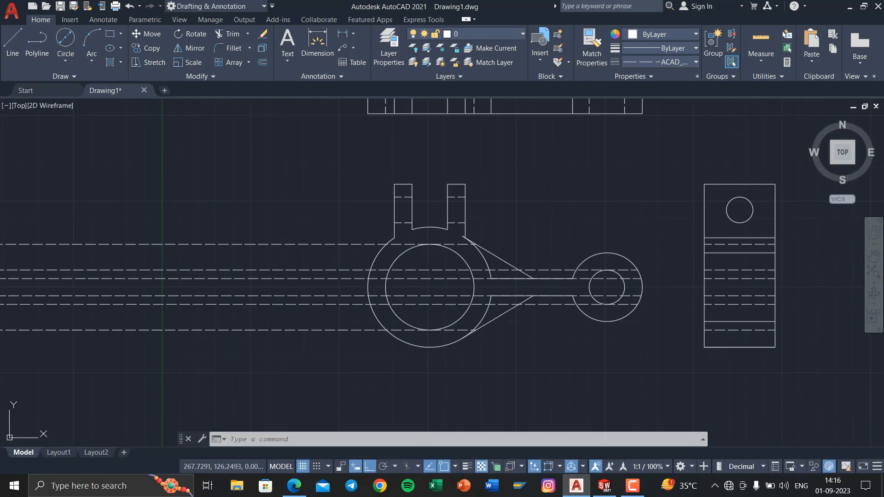
key("Escape")
left_click(345, 358)
left_click(278, 210)
key("Delete")
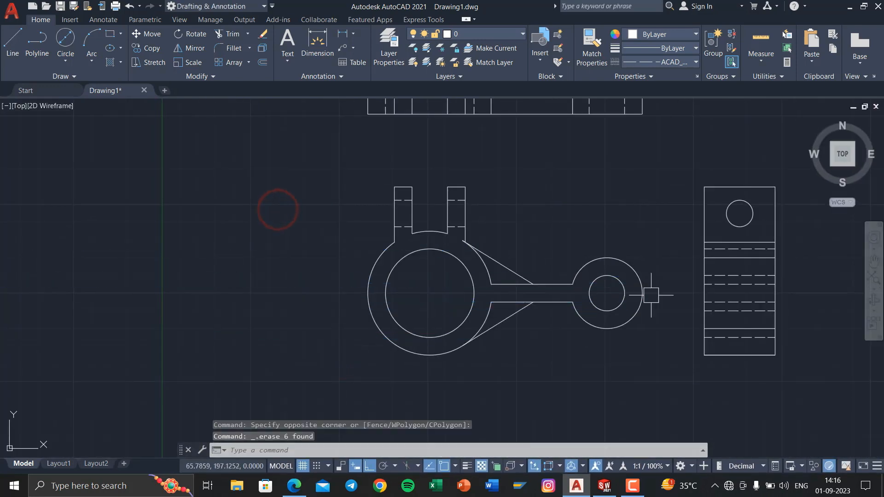
Switch to the 3D MODEL 112 PDF in Edge to compare the side view's hidden lines, and return to AutoCAD
middle_click_drag(694, 288, 460, 232)
scroll(555, 206, "up", 2)
middle_click_drag(630, 218, 618, 235)
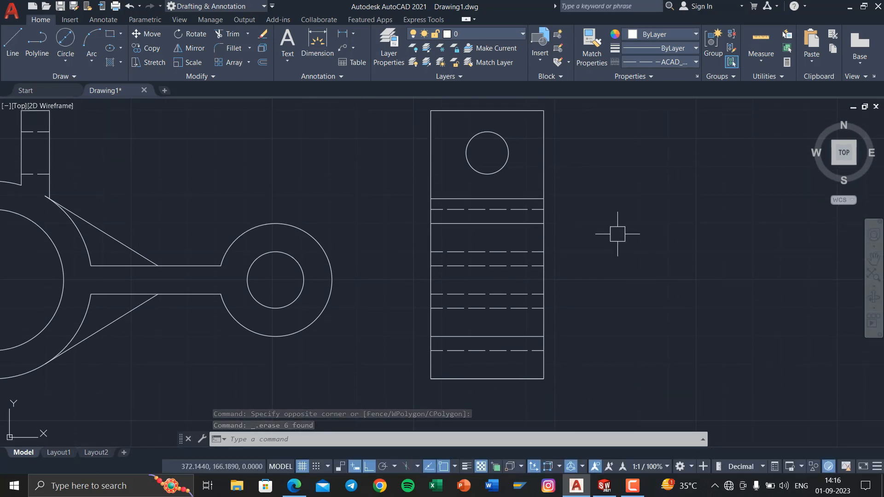
key("super+Tab")
left_click(356, 137)
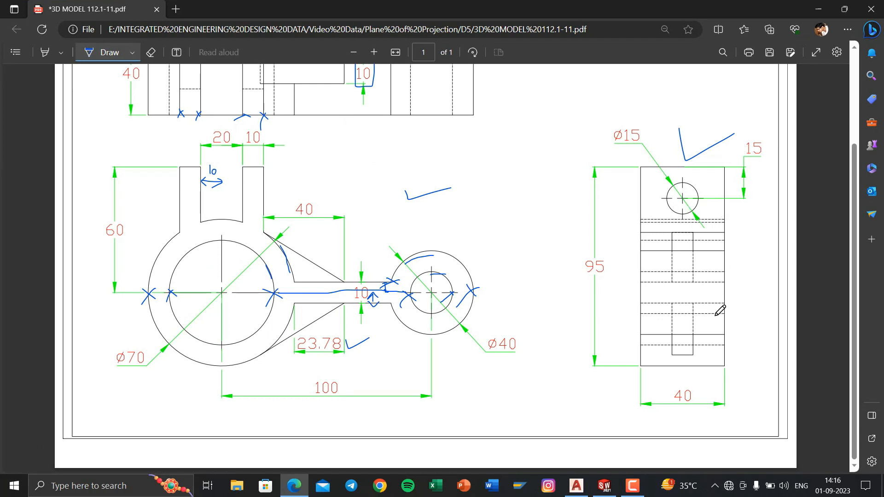
key("super+Tab")
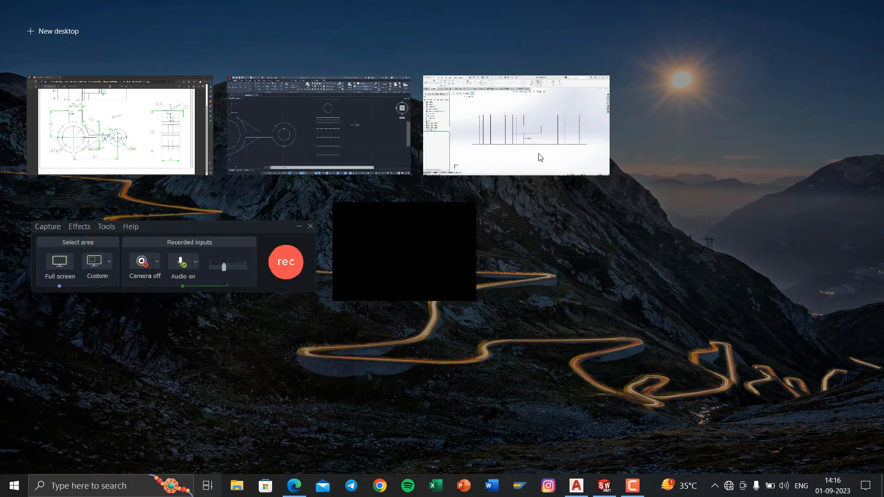
left_click(391, 129)
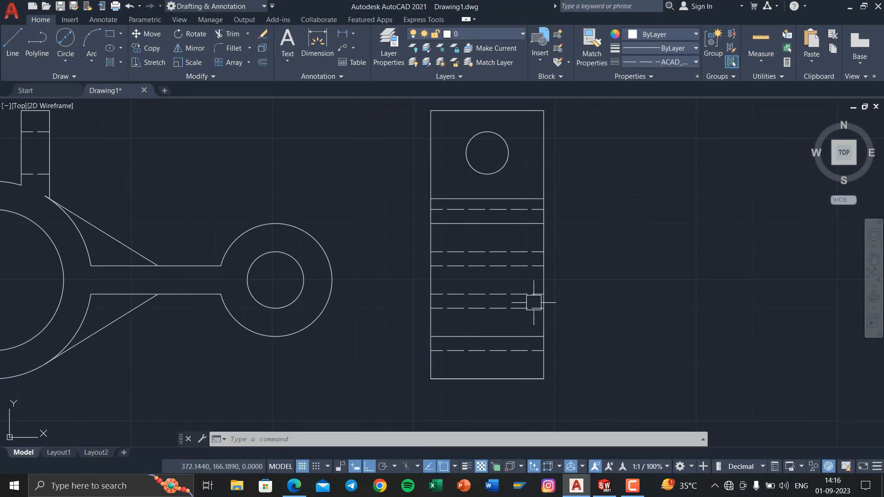
Check the hidden lines below the side view's hole in the PDF, and view the SOLIDWORKS model from the front and right
middle_click_drag(540, 286, 656, 239)
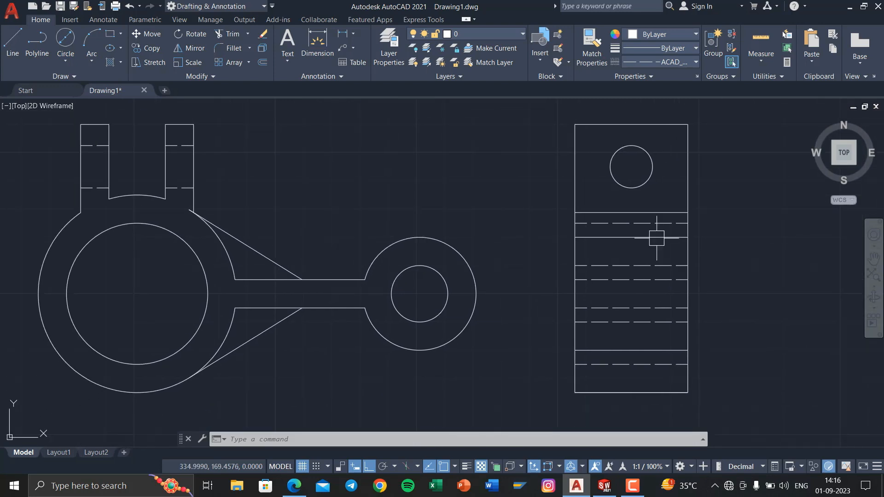
key("super+Tab")
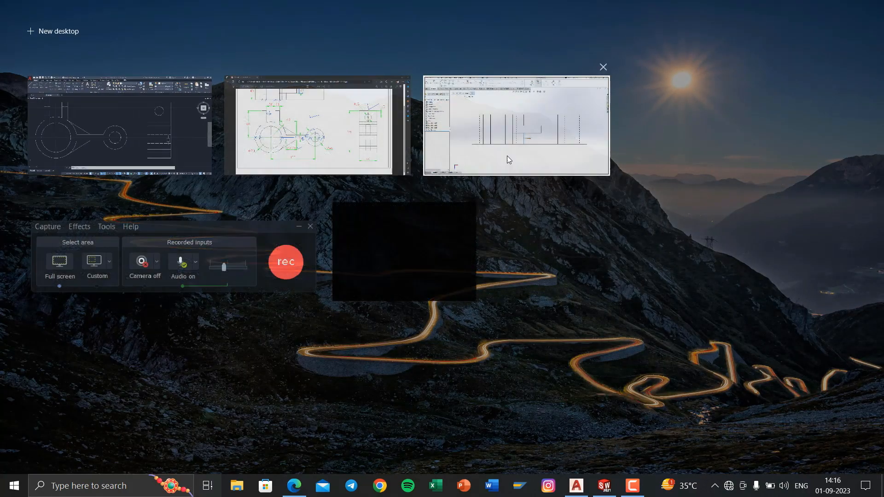
left_click(360, 126)
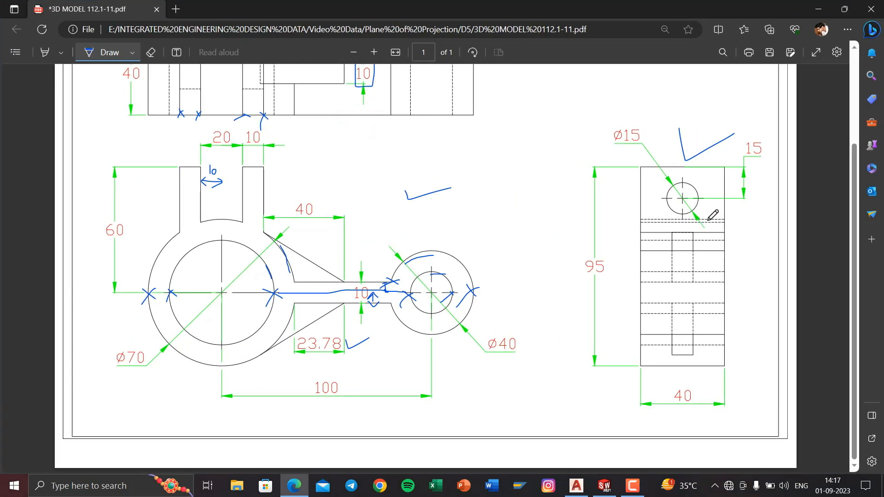
key("super+Tab")
left_click(519, 142)
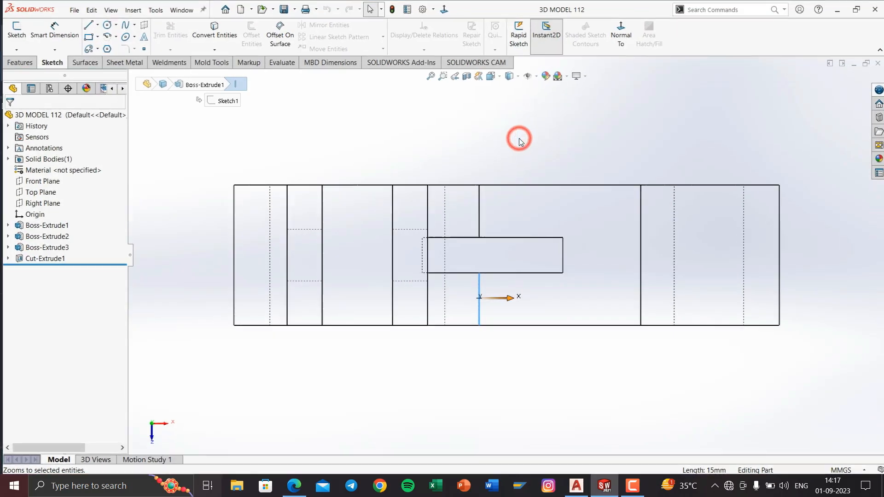
key("ctrl+1")
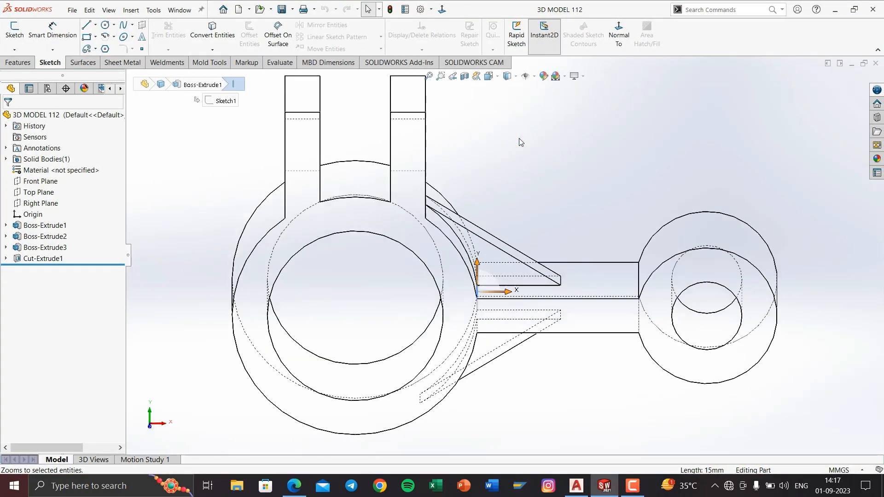
left_click(519, 139)
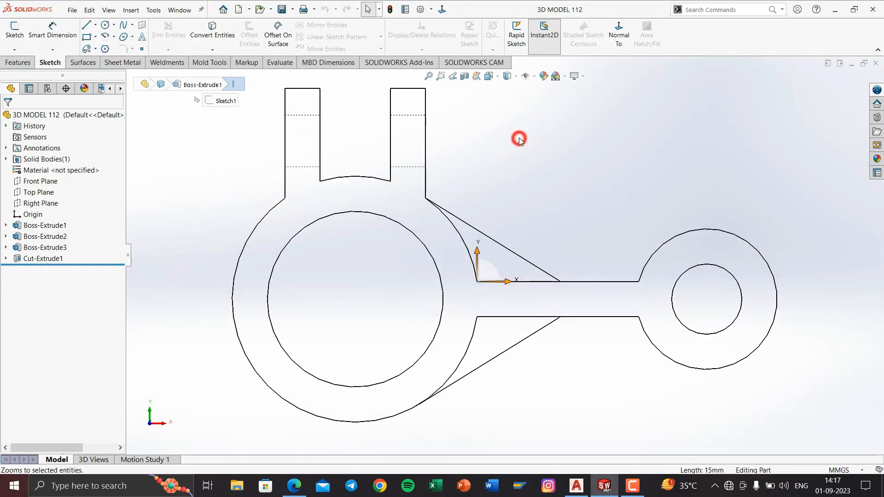
key("ctrl+7")
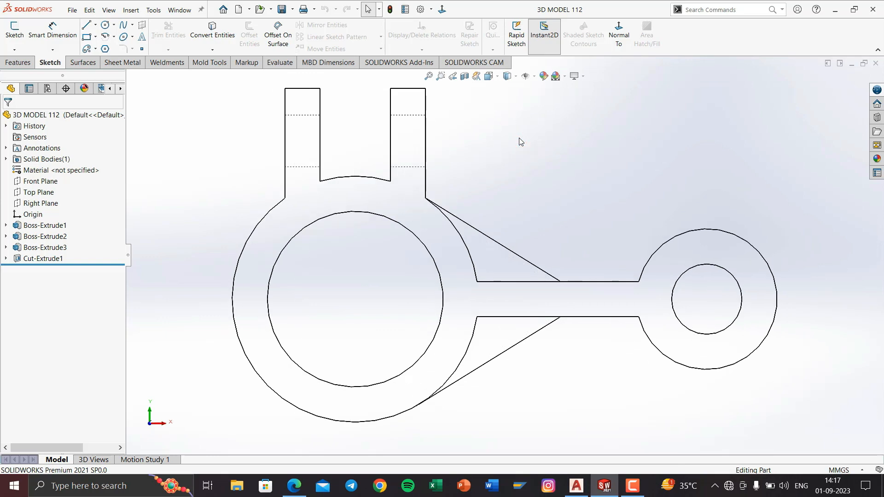
key("ctrl+4")
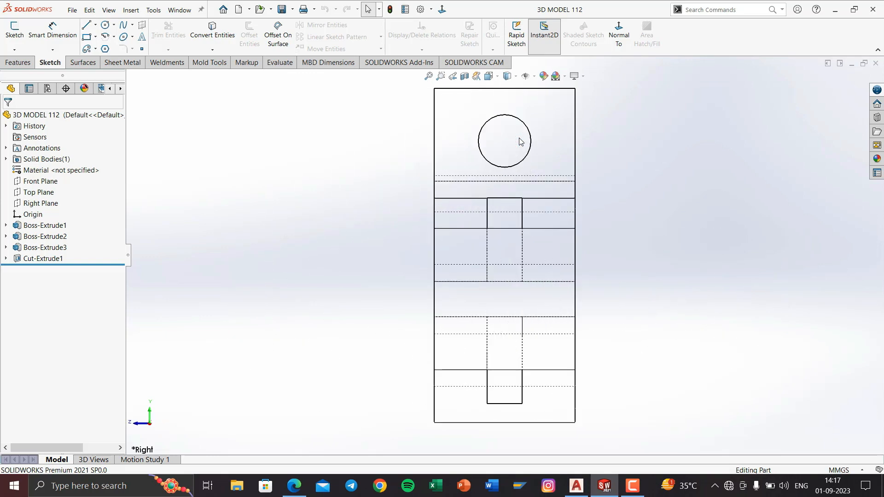
Rotate the SOLIDWORKS model to examine the edges at the base of the gap between the lugs, and return to AutoCAD
key("ctrl+1")
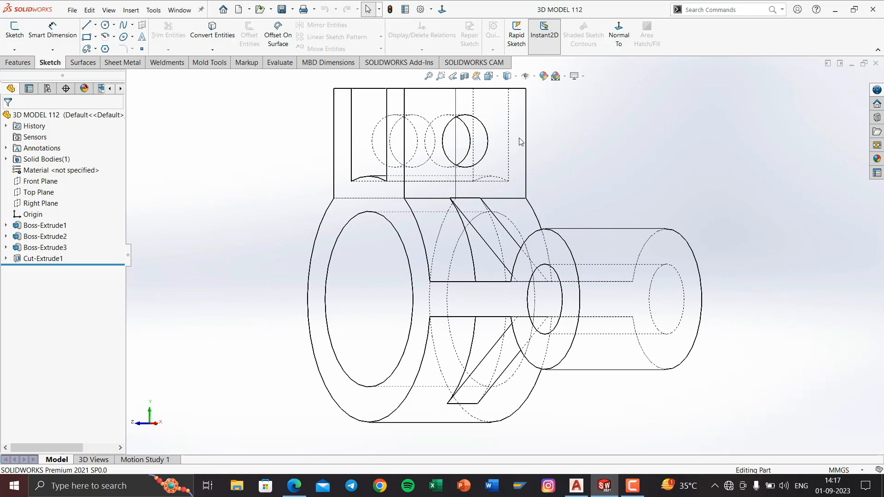
left_click(390, 182)
key("Right")
key("Right")
key("Right")
key("Right")
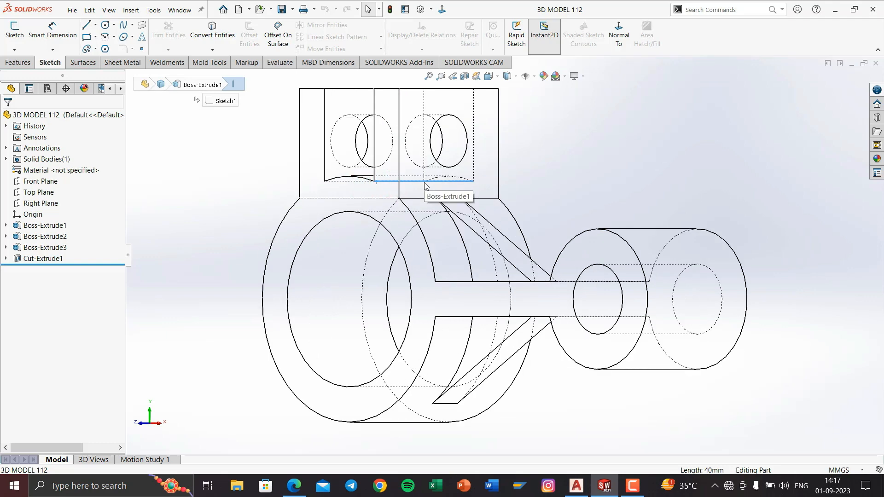
key("Left")
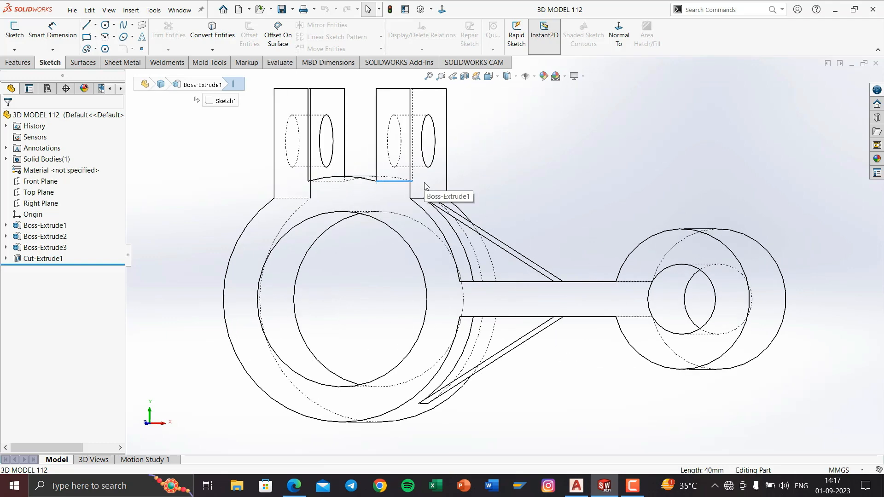
key("super+Tab")
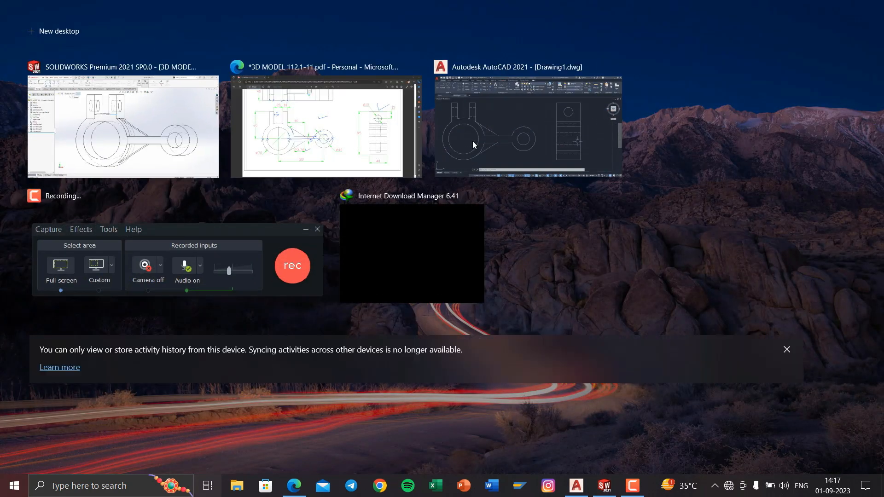
left_click(472, 141)
Draw dashed horizontal construction lines through the crown and the end of the arc between the front view's lugs
middle_click_drag(339, 188, 479, 159)
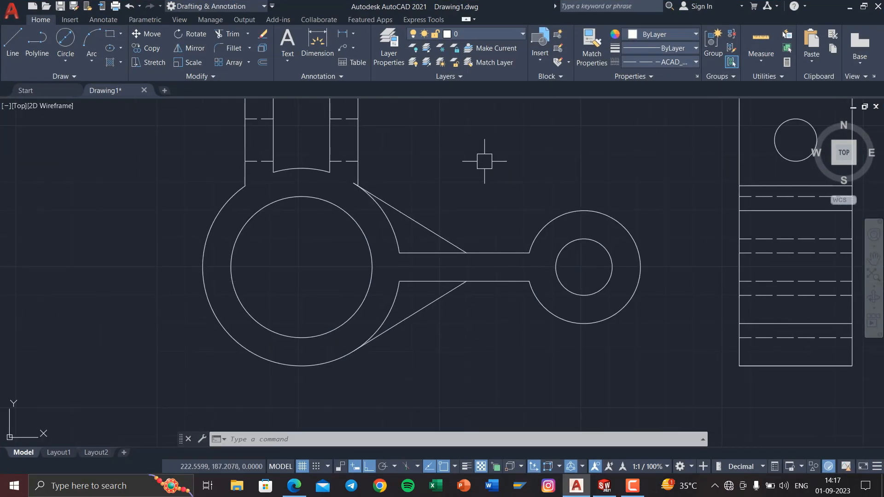
scroll(441, 161, "up", 2)
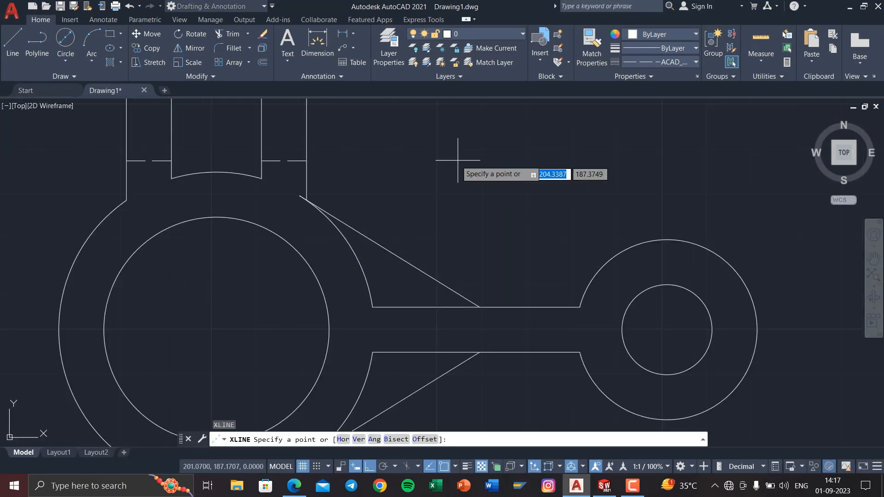
left_click(344, 439)
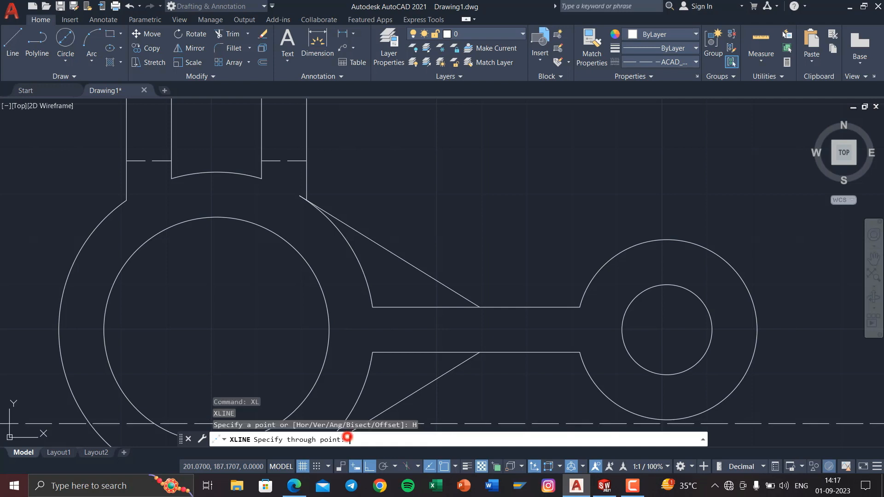
left_click(212, 173)
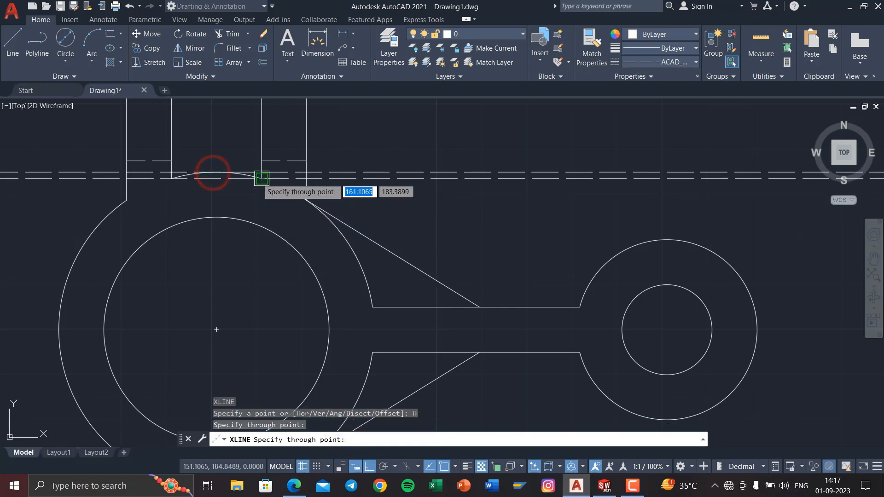
left_click(258, 179)
scroll(438, 206, "down", 2)
middle_click_drag(548, 215, 277, 191)
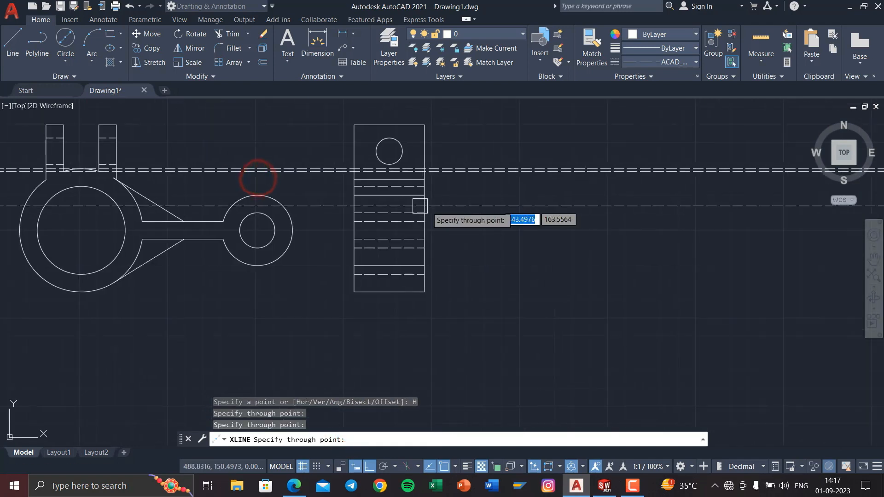
key("Escape")
key("Escape")
Trim the two new dashed construction lines on both sides of the side view's outline
key("Return")
left_click(533, 203)
left_click(539, 131)
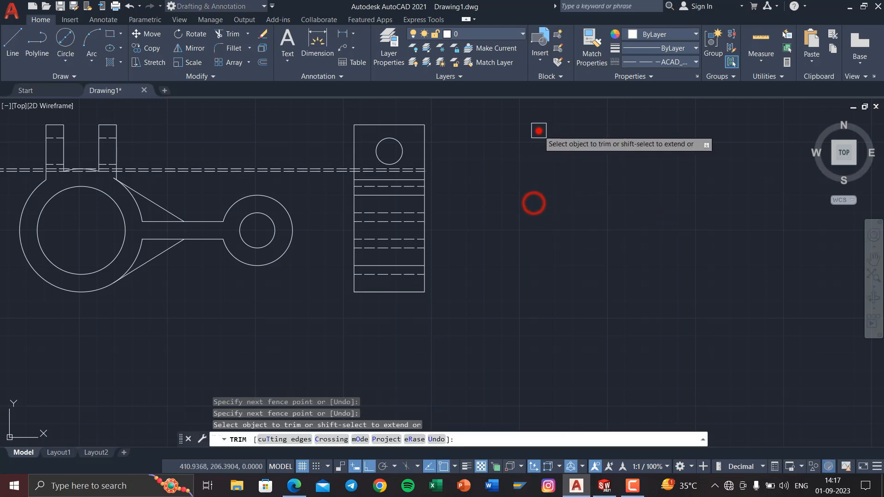
middle_click_drag(515, 193, 833, 258)
left_click(640, 262)
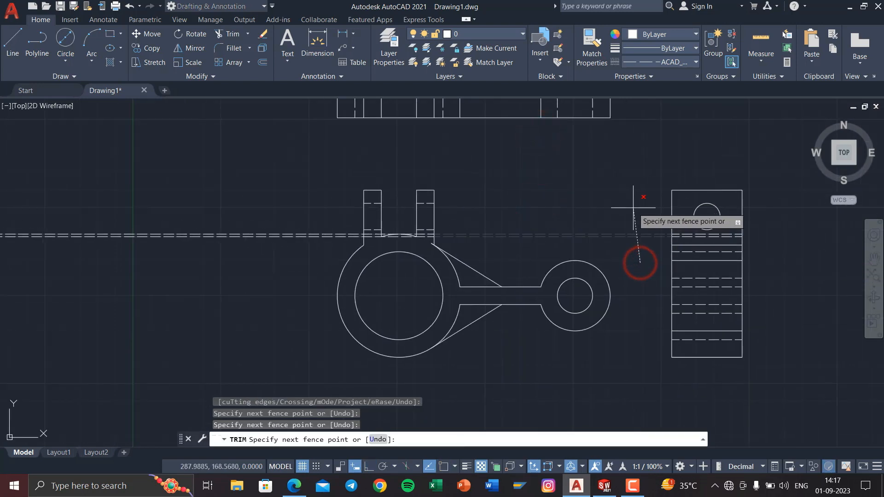
left_click(634, 207)
key("Escape")
Erase the two leftover dashed construction line pieces that run across the front view's lugs
middle_click_drag(598, 216, 809, 273)
left_click(522, 329)
left_click(478, 265)
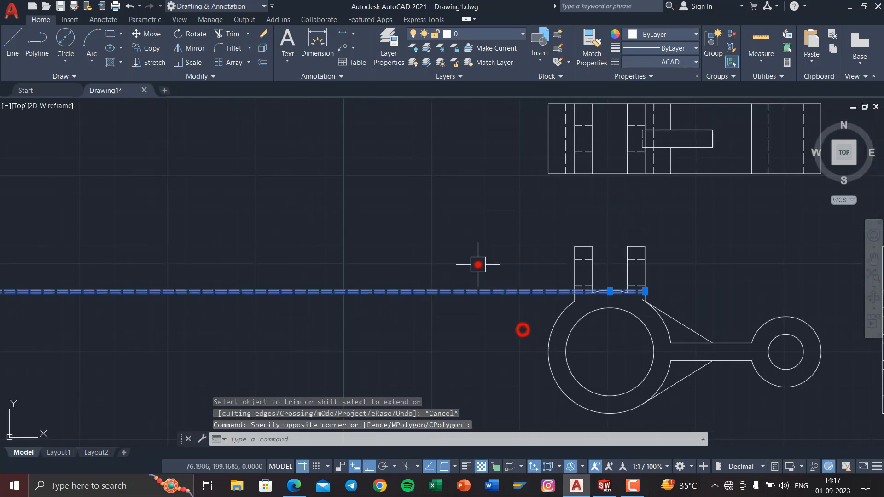
key("Delete")
middle_click_drag(751, 324, 394, 272)
middle_click_drag(511, 271, 381, 261)
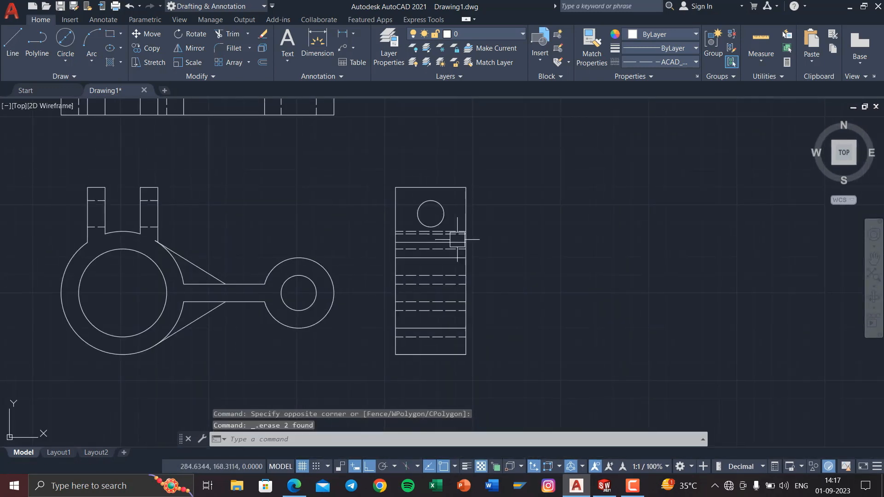
Try trimming the end of the front view's upper rib line that extends past the lug's outer edge
scroll(456, 241, "up", 2)
middle_click_drag(456, 241, 590, 241)
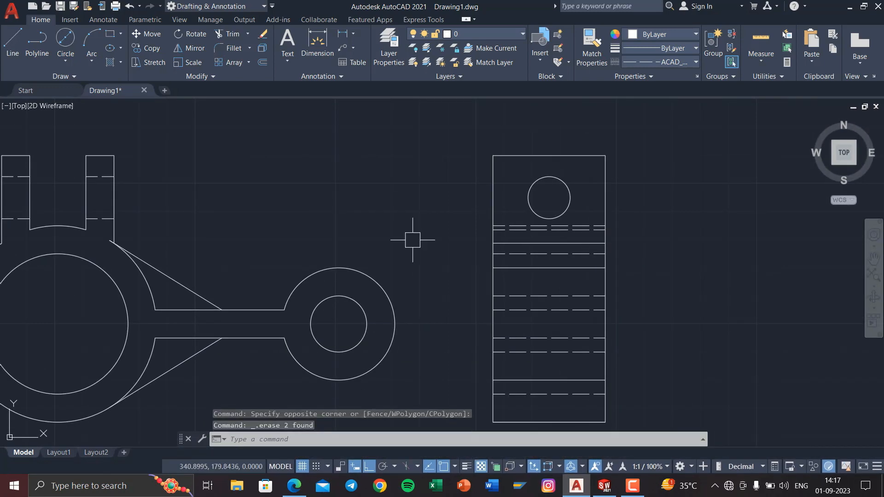
middle_click_drag(318, 237, 502, 247)
scroll(286, 245, "up", 4)
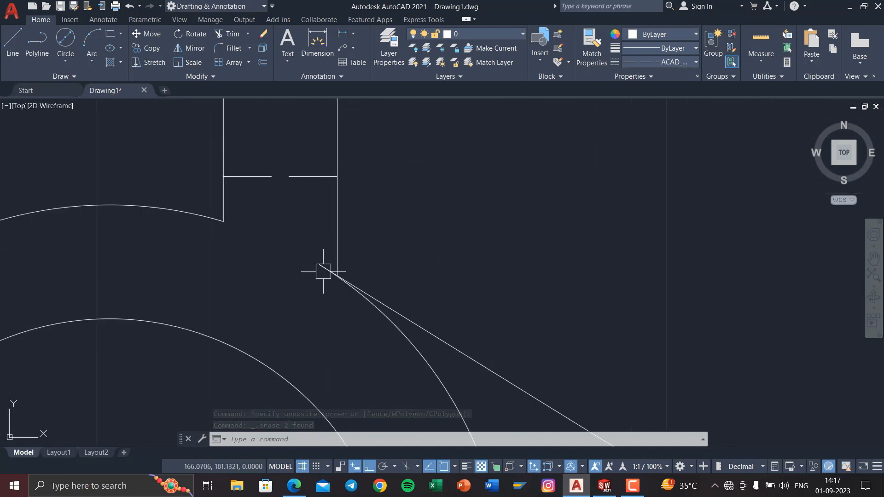
type("tr")
key("Return")
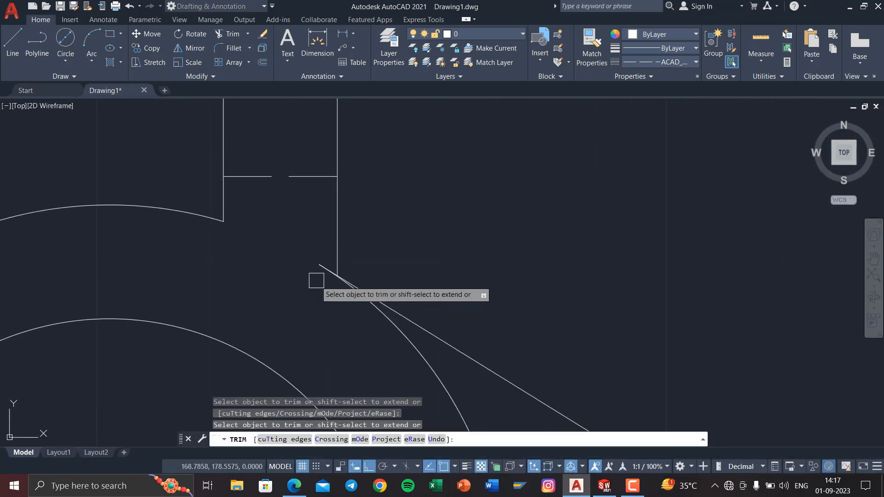
left_click(320, 273)
key("Return")
scroll(322, 268, "down", 4)
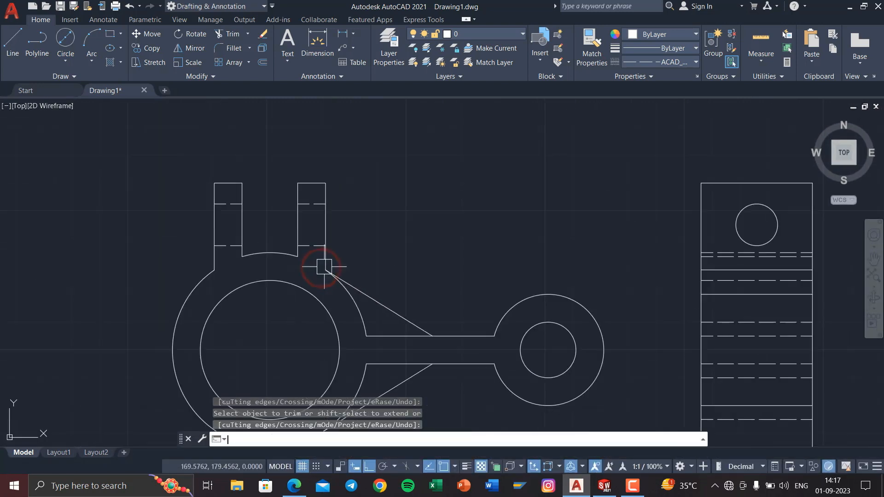
Undo the trim of the upper rib line's end
middle_click_drag(475, 279, 280, 233)
key("ctrl+z")
key("ctrl+z")
key("ctrl+z")
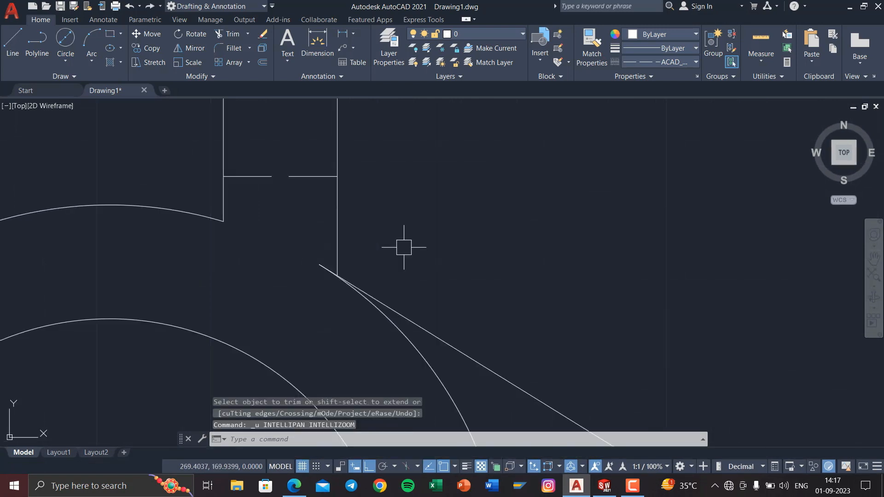
middle_click_drag(552, 294, 684, 280)
scroll(420, 279, "up", 2)
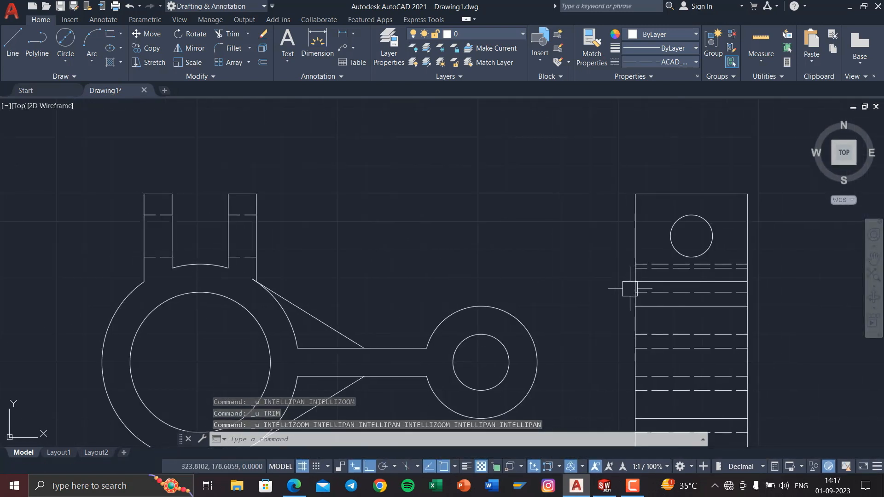
Switch to the PDF drawing, examine the rib edges in the front and side views, and return to AutoCAD
key("super+Tab")
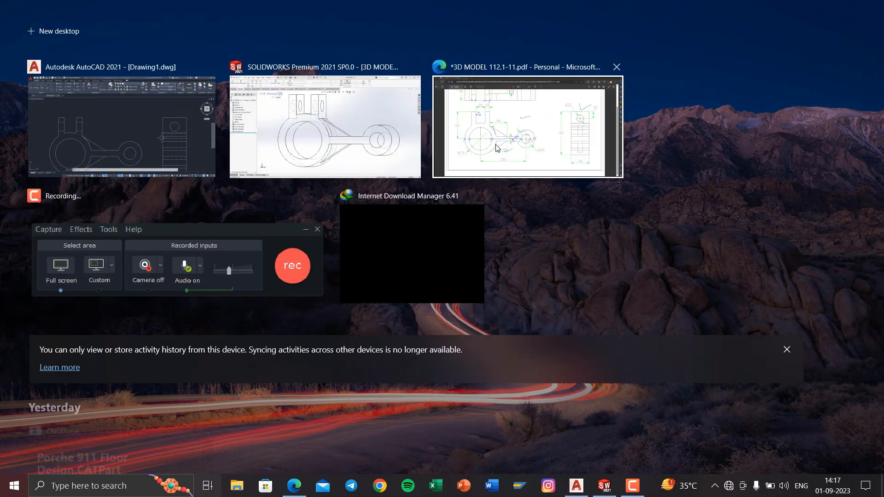
left_click(497, 147)
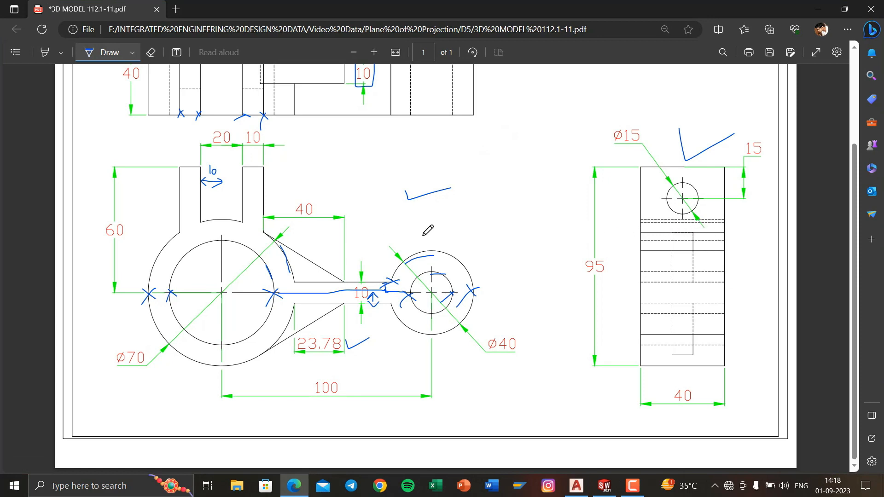
scroll(680, 235, "up", 3)
scroll(689, 254, "down", 3)
key("super+Tab")
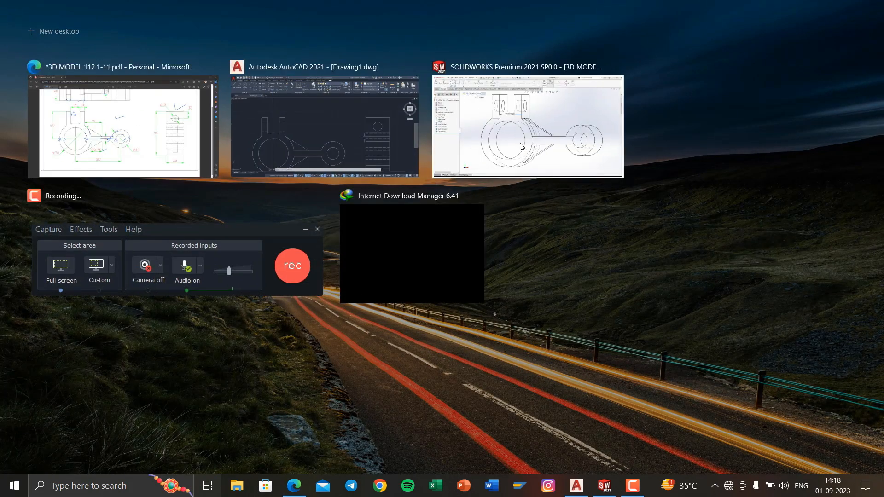
left_click(341, 141)
Draw a dashed horizontal construction line through the upper end of the front view's upper rib line
middle_click_drag(524, 251, 453, 224)
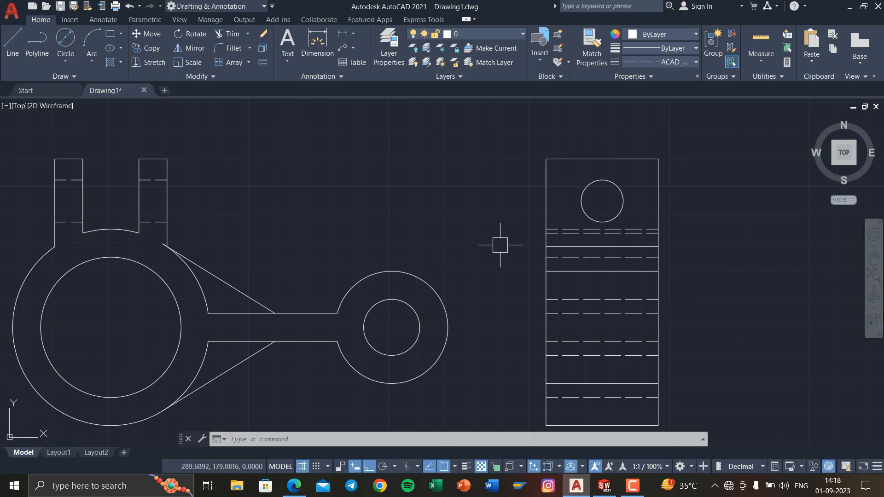
type("xl")
key("Return")
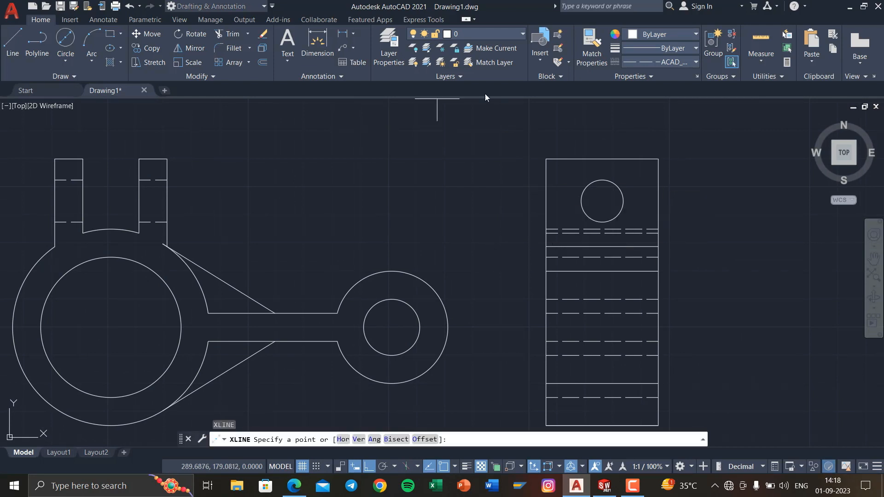
left_click(344, 440)
scroll(171, 304, "up", 4)
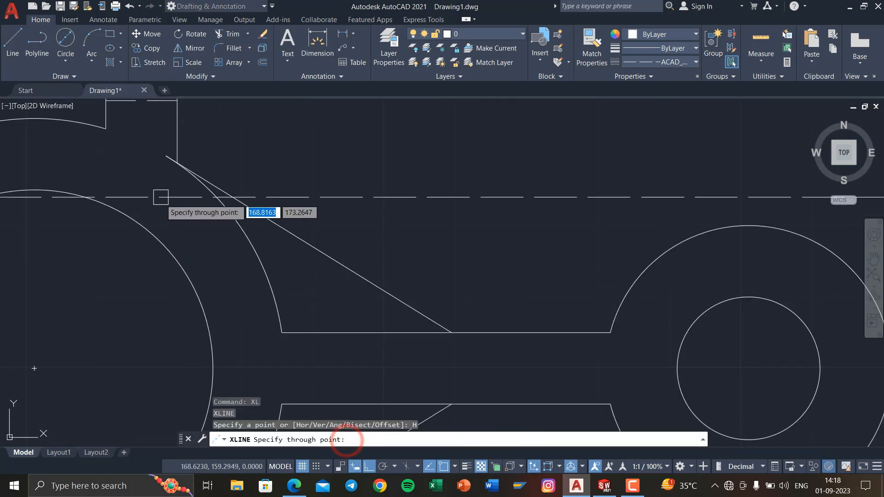
middle_click_drag(414, 197, 204, 194)
key("Escape")
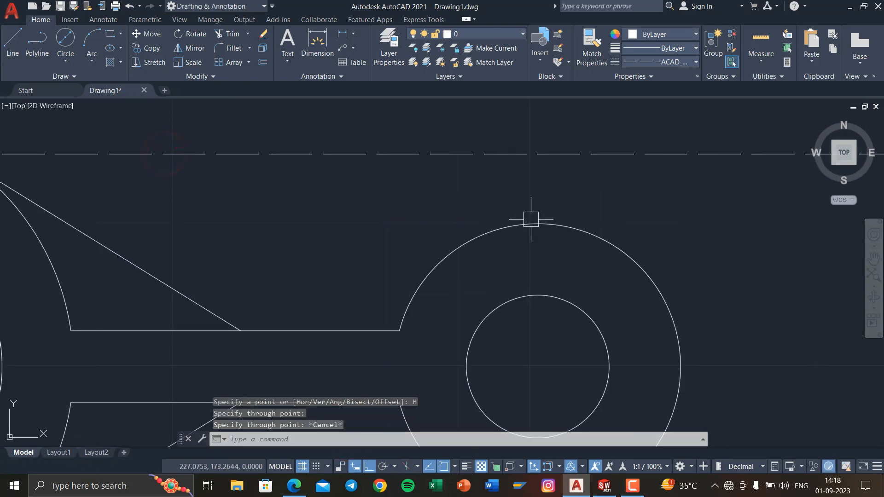
Trim the new dashed construction line on both sides of the side view's outline
scroll(531, 219, "down", 2)
middle_click_drag(667, 223, 367, 249)
scroll(513, 212, "up", 2)
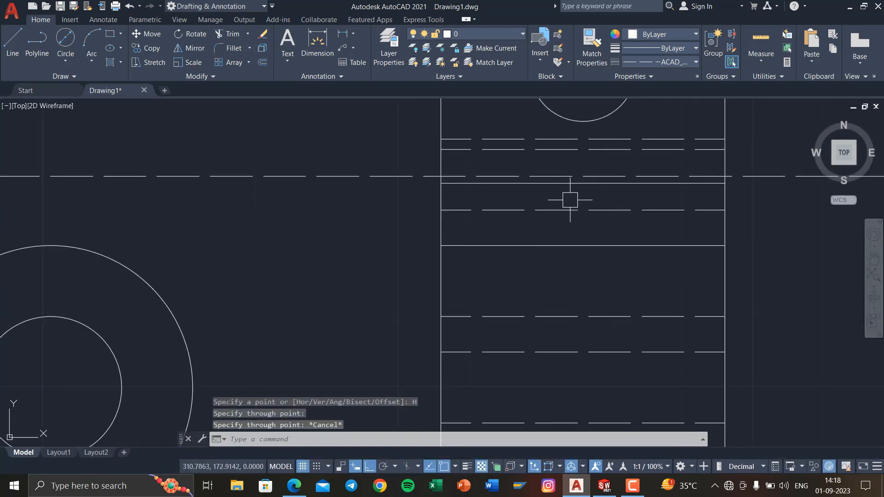
scroll(509, 202, "down", 2)
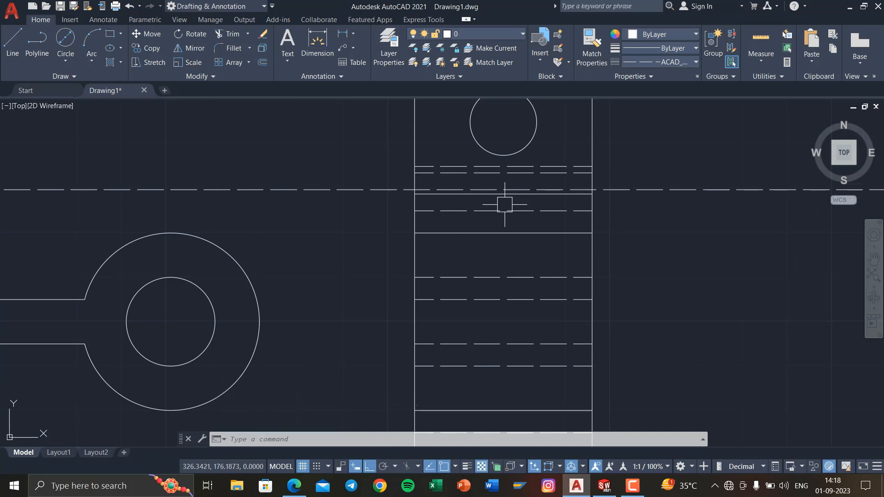
type("tr")
key("Return")
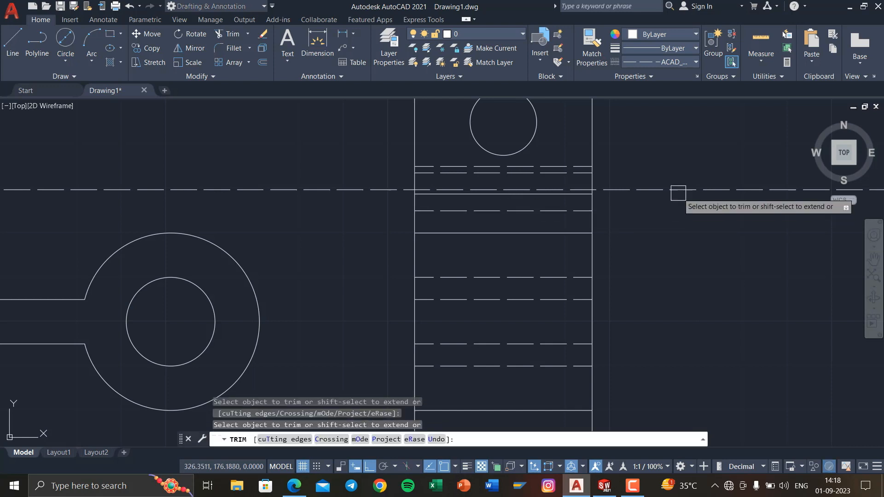
left_click(676, 189)
left_click(350, 190)
middle_click_drag(372, 205, 641, 272)
scroll(563, 259, "down", 4)
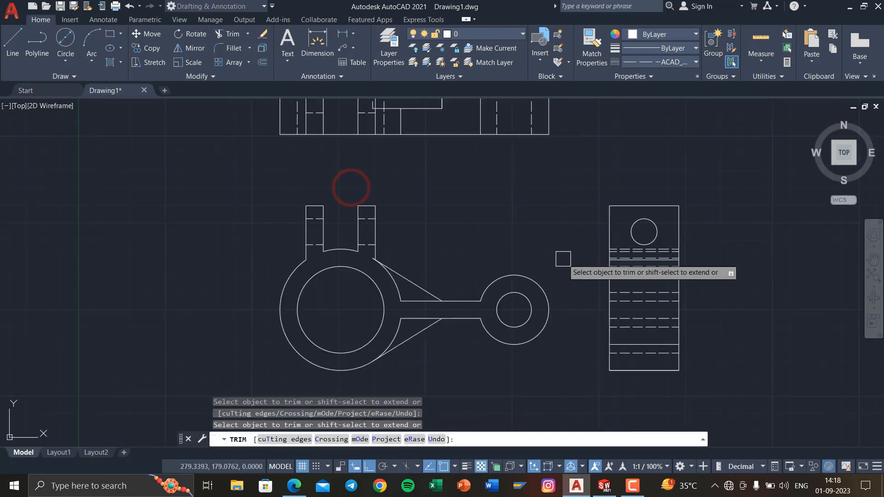
key("Escape")
key("Escape")
Draw a line from the new dashed line's midpoint, 5 units left and down to the second solid horizontal line below it
middle_click_drag(500, 251, 266, 229)
scroll(459, 231, "up", 4)
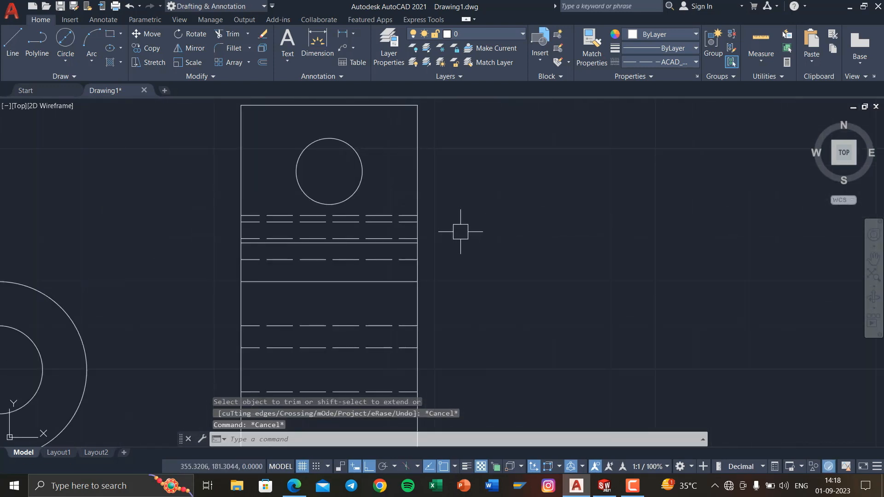
type("l")
key("Return")
middle_click_drag(336, 237, 484, 239)
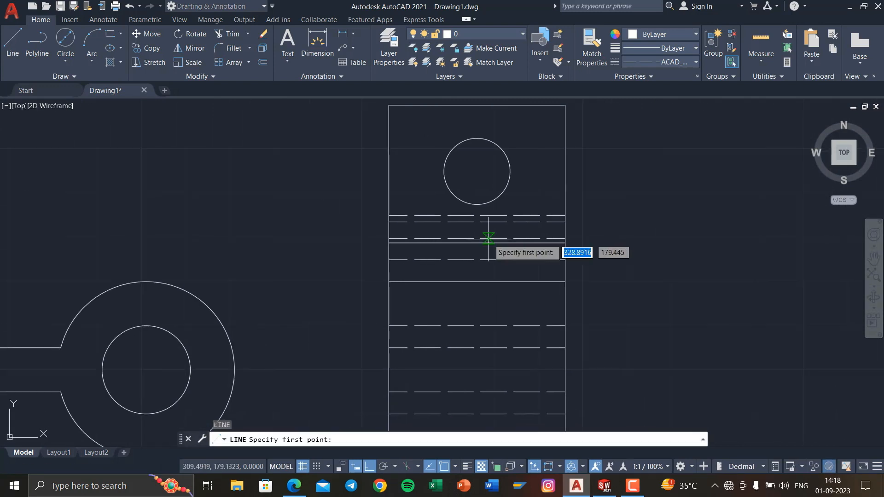
left_click(477, 237)
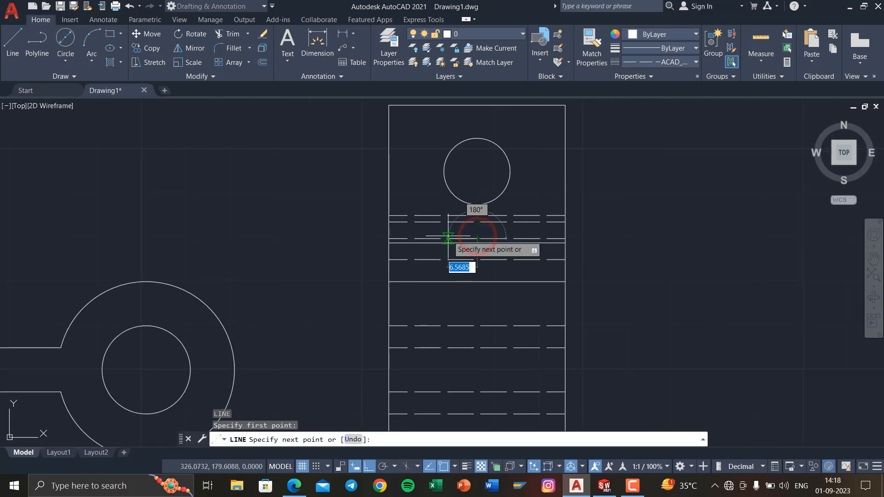
type("5")
key("Return")
middle_click_drag(455, 292, 515, 241)
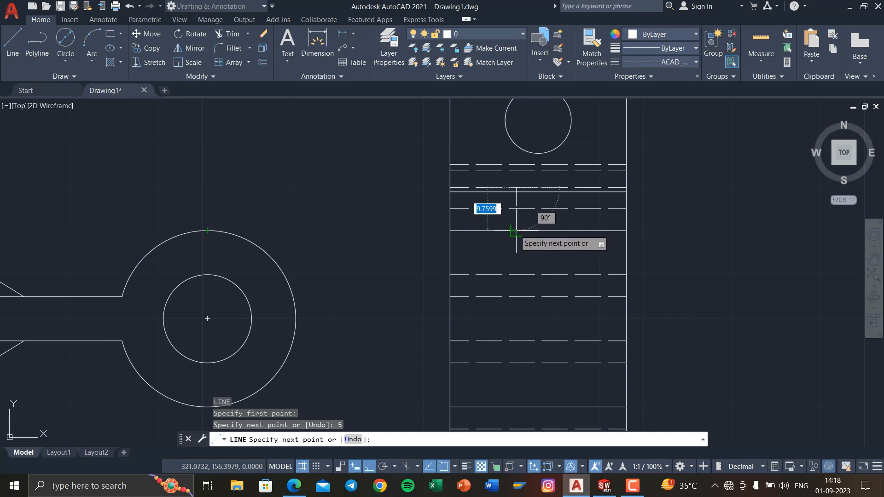
scroll(509, 232, "up", 2)
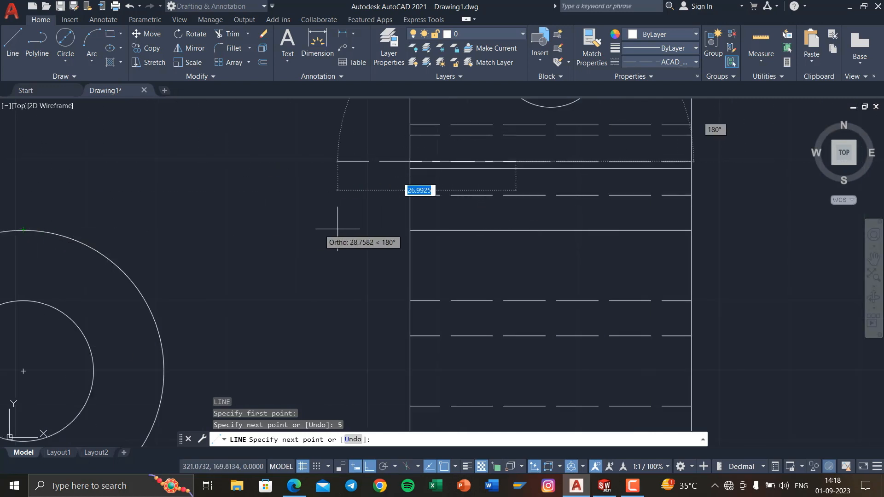
left_click(515, 231)
key("Escape")
scroll(467, 219, "up", 2)
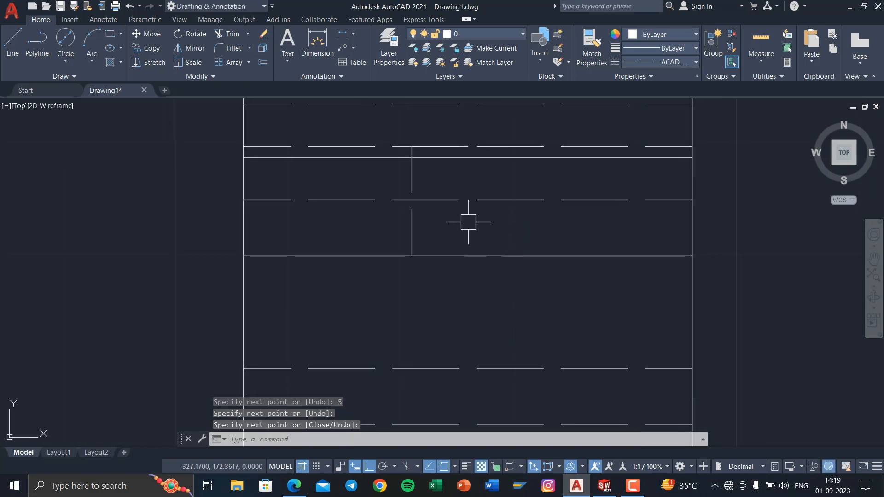
Draw the rib's other half, 5 units right and down to the same solid line, and erase the full-width dashed line above
key("Return")
left_click(461, 152)
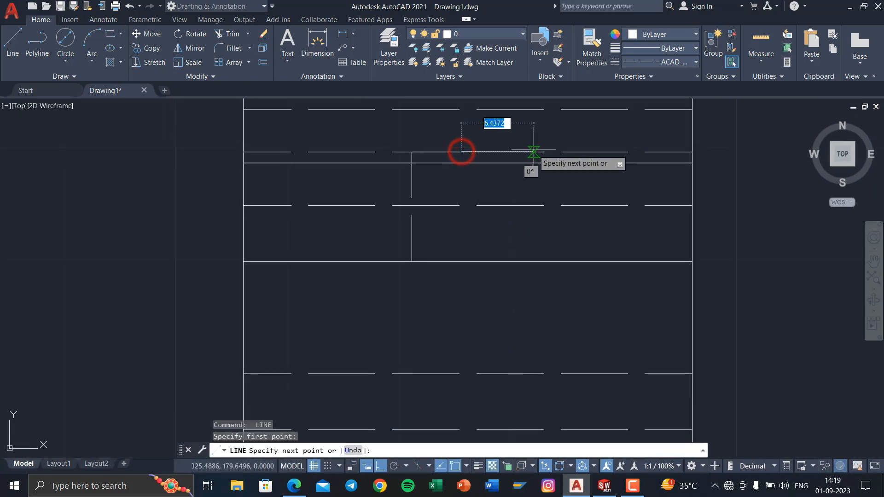
key("Return")
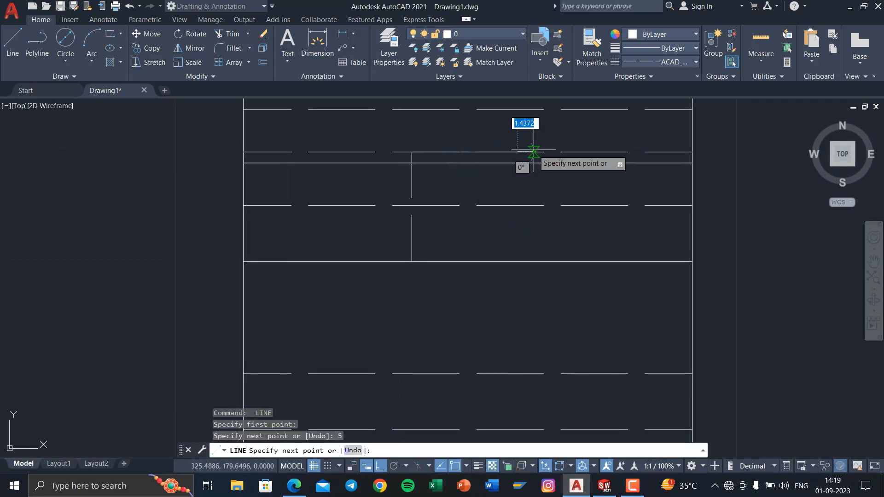
left_click(520, 262)
right_click(521, 263)
left_click(552, 272)
left_click(601, 146)
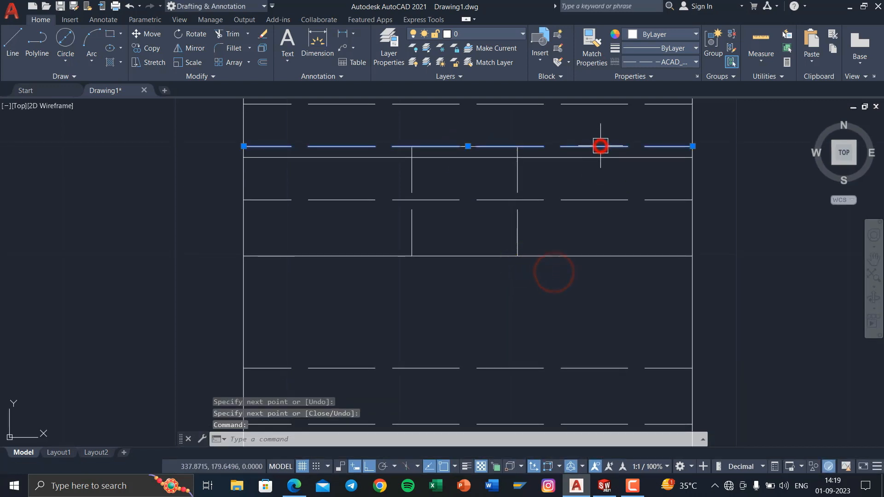
key("Delete")
Change the linetype of the rib's two vertical lines in the side view to ByLayer
scroll(579, 192, "down", 4)
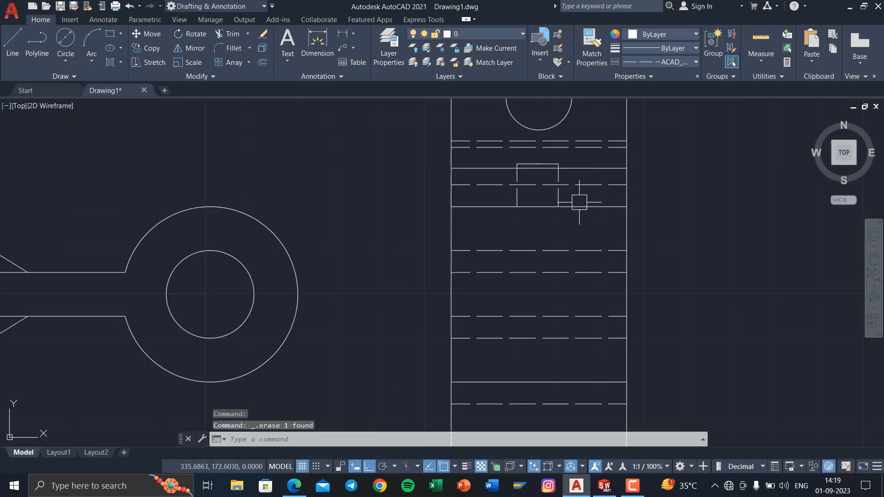
scroll(580, 208, "up", 2)
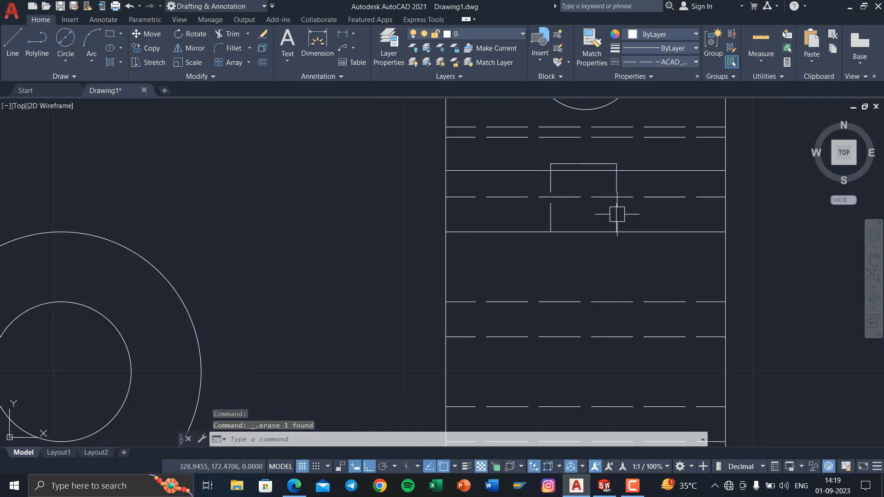
left_click(617, 214)
left_click(549, 216)
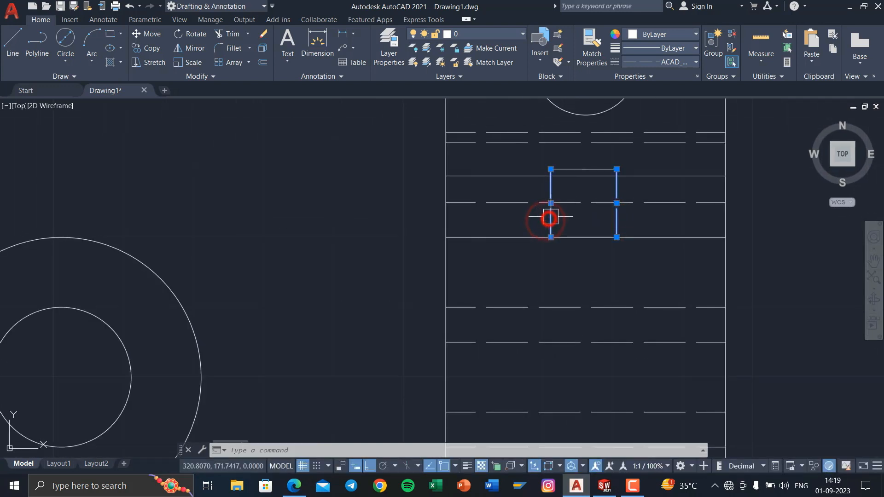
left_click(677, 62)
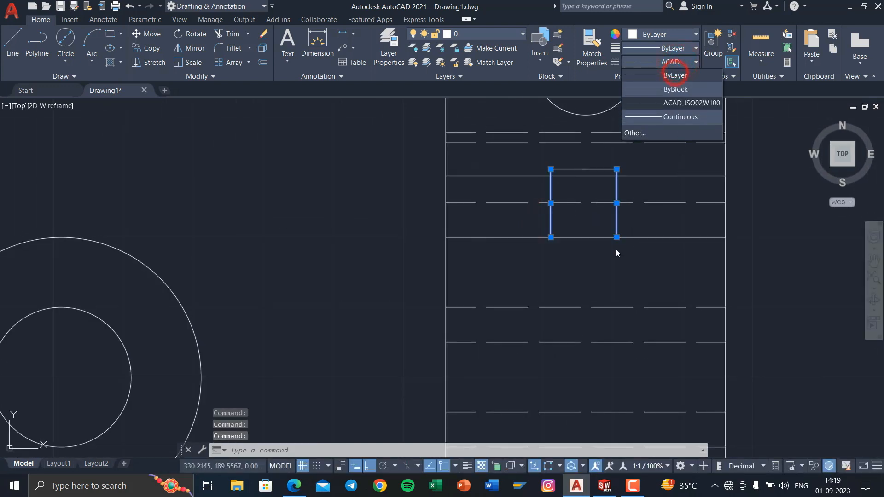
key("Escape")
key("Escape")
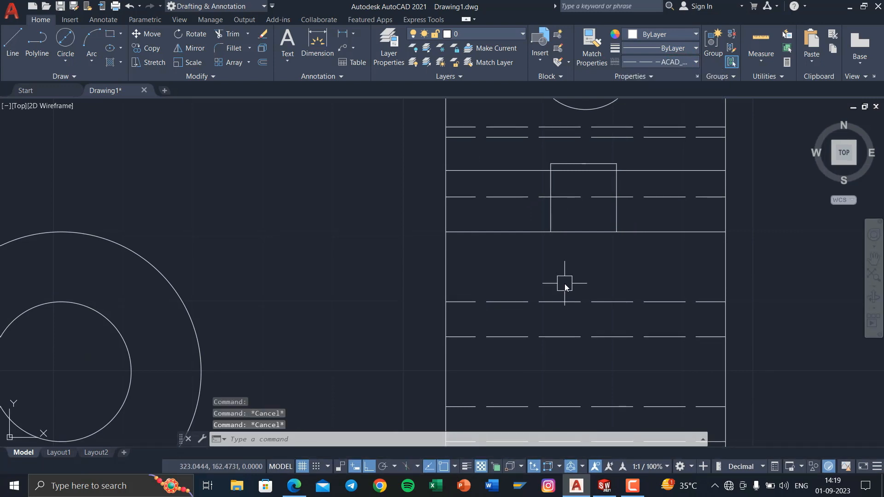
Draw the rib's dashed continuation from its left edge 15 units down to the second dashed line below, across, and up to its right edge
key("Return")
mouse_move(500, 290)
middle_mouse_down()
mouse_move(610, 243)
mouse_move(870, 238)
mouse_move(388, 231)
middle_mouse_up()
left_click(571, 166)
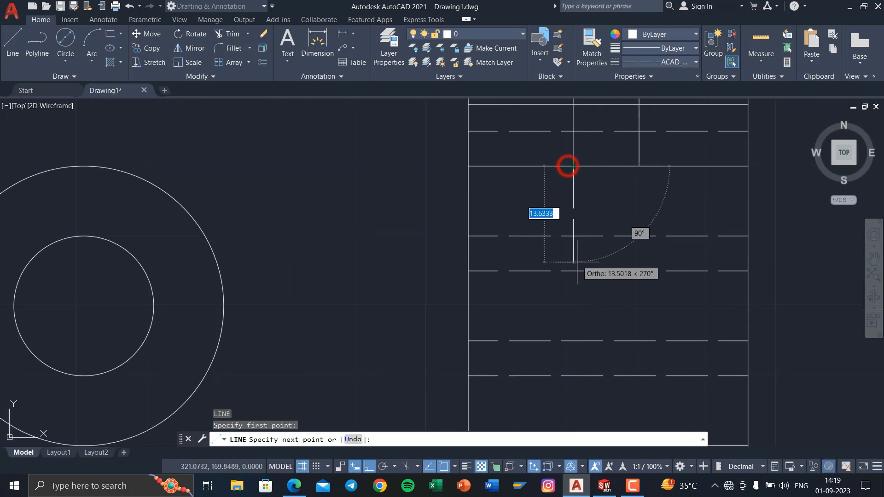
left_click(574, 271)
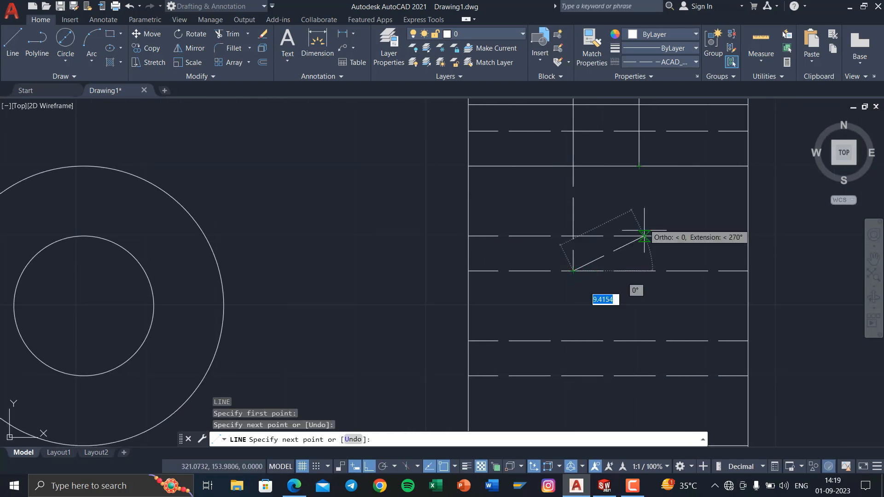
left_click(641, 248)
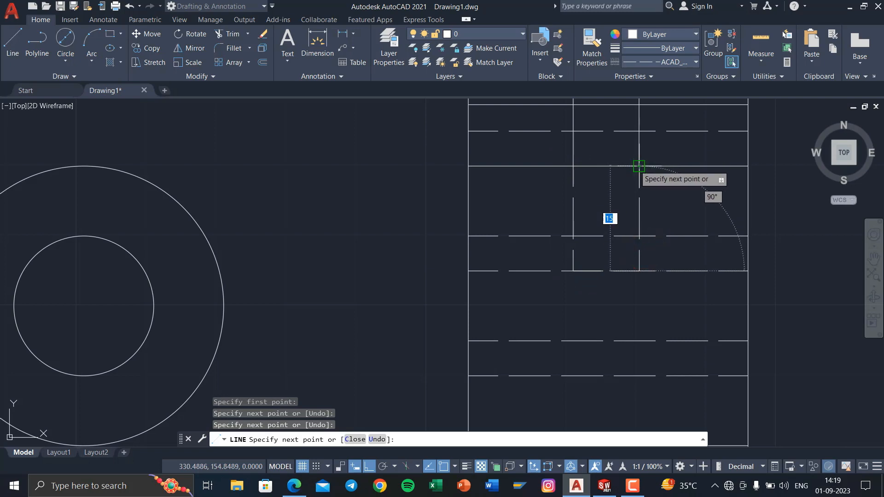
left_click(639, 165)
right_click(636, 167)
left_click(647, 173)
scroll(617, 221, "down", 3)
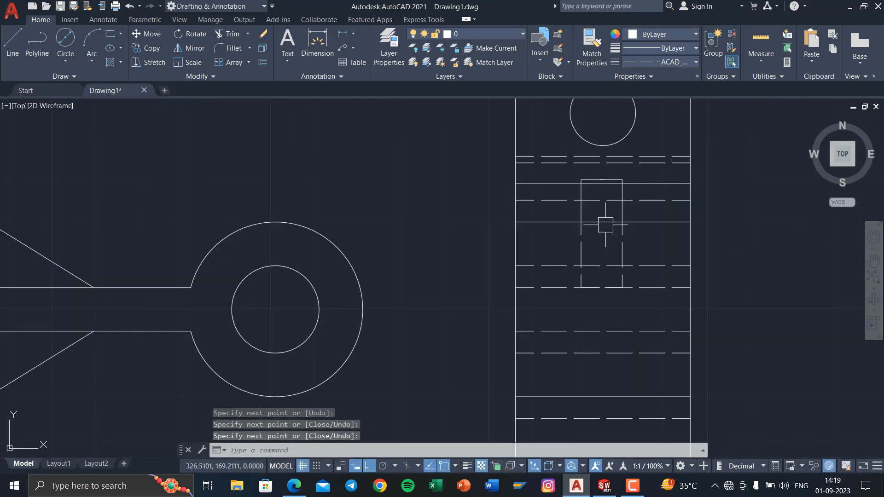
Switch to the reference PDF in Microsoft Edge to check the side view's ribs, then return to AutoCAD and compare the drawn views
key("super+Tab")
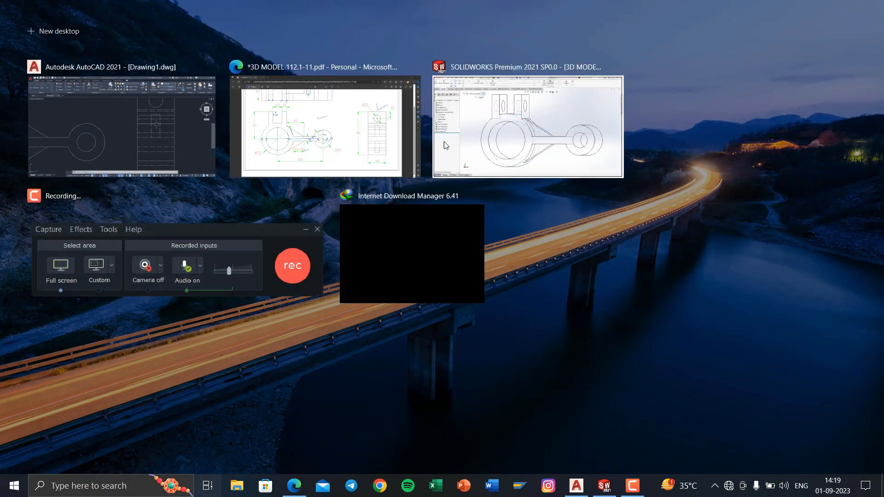
left_click(345, 143)
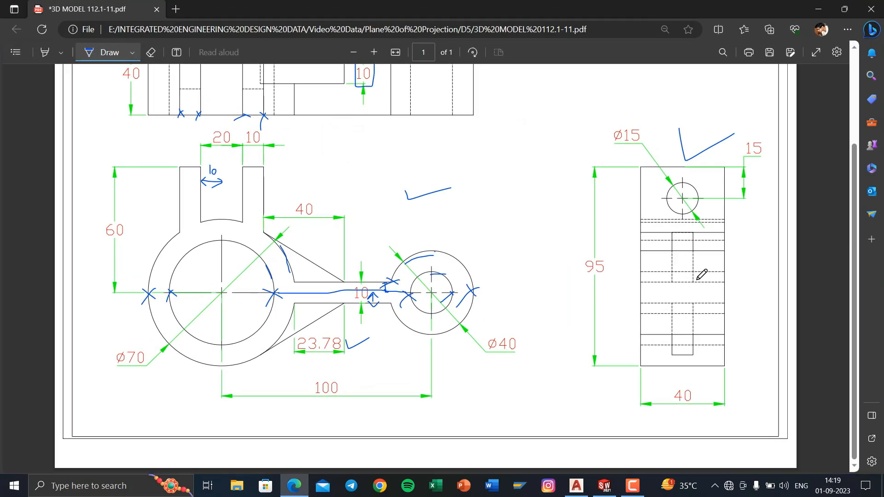
key("super+Tab")
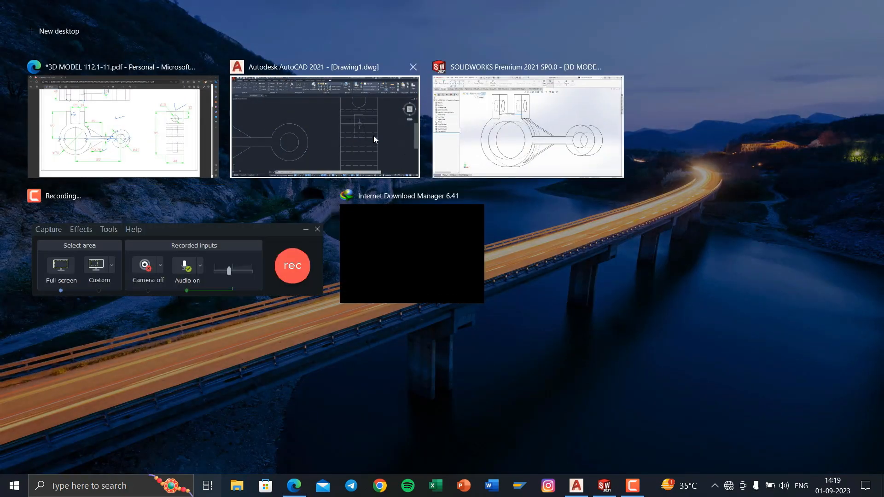
left_click(374, 135)
scroll(653, 201, "down", 6)
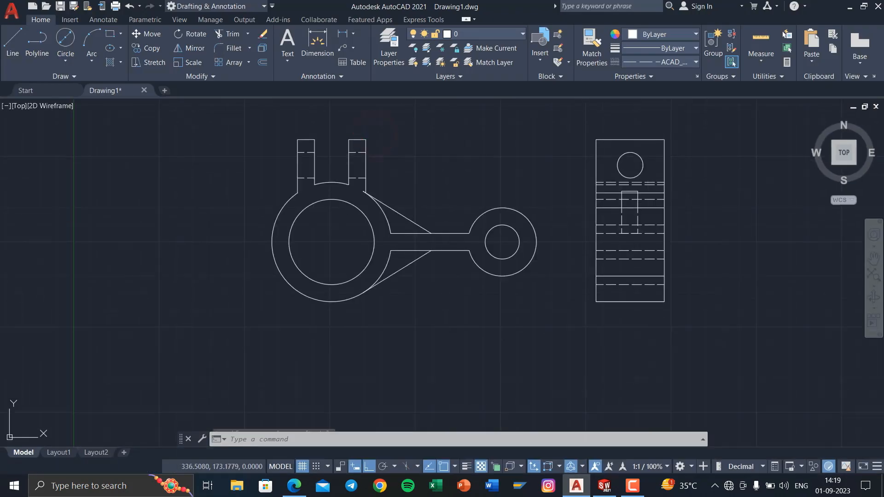
mouse_move(677, 217)
middle_mouse_down()
mouse_move(556, 246)
mouse_move(669, 229)
middle_mouse_up()
scroll(553, 242, "up", 2)
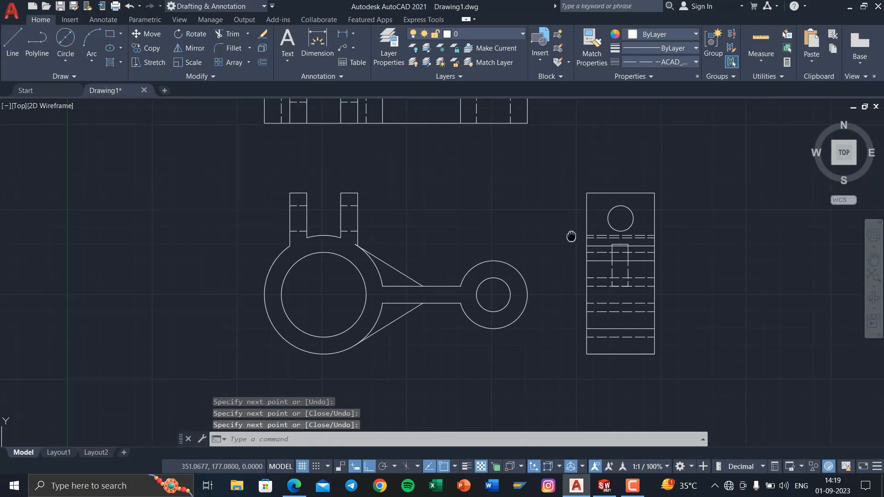
mouse_move(571, 235)
middle_mouse_down()
mouse_move(536, 289)
mouse_move(535, 276)
middle_mouse_up()
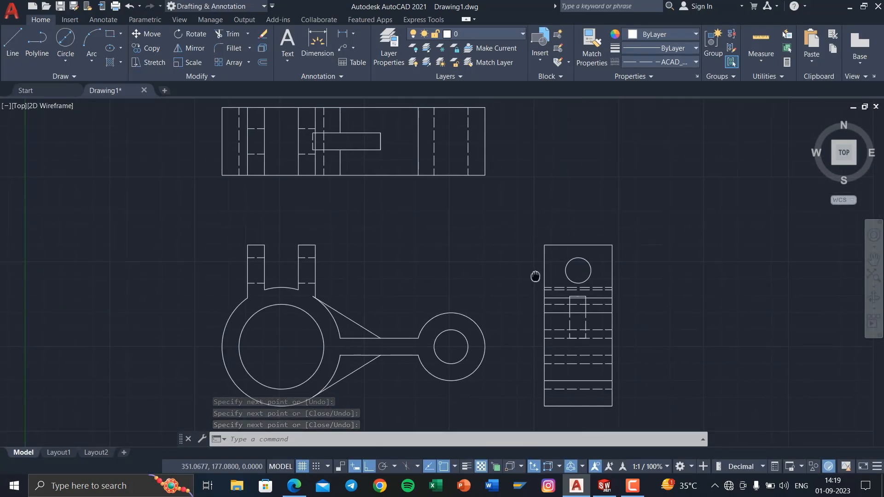
middle_click_drag(627, 276, 608, 283)
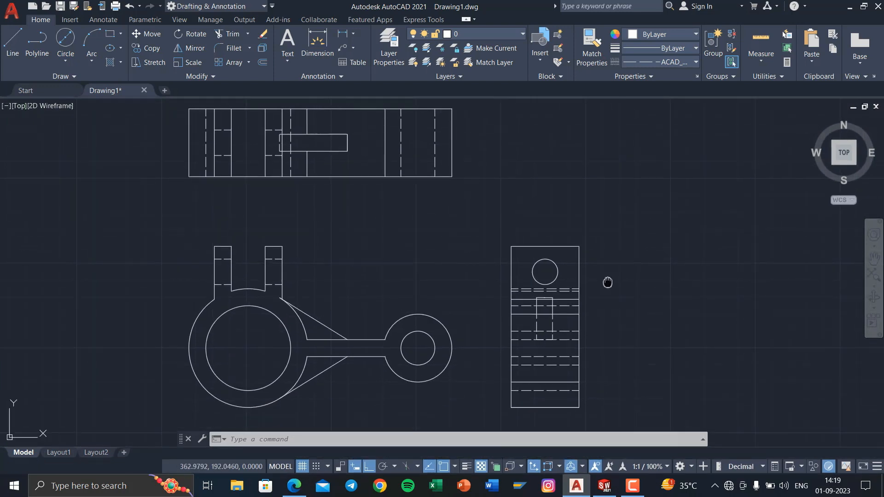